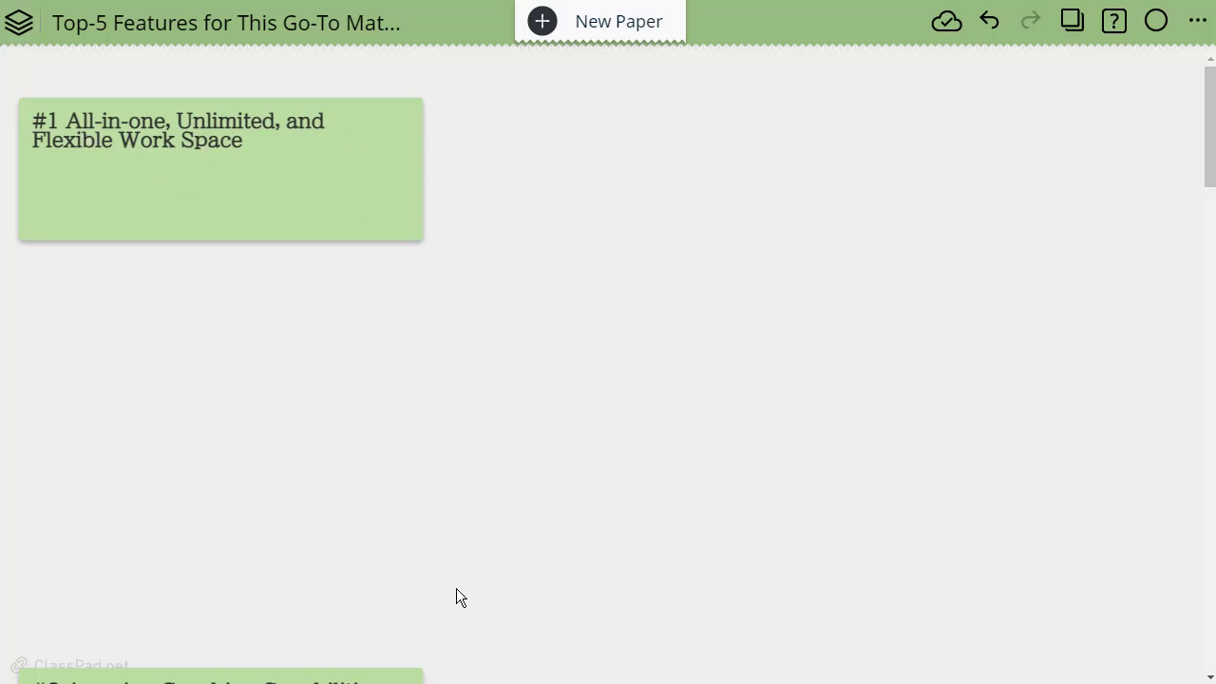
{"action": "scroll", "coordinate": [562, 276], "scroll_direction": "down", "scroll_amount": 20}
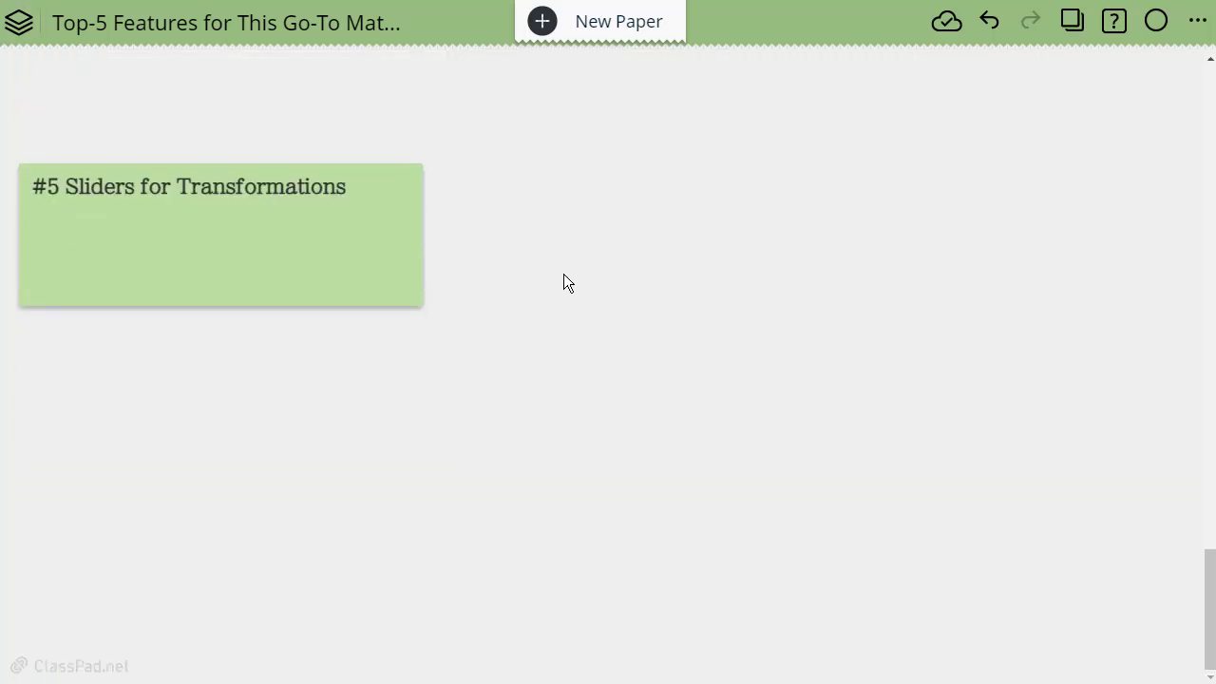
{"action": "scroll", "coordinate": [565, 275], "scroll_direction": "up", "scroll_amount": 20}
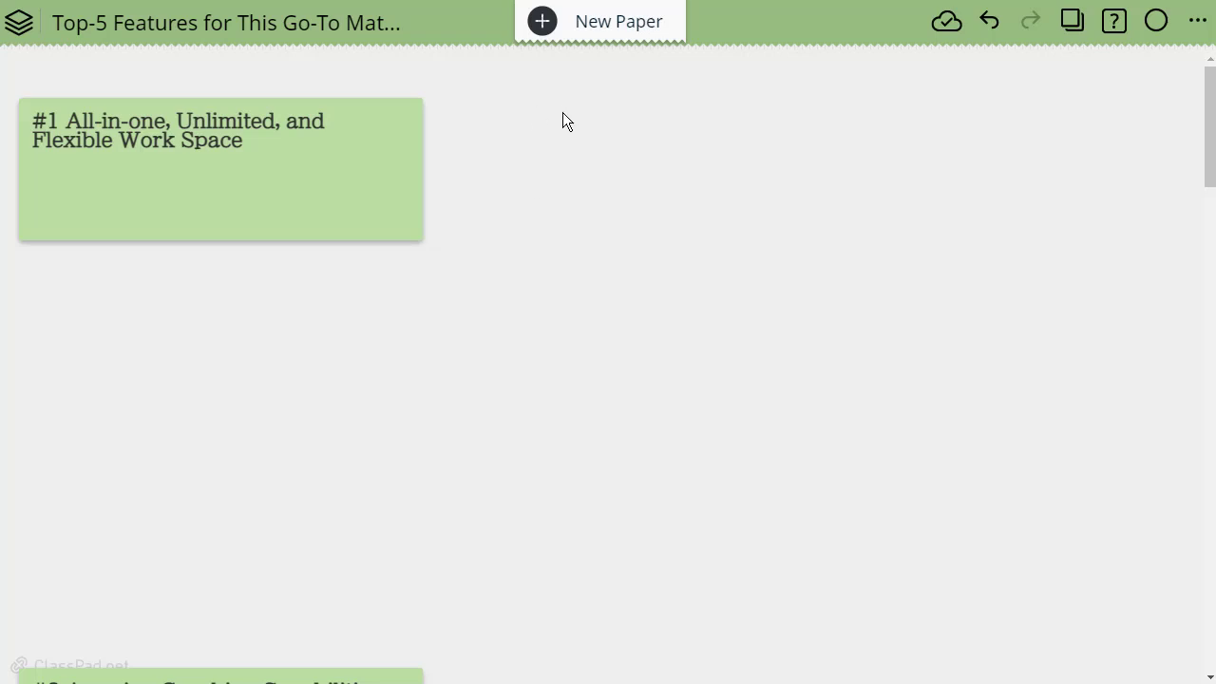
{"action": "left_click", "coordinate": [519, 130]}
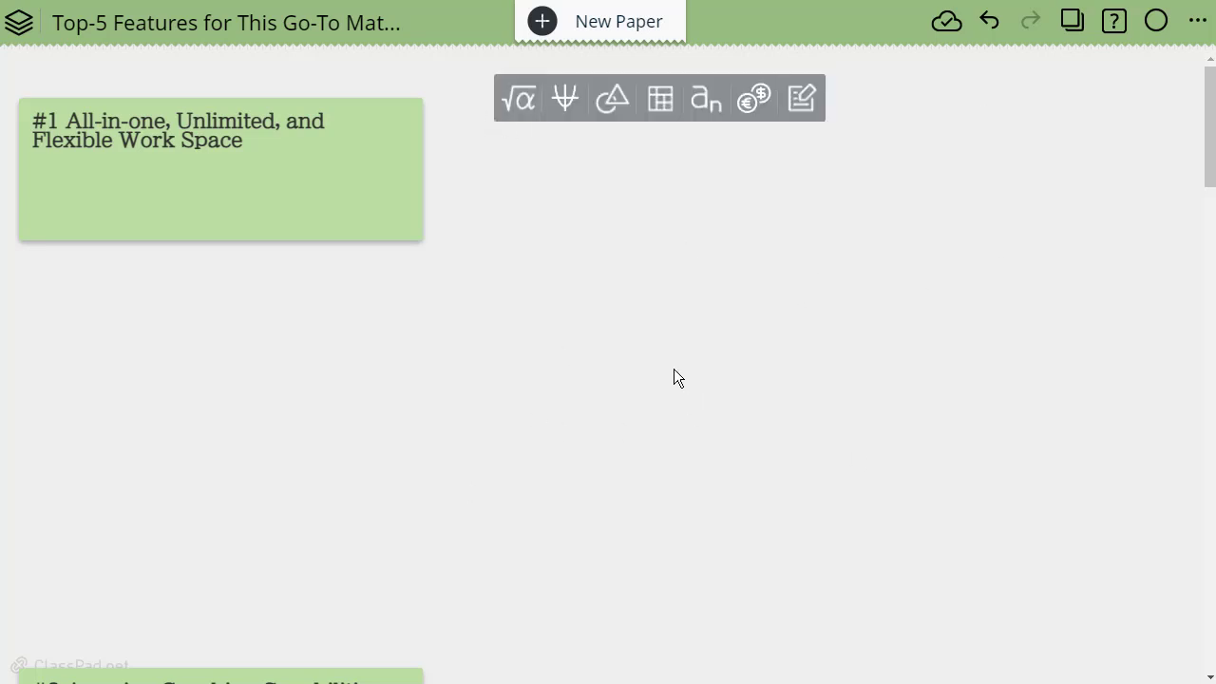
{"action": "left_click", "coordinate": [848, 375]}
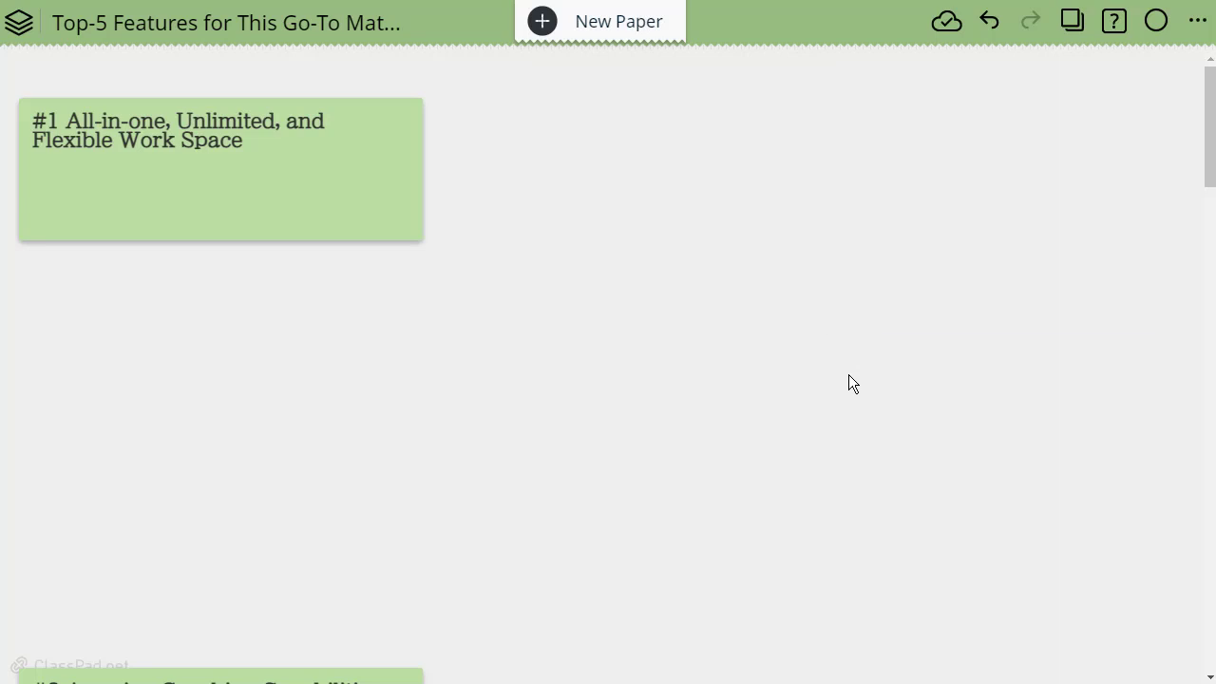
{"action": "left_click", "coordinate": [848, 374]}
Add an empty calculation note just below the green #1 note and bring up the second set of math symbols
{"action": "left_click", "coordinate": [228, 374]}
{"action": "left_click", "coordinate": [228, 374]}
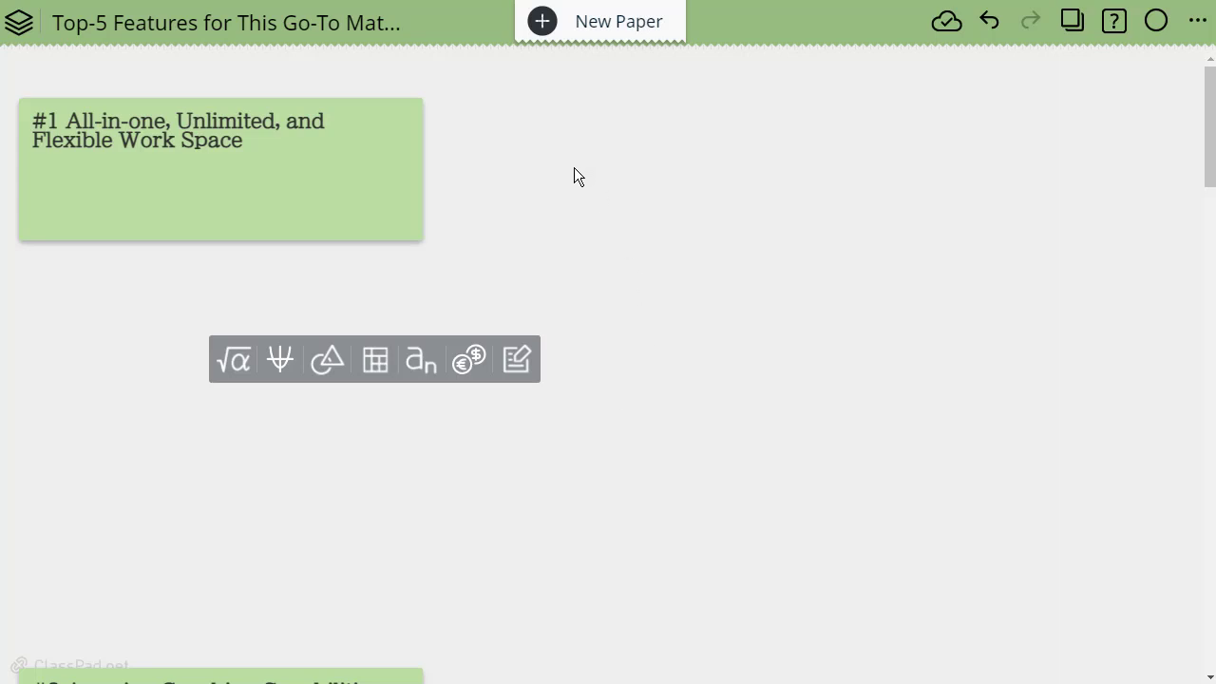
{"action": "left_click", "coordinate": [235, 378]}
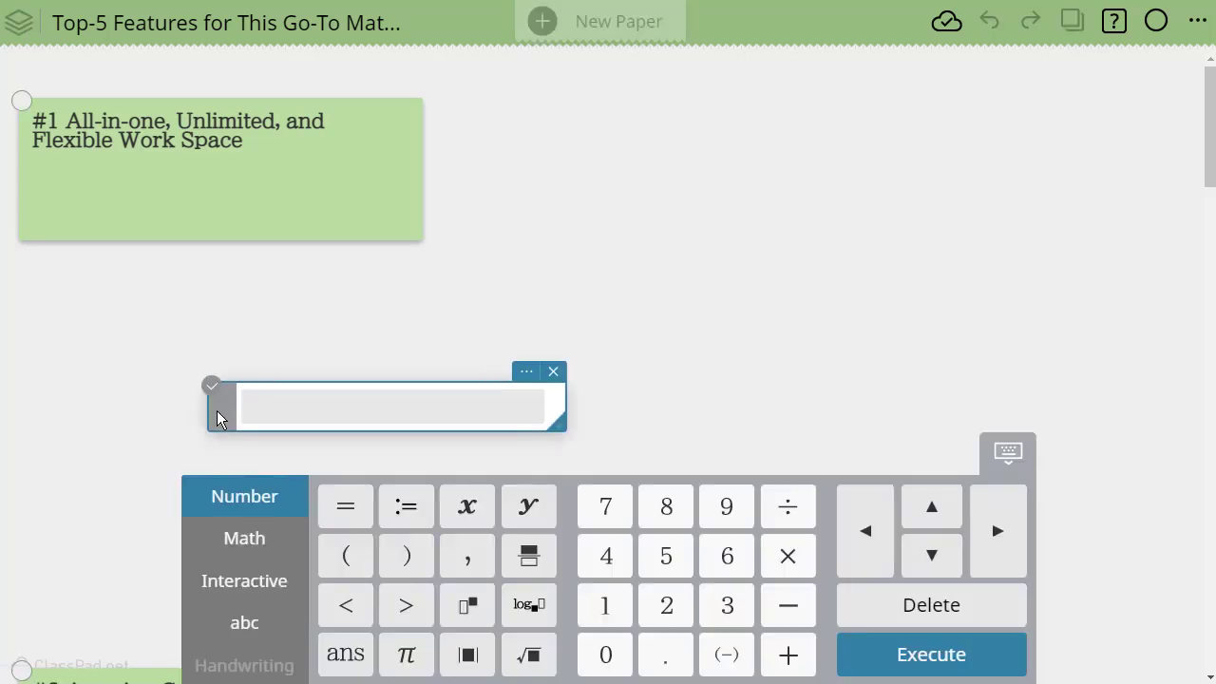
{"action": "left_click_drag", "start_coordinate": [217, 403], "coordinate": [97, 309]}
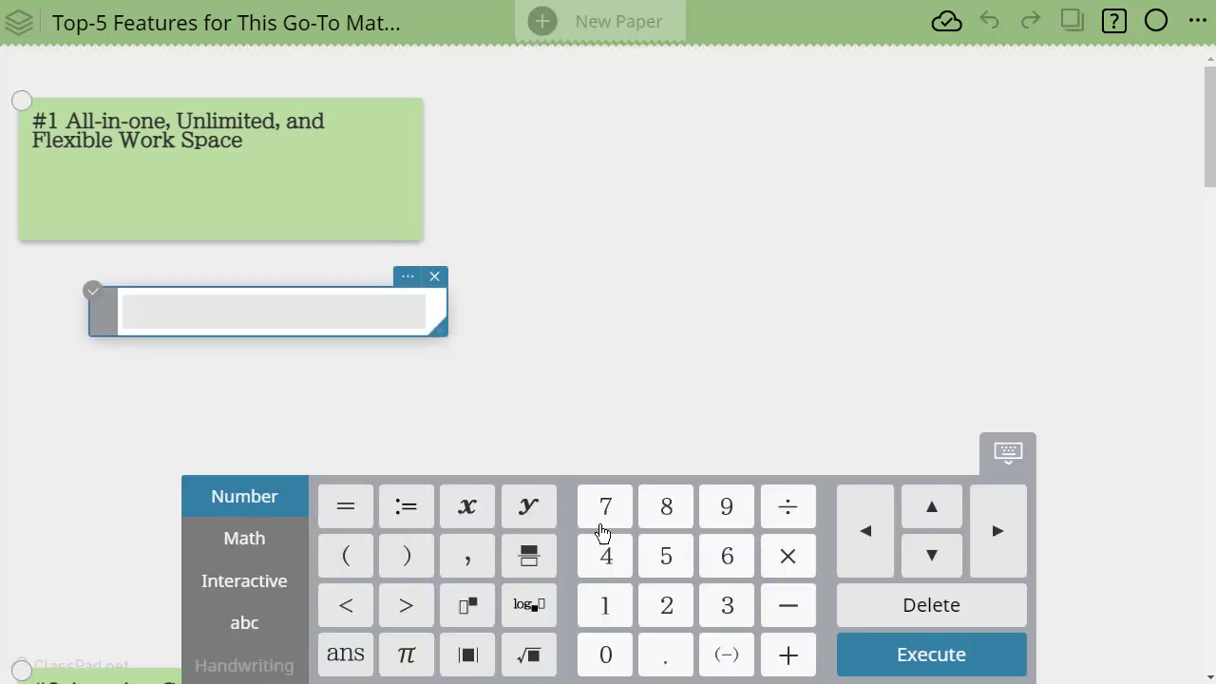
{"action": "left_click", "coordinate": [282, 542]}
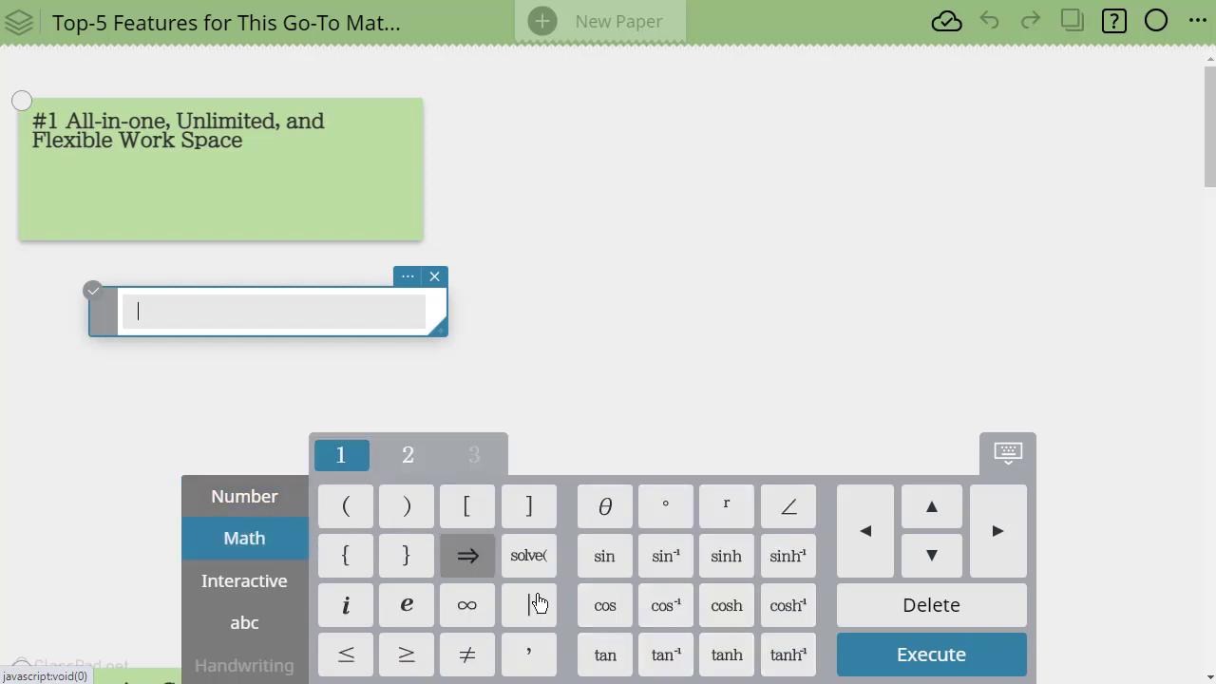
{"action": "left_click", "coordinate": [408, 457]}
{"action": "left_click", "coordinate": [515, 142]}
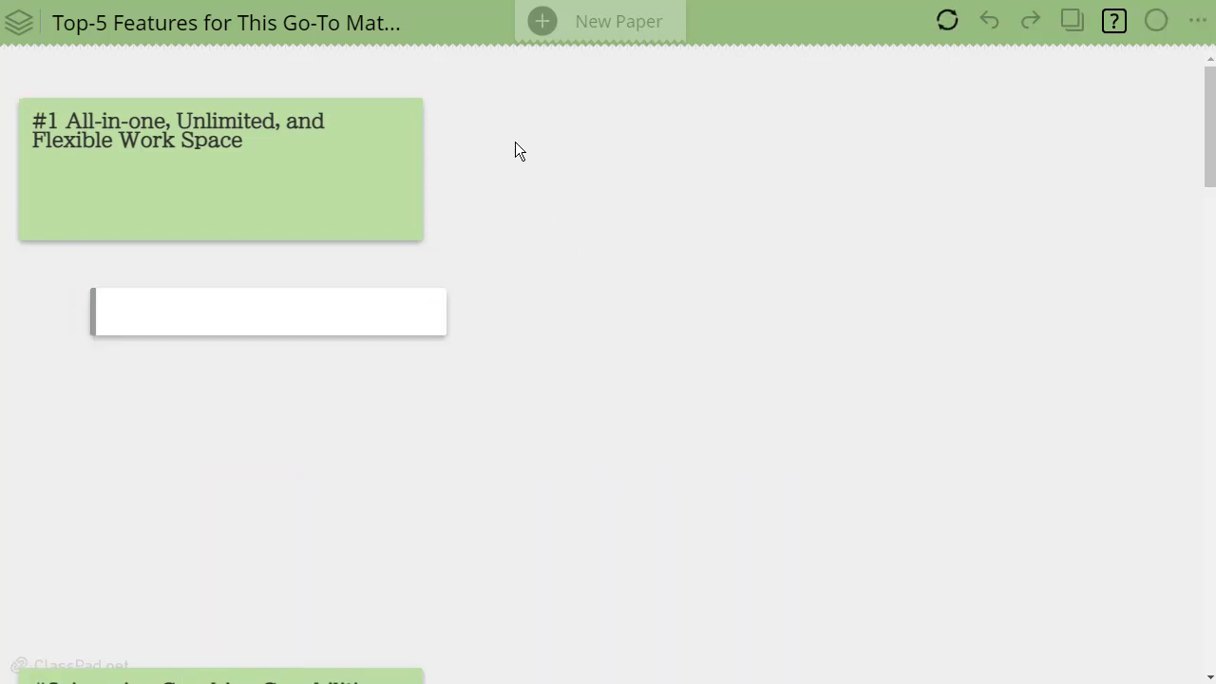
Add a graph note and move it directly beneath the green #1 note, over the calculation note
{"action": "left_click", "coordinate": [515, 142]}
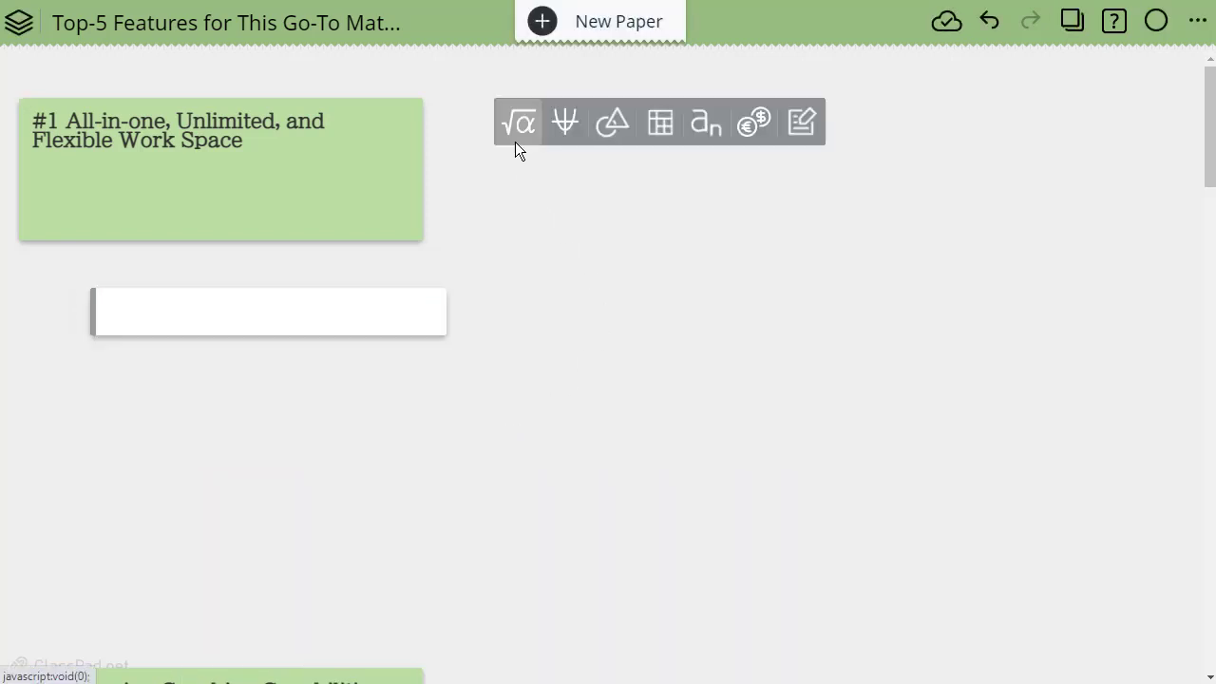
{"action": "left_click", "coordinate": [565, 133]}
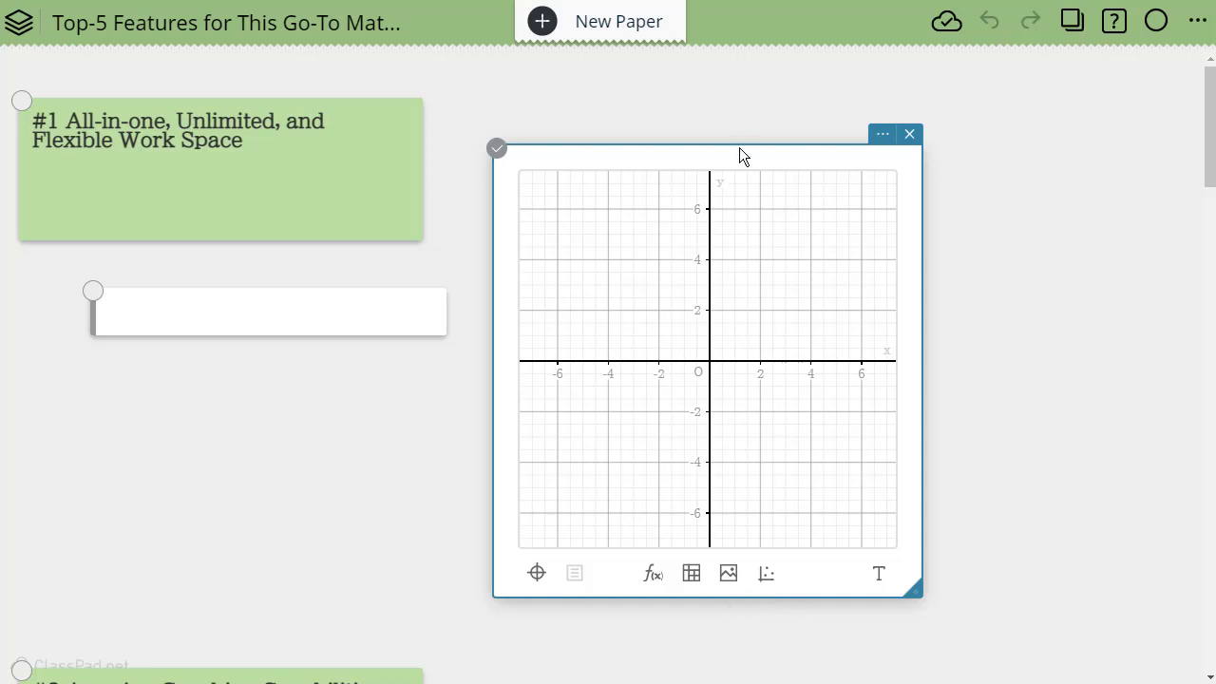
{"action": "left_click_drag", "start_coordinate": [732, 160], "coordinate": [282, 254]}
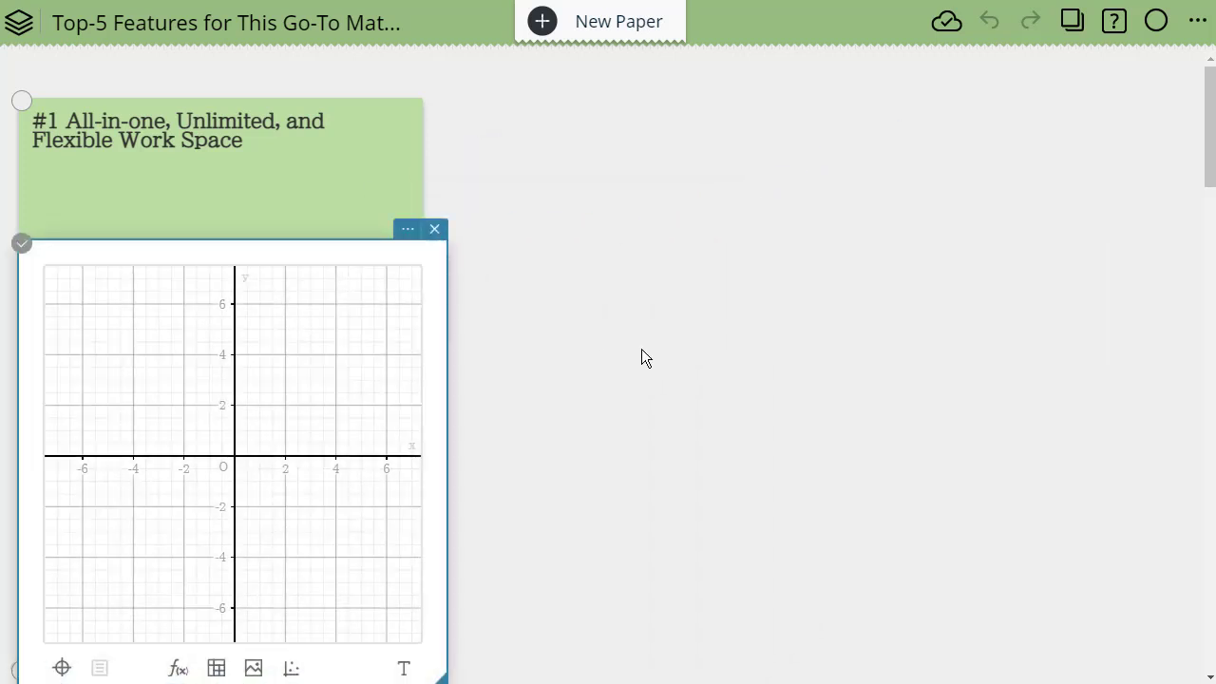
Add a geometry note beside the graph and draw a diagonal line segment descending from its upper right to its lower left
{"action": "left_click", "coordinate": [545, 133]}
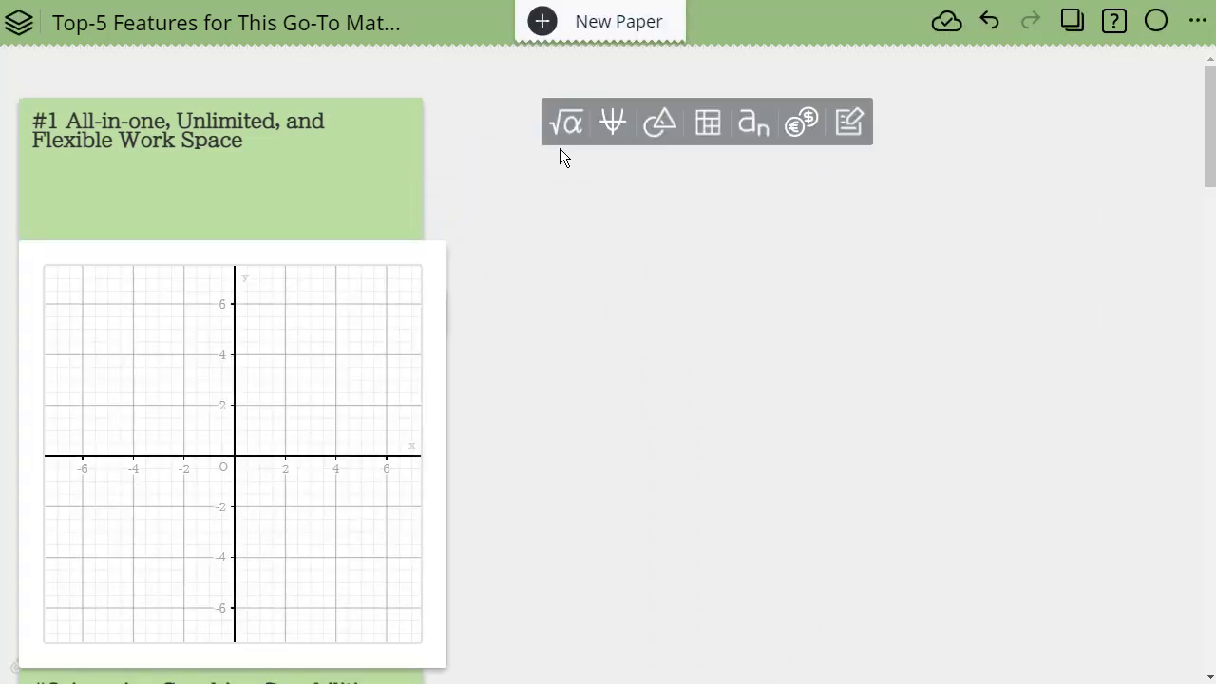
{"action": "left_click", "coordinate": [661, 127]}
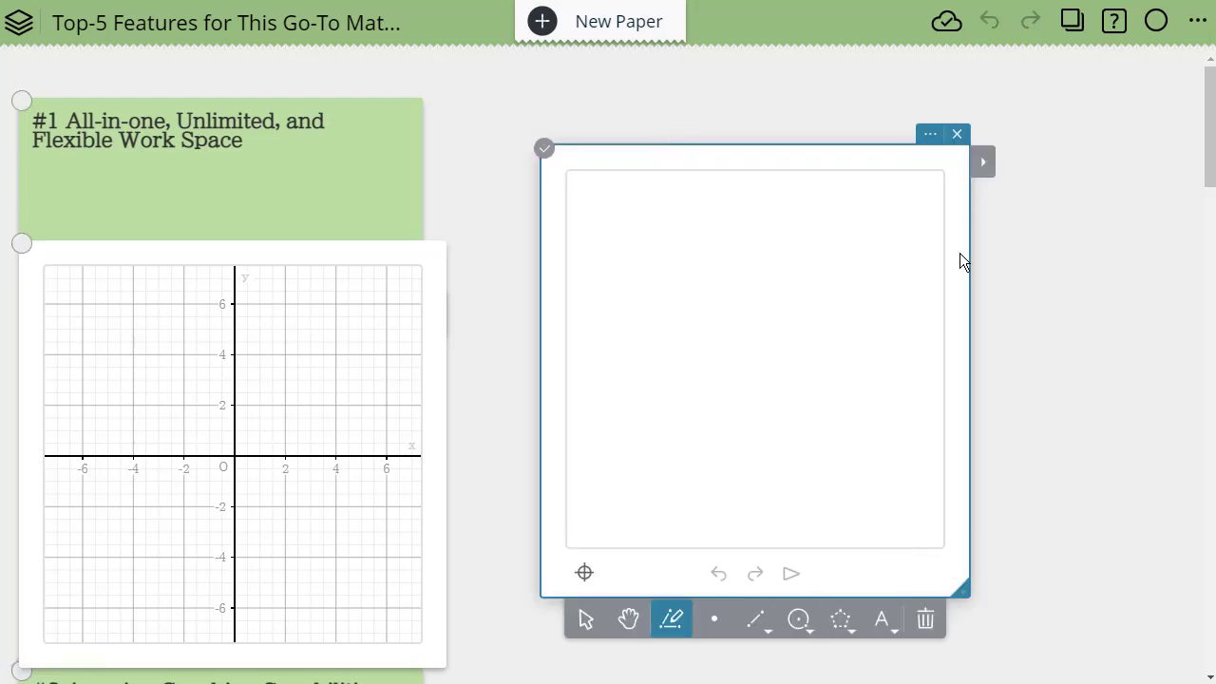
{"action": "left_click", "coordinate": [758, 623]}
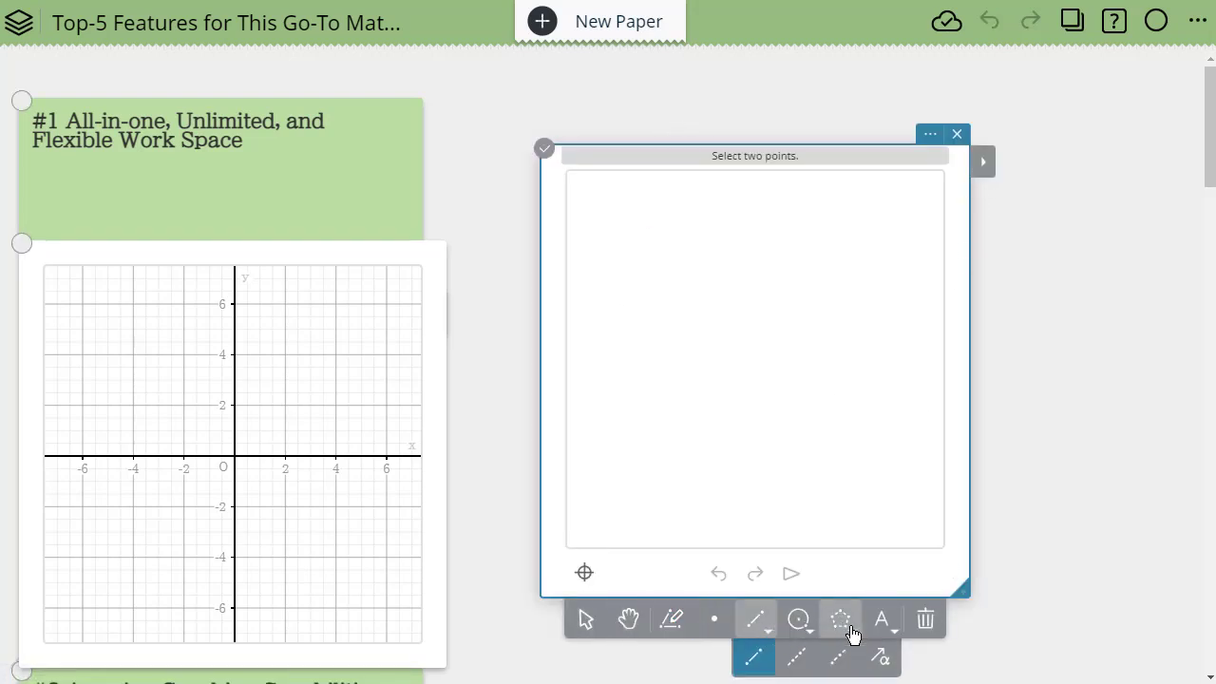
{"action": "left_click", "coordinate": [843, 625]}
{"action": "left_click", "coordinate": [756, 620]}
{"action": "left_click", "coordinate": [739, 380]}
{"action": "left_click", "coordinate": [889, 243]}
{"action": "left_click", "coordinate": [630, 423]}
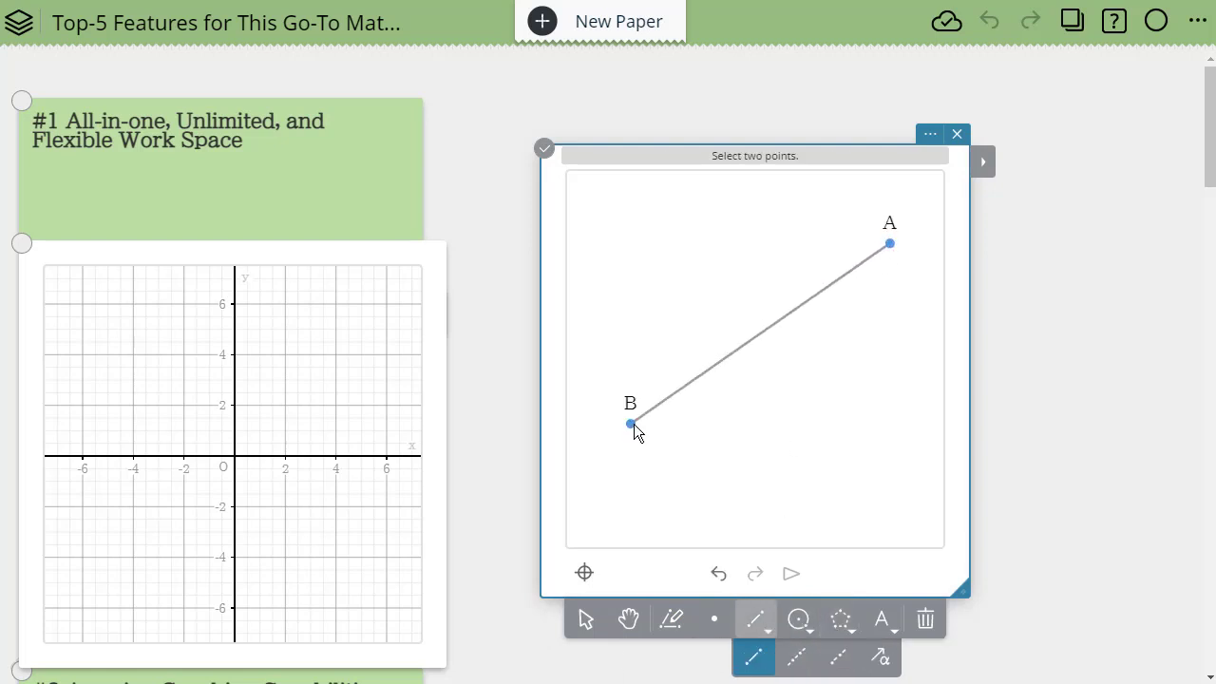
Expand the geometry note's measurement and construction options, switch to the selection tool, and reposition the note so it partly overlaps the graph
{"action": "left_click", "coordinate": [982, 161]}
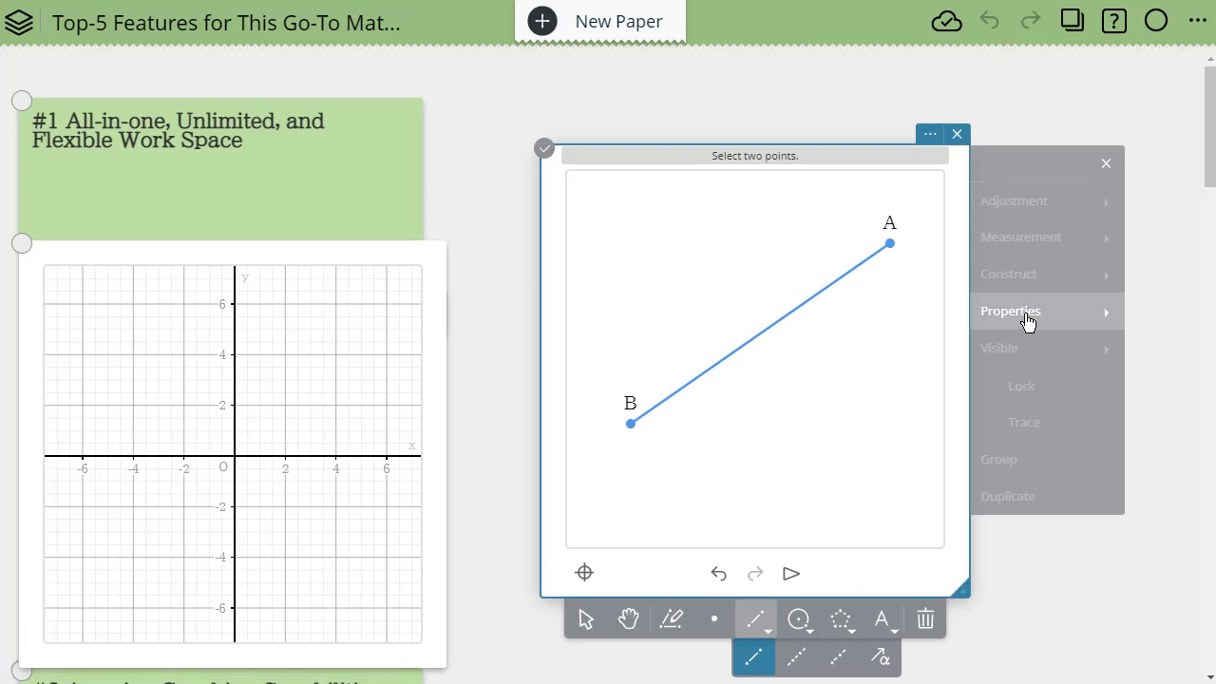
{"action": "left_click", "coordinate": [585, 619]}
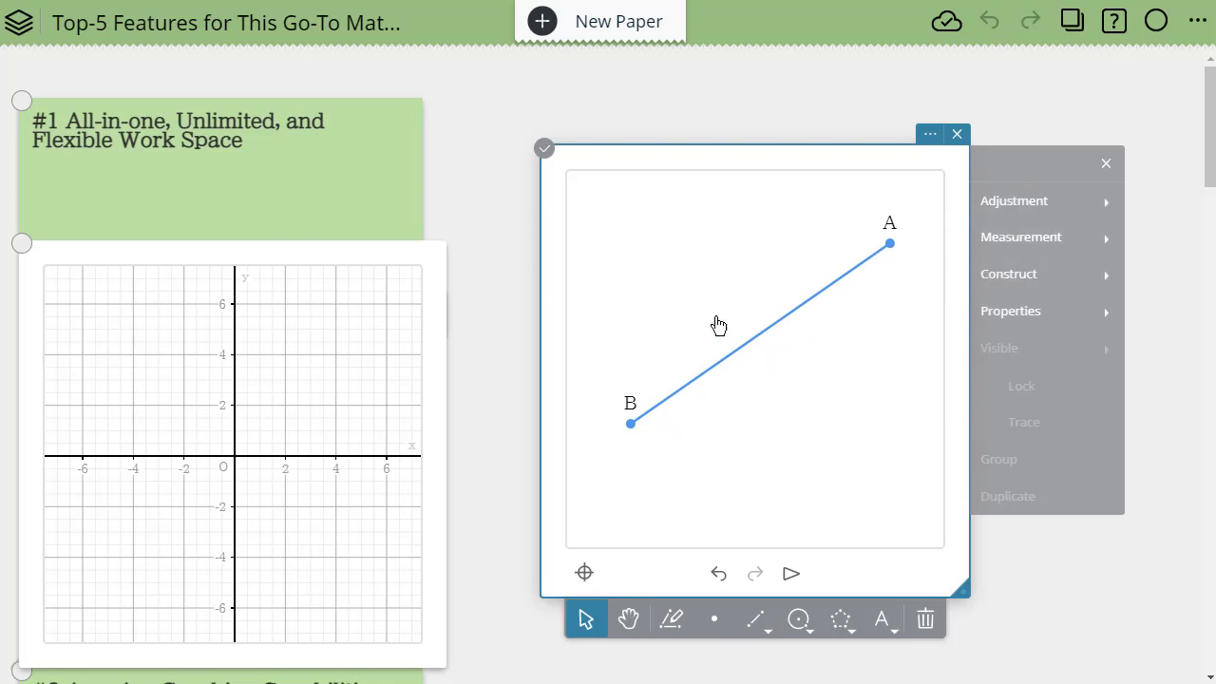
{"action": "left_click_drag", "start_coordinate": [742, 160], "coordinate": [371, 269]}
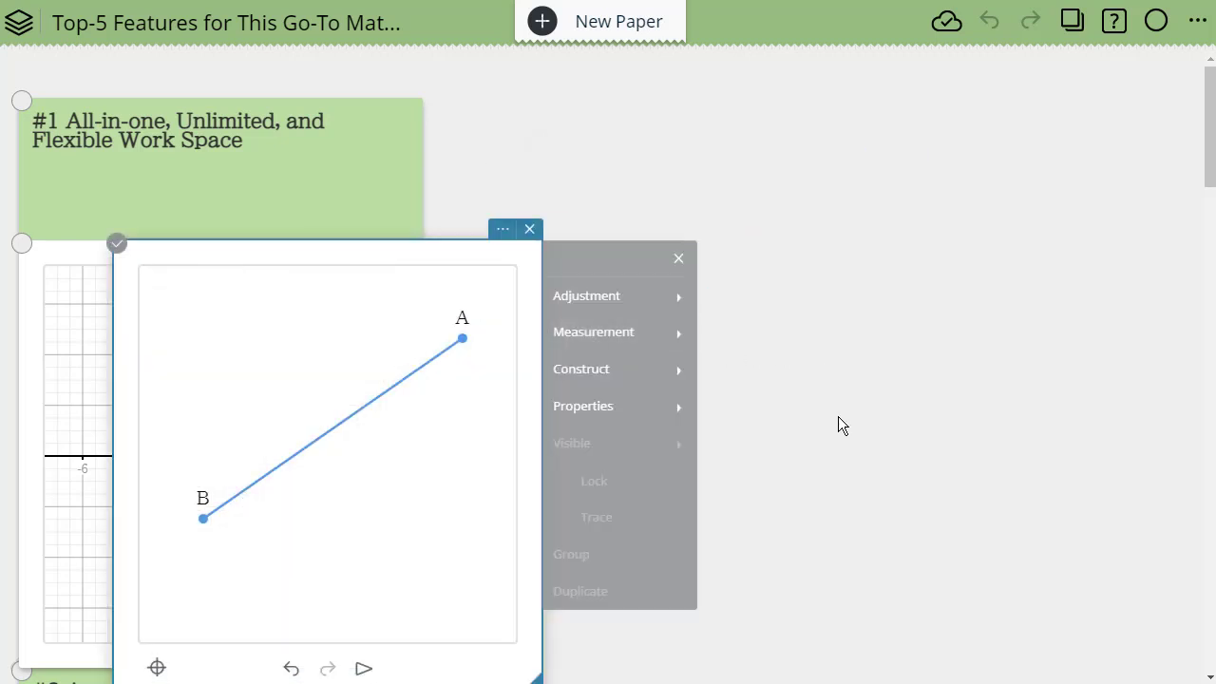
{"action": "scroll", "coordinate": [806, 424], "scroll_direction": "down", "scroll_amount": 3}
{"action": "scroll", "coordinate": [806, 424], "scroll_direction": "up", "scroll_amount": 3}
{"action": "left_click_drag", "start_coordinate": [407, 245], "coordinate": [530, 142]}
{"action": "left_click", "coordinate": [627, 133]}
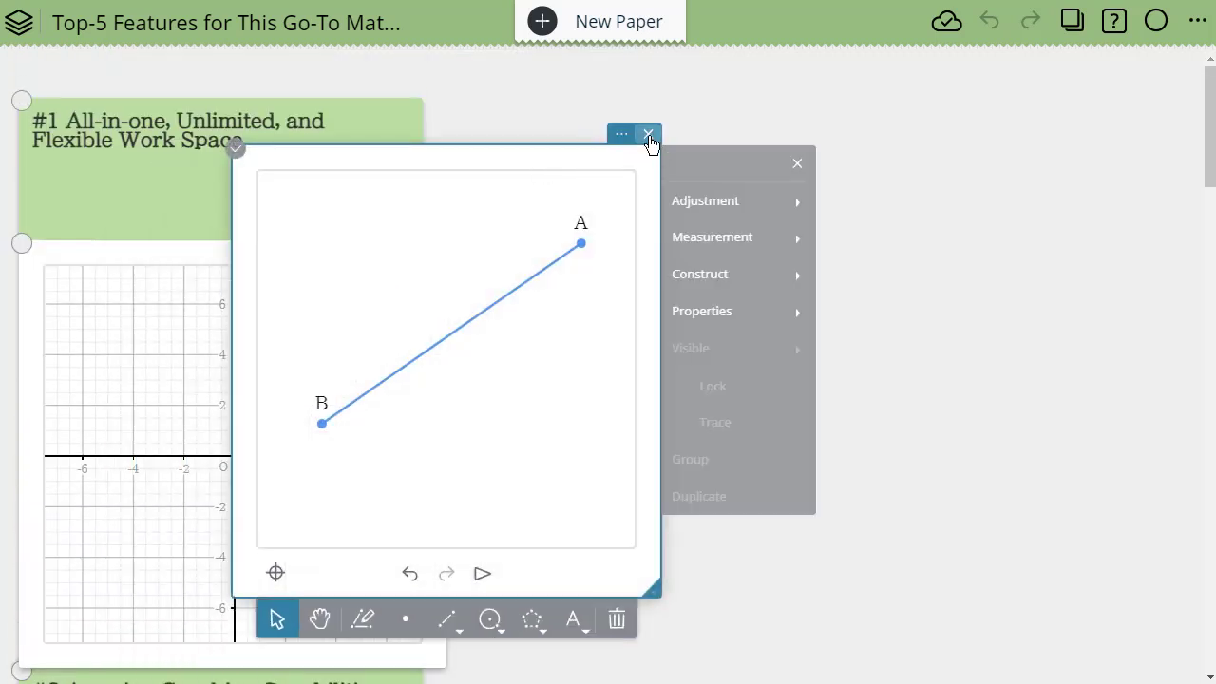
Delete the geometry note and the graph note from the paper
{"action": "left_click", "coordinate": [650, 133]}
{"action": "left_click", "coordinate": [382, 254]}
{"action": "left_click", "coordinate": [434, 229]}
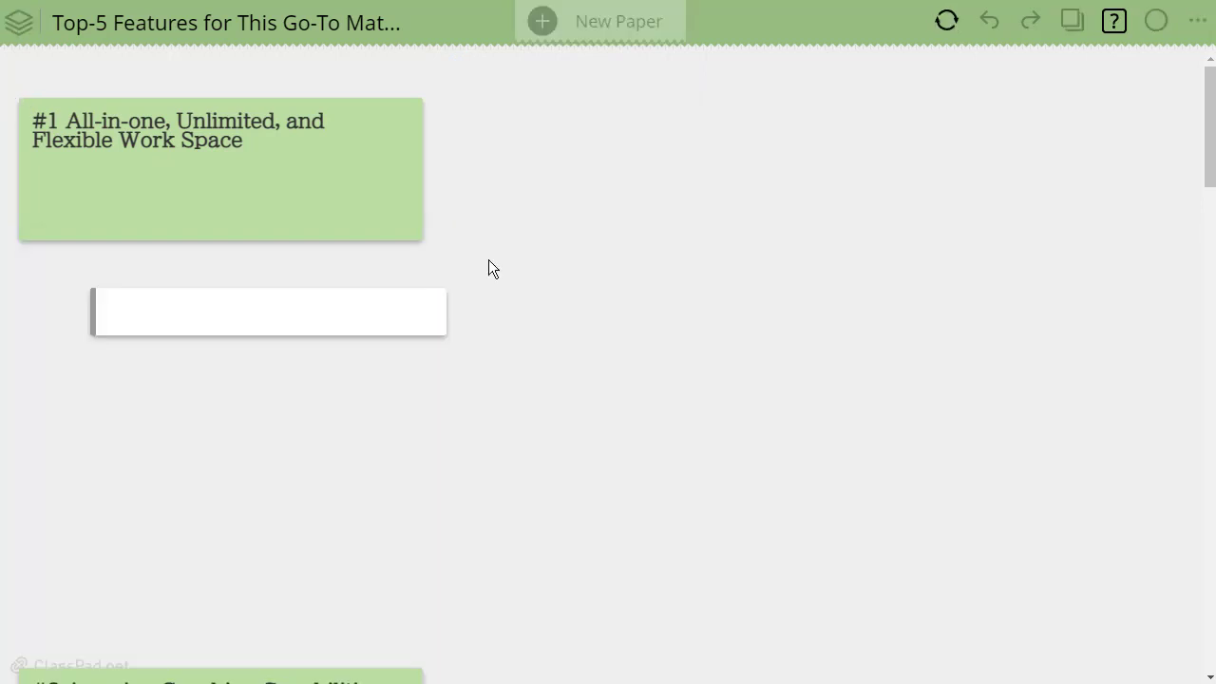
Add a statistics table beside the green #1 note and show the graph types offered for column A
{"action": "left_click", "coordinate": [509, 131]}
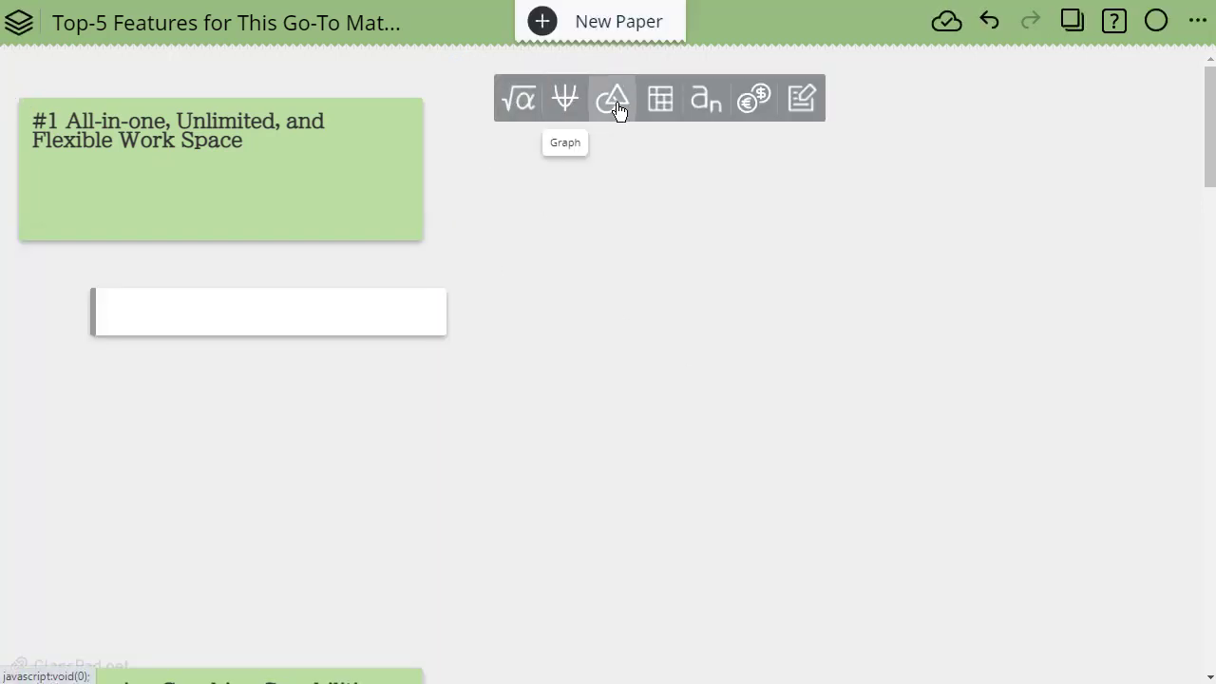
{"action": "left_click", "coordinate": [660, 102]}
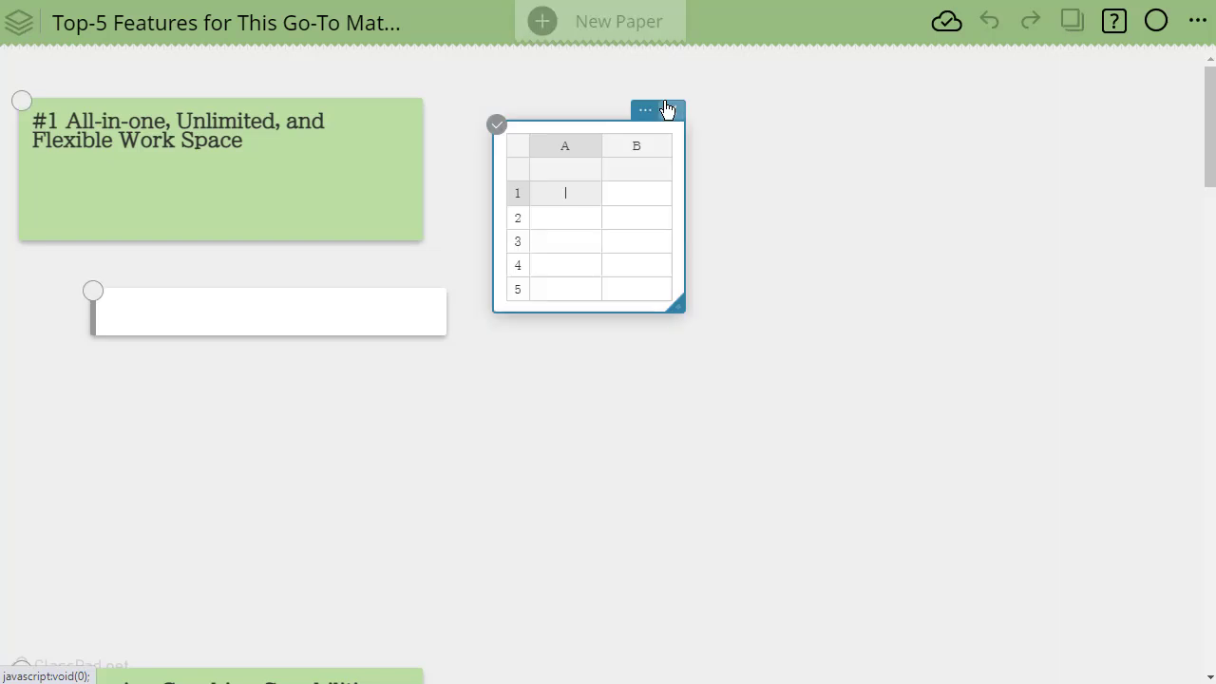
{"action": "left_click", "coordinate": [569, 147]}
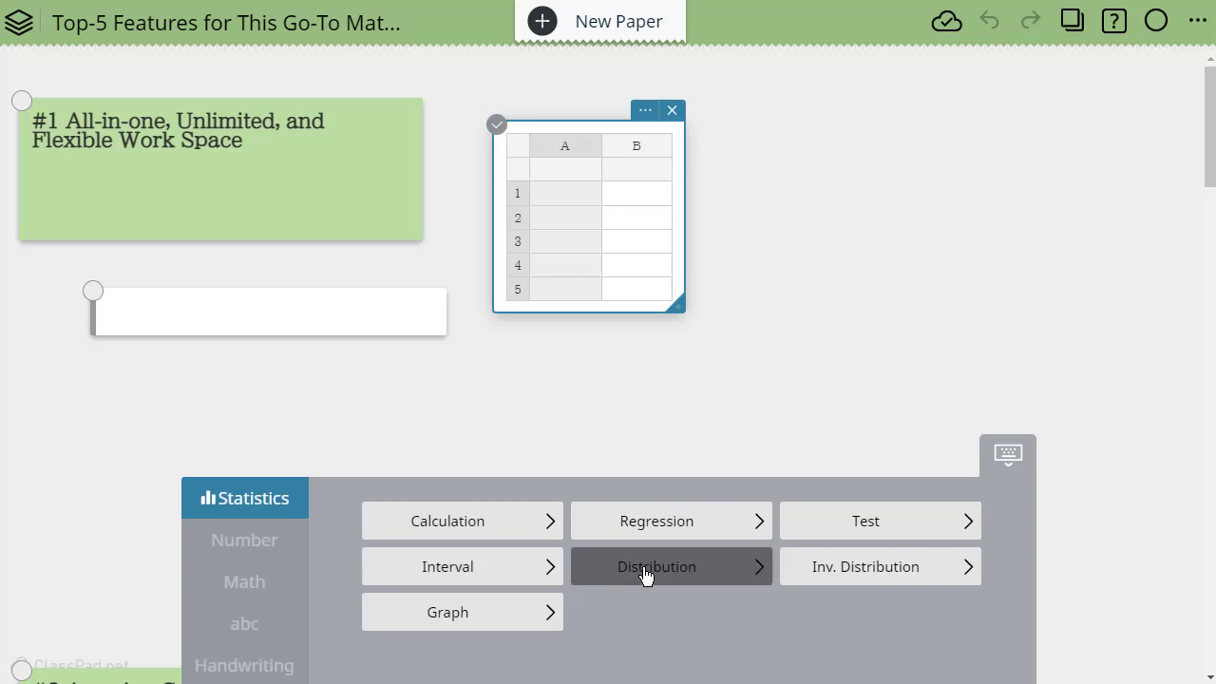
{"action": "left_click", "coordinate": [437, 624]}
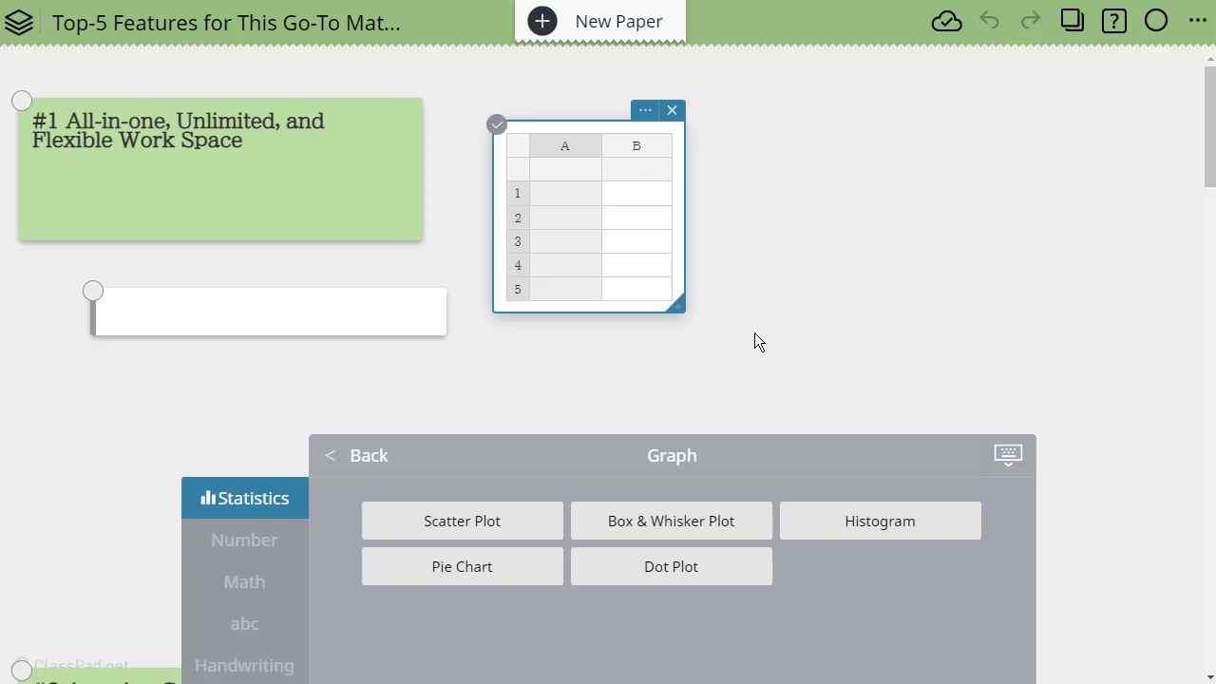
{"action": "left_click", "coordinate": [809, 152]}
Add a sequence note beside the statistics table and view its color and recursive or explicit type settings
{"action": "left_click", "coordinate": [807, 149]}
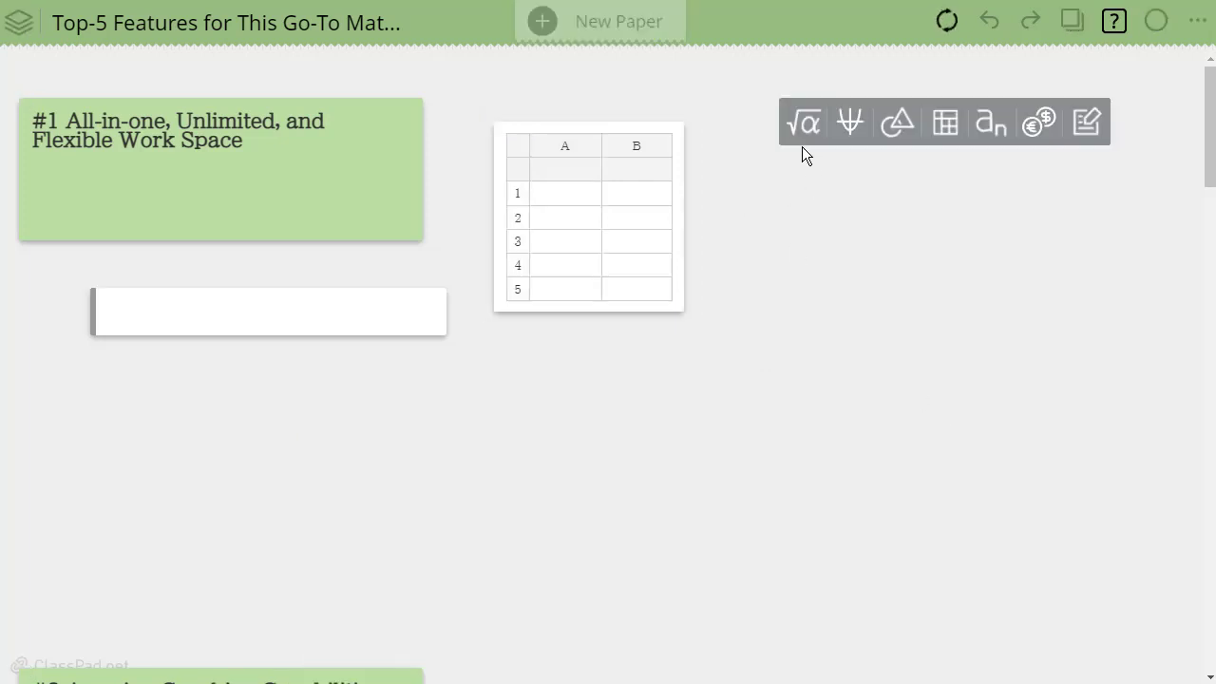
{"action": "left_click", "coordinate": [995, 127]}
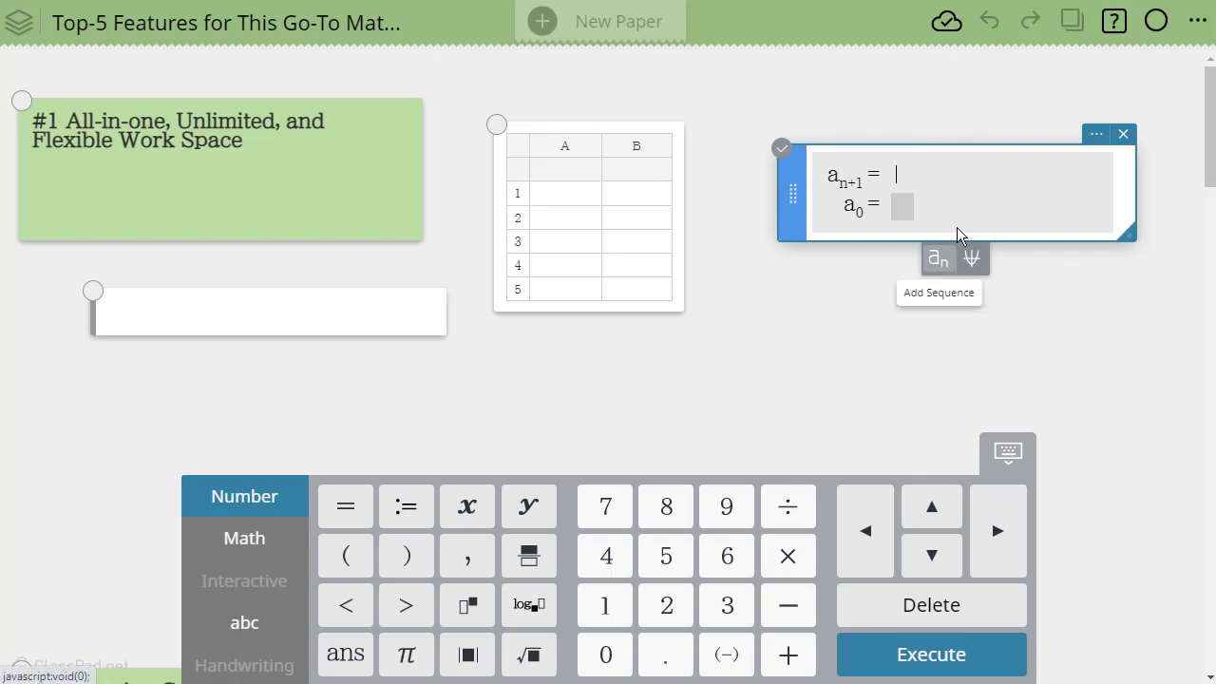
{"action": "left_click", "coordinate": [1098, 142]}
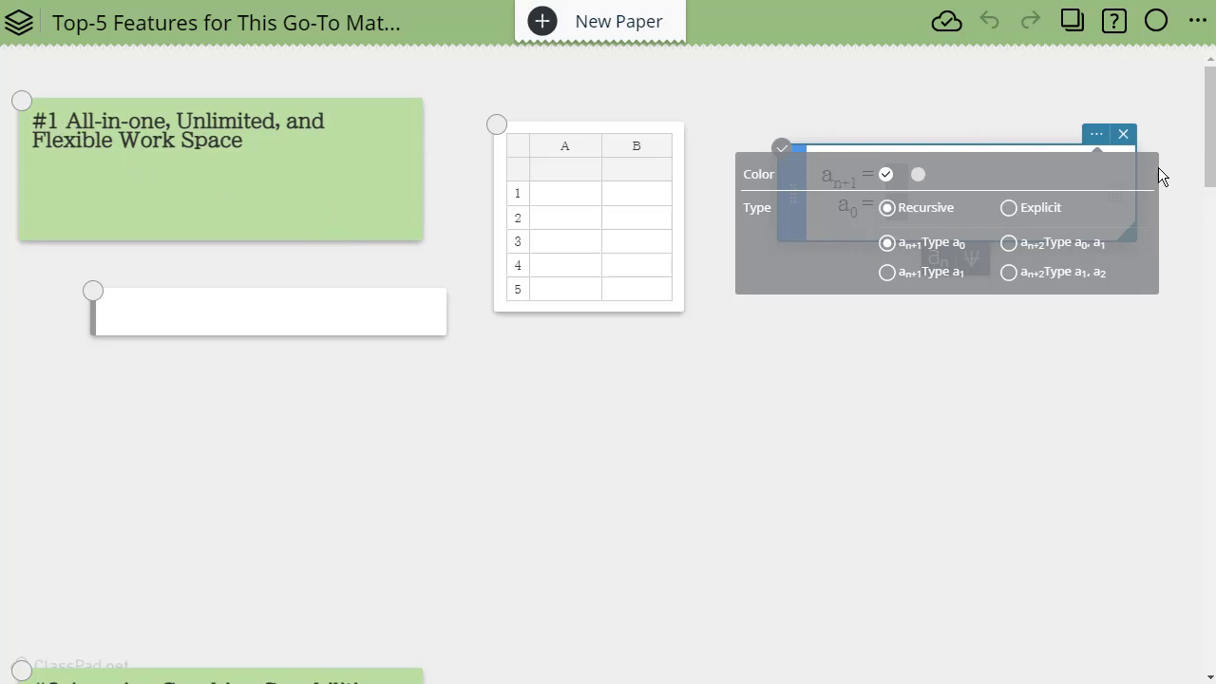
{"action": "left_click", "coordinate": [484, 385]}
{"action": "left_click", "coordinate": [488, 383]}
Add a Financial note and place it between the green #1 note and the sequence note, overlapping the statistics table
{"action": "left_click", "coordinate": [491, 381]}
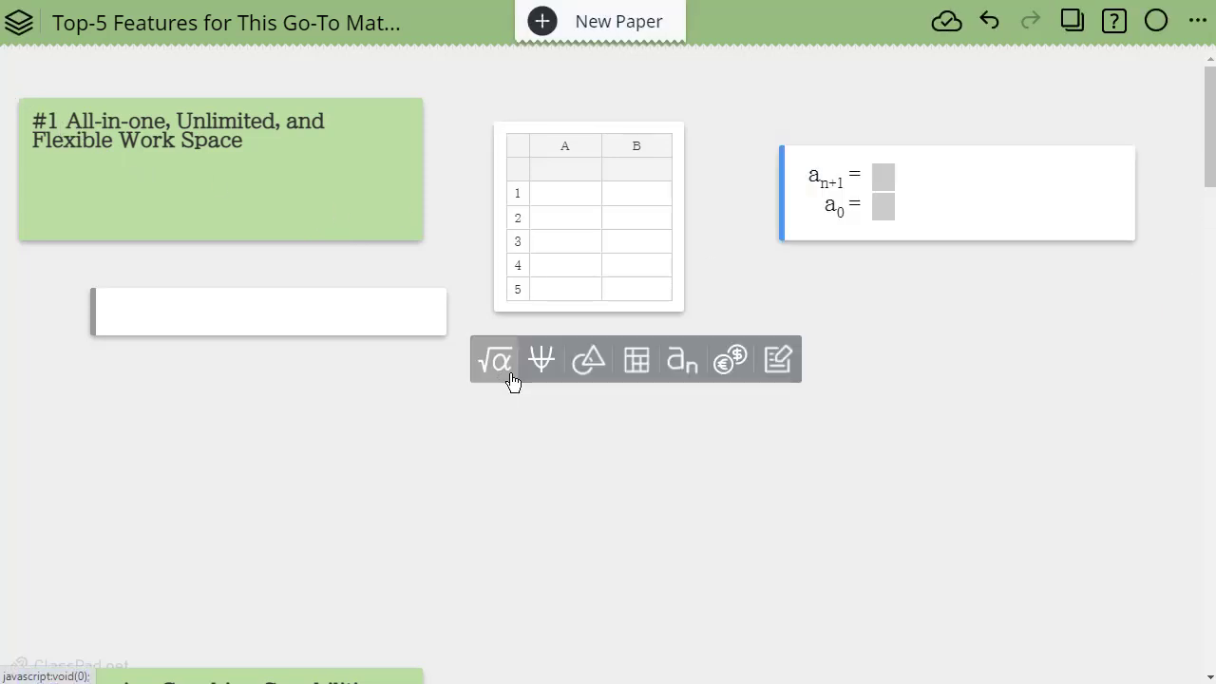
{"action": "left_click", "coordinate": [729, 371]}
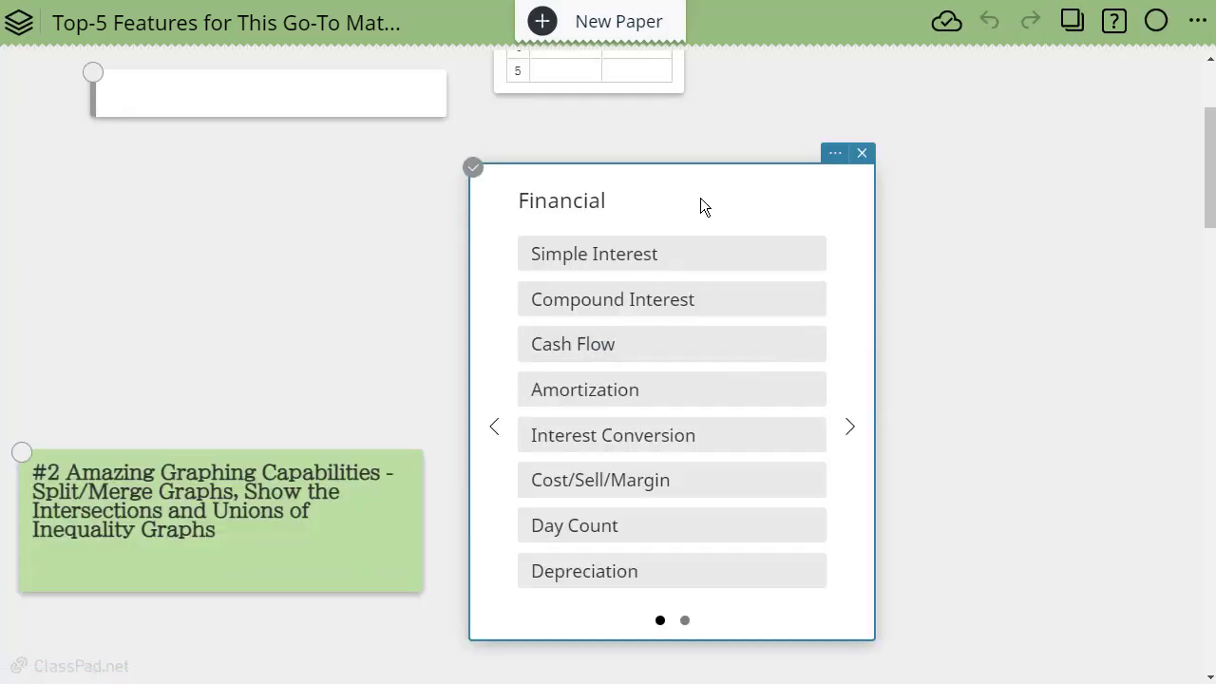
{"action": "left_click_drag", "start_coordinate": [802, 139], "coordinate": [737, 118]}
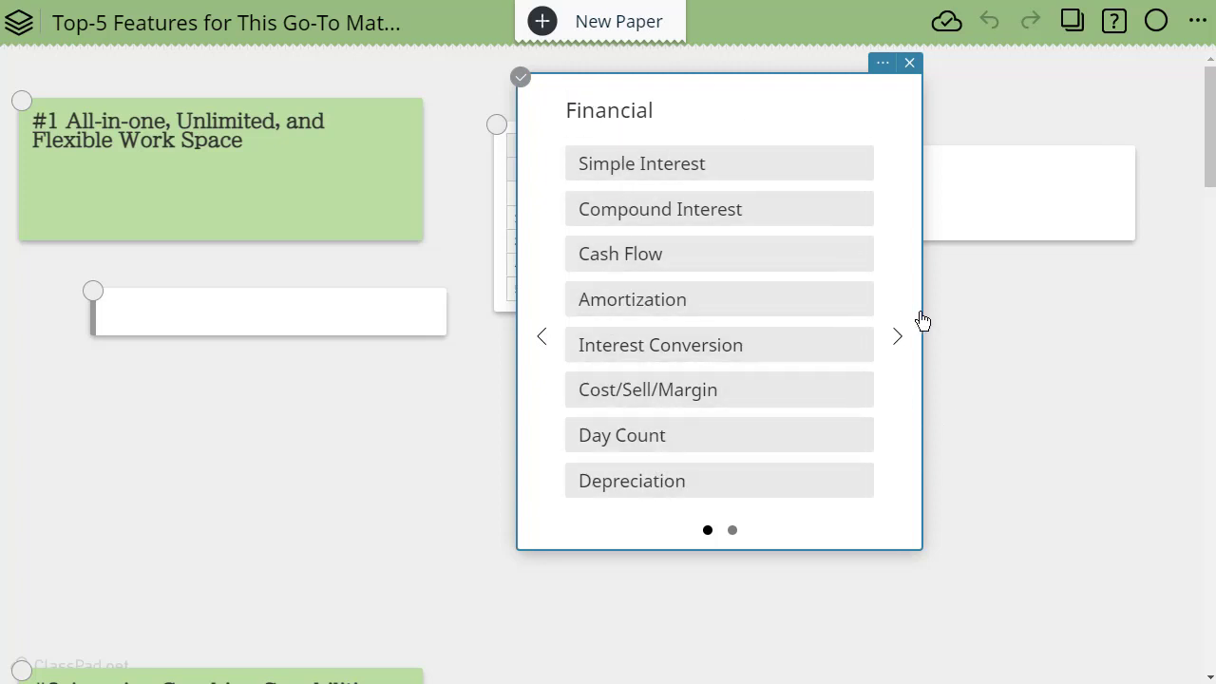
{"action": "left_click", "coordinate": [998, 316]}
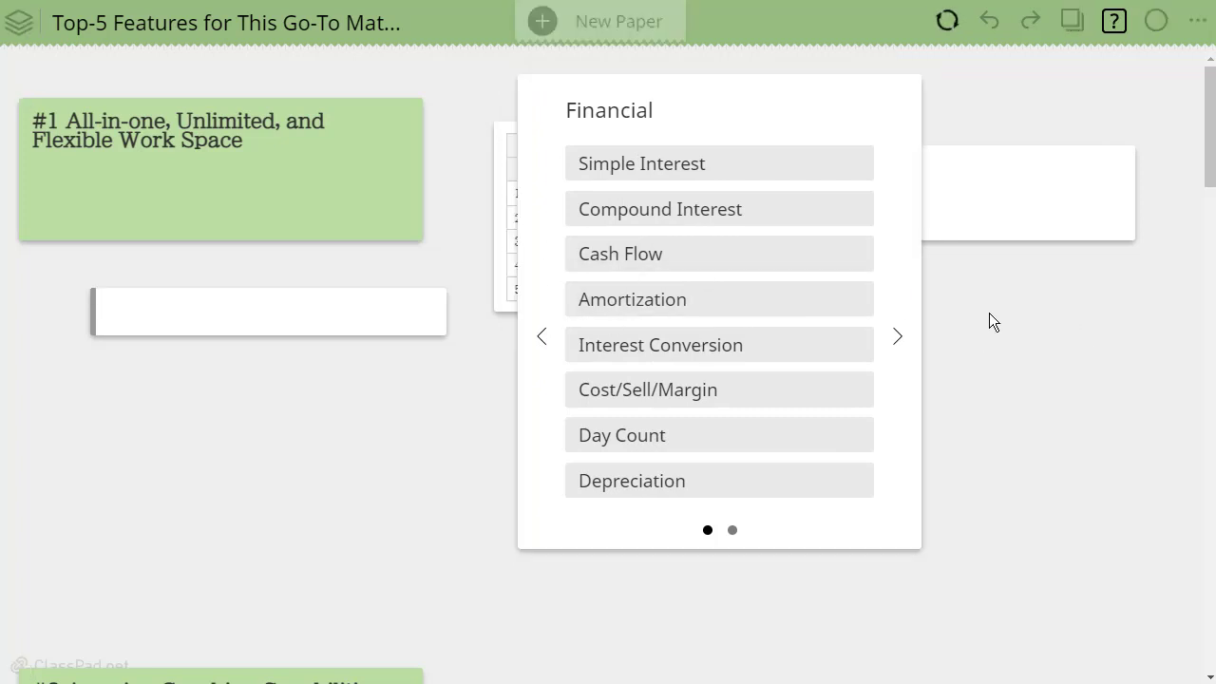
Add a blank blue text note and place it below the empty calculation note
{"action": "left_click", "coordinate": [989, 313]}
{"action": "left_click", "coordinate": [1134, 288]}
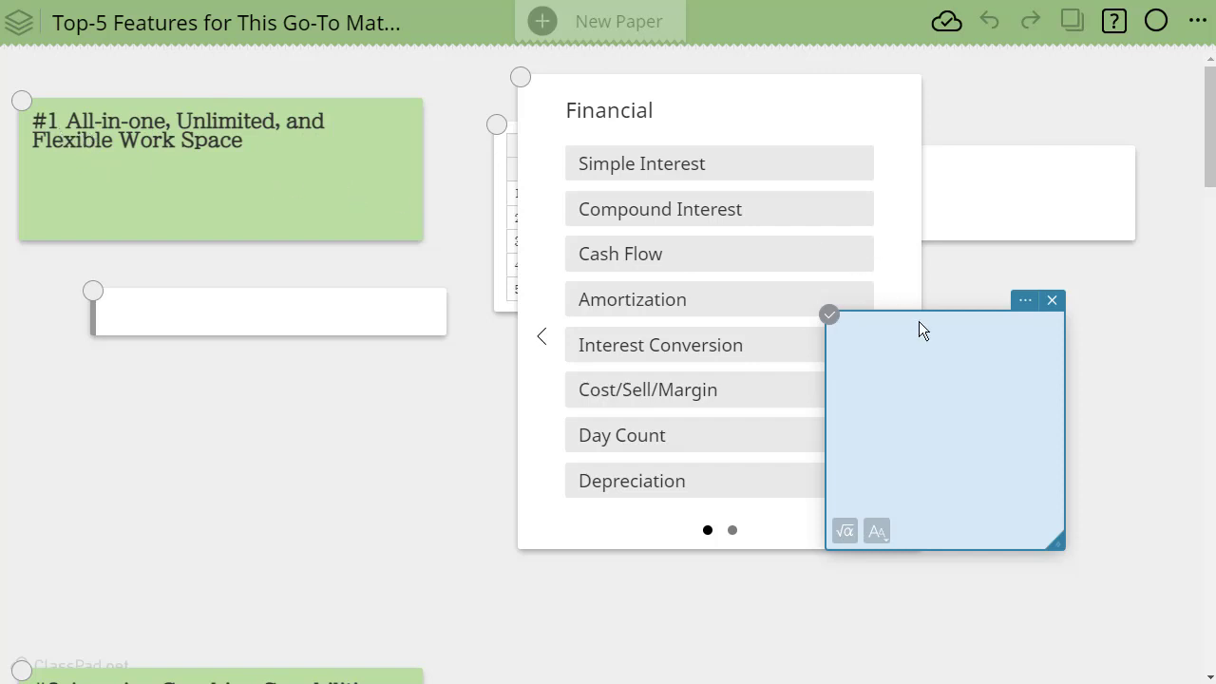
{"action": "left_click_drag", "start_coordinate": [917, 322], "coordinate": [193, 377]}
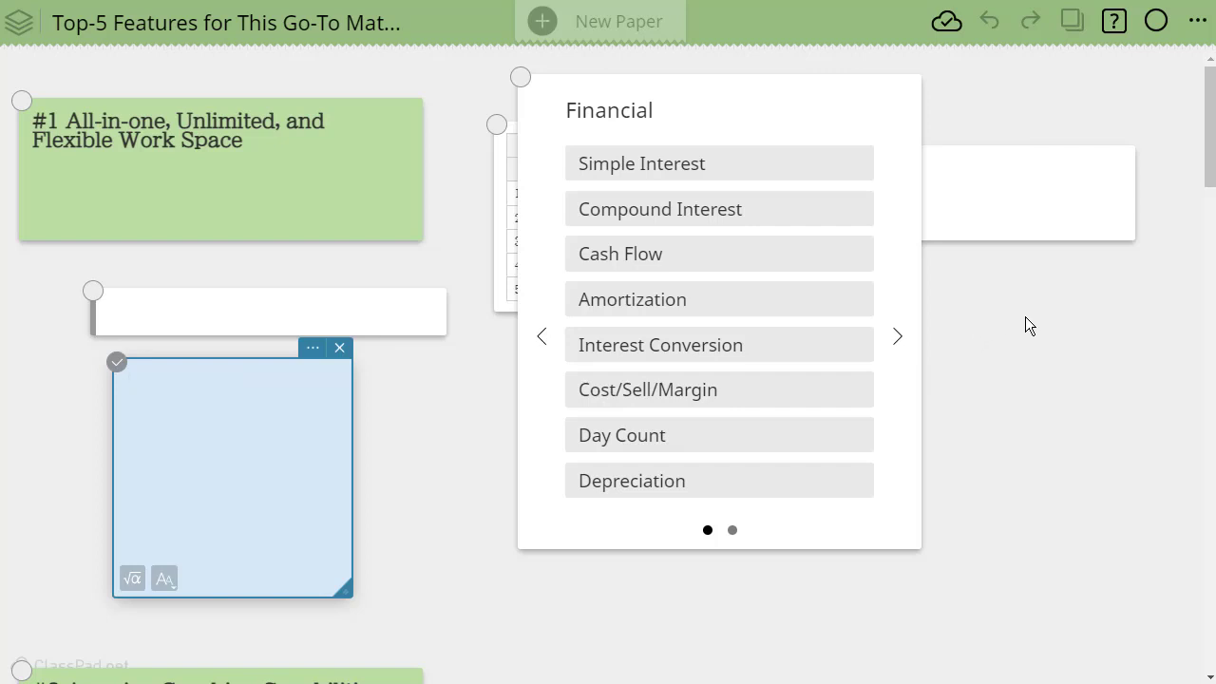
{"action": "left_click", "coordinate": [444, 399]}
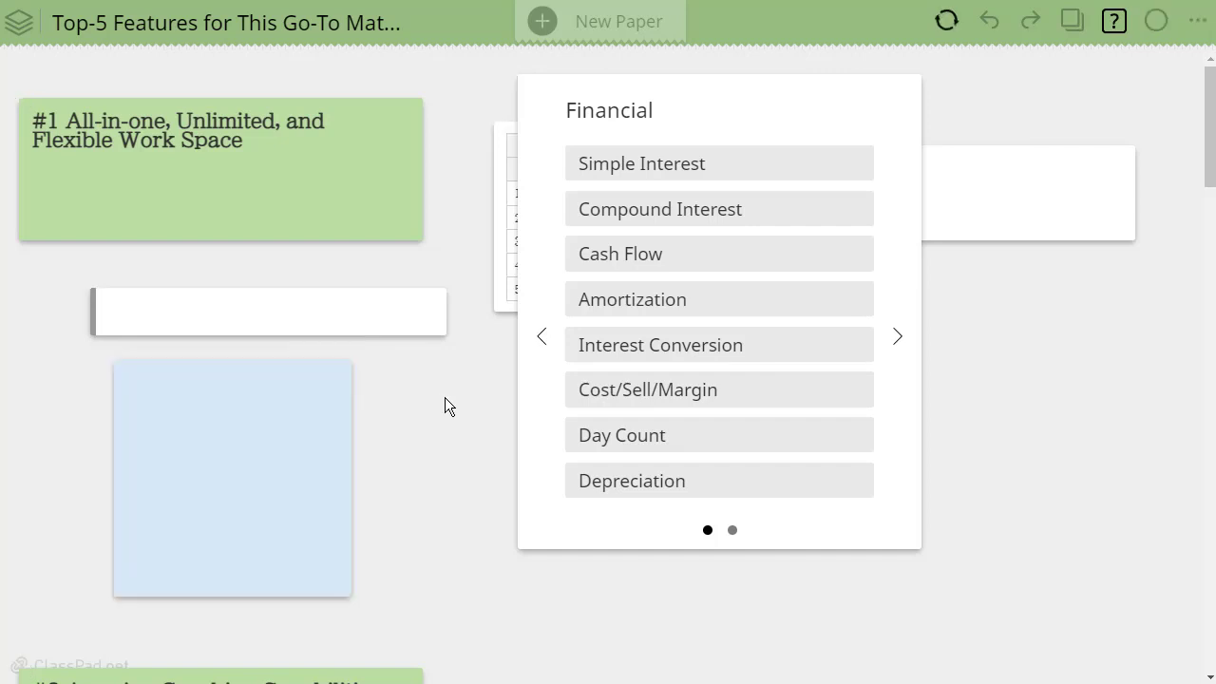
Add an empty graph note beside the green #2 note
{"action": "left_click", "coordinate": [444, 399]}
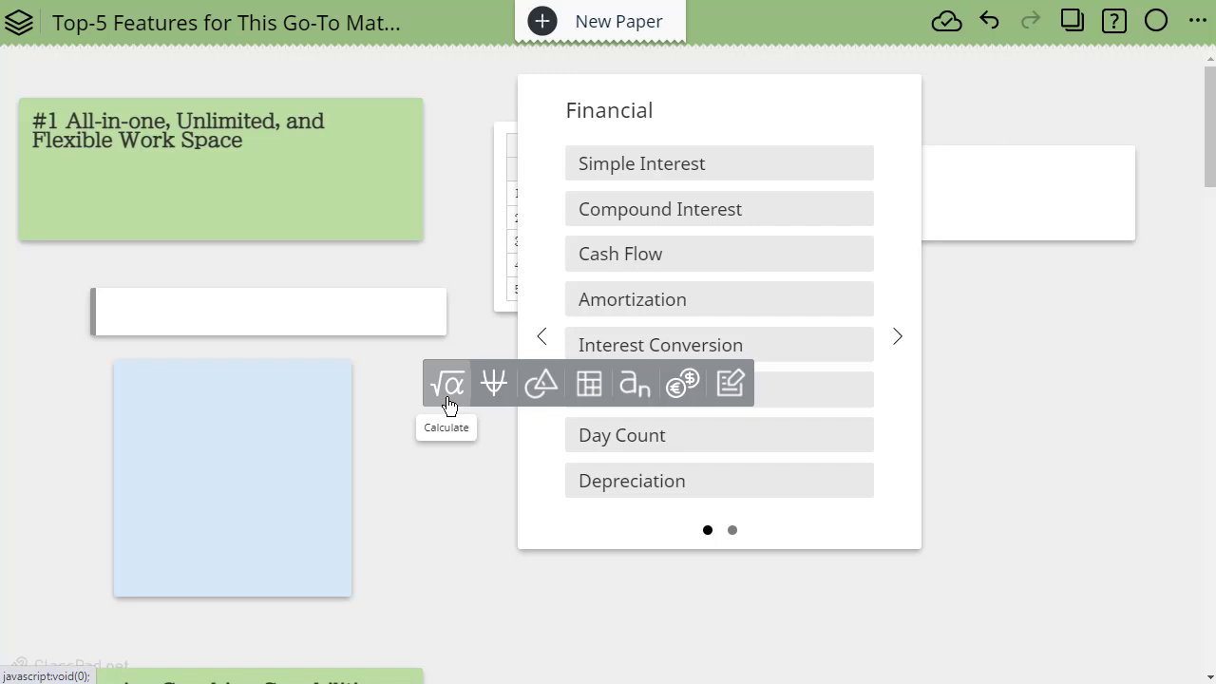
{"action": "scroll", "coordinate": [437, 403], "scroll_direction": "down", "scroll_amount": 5}
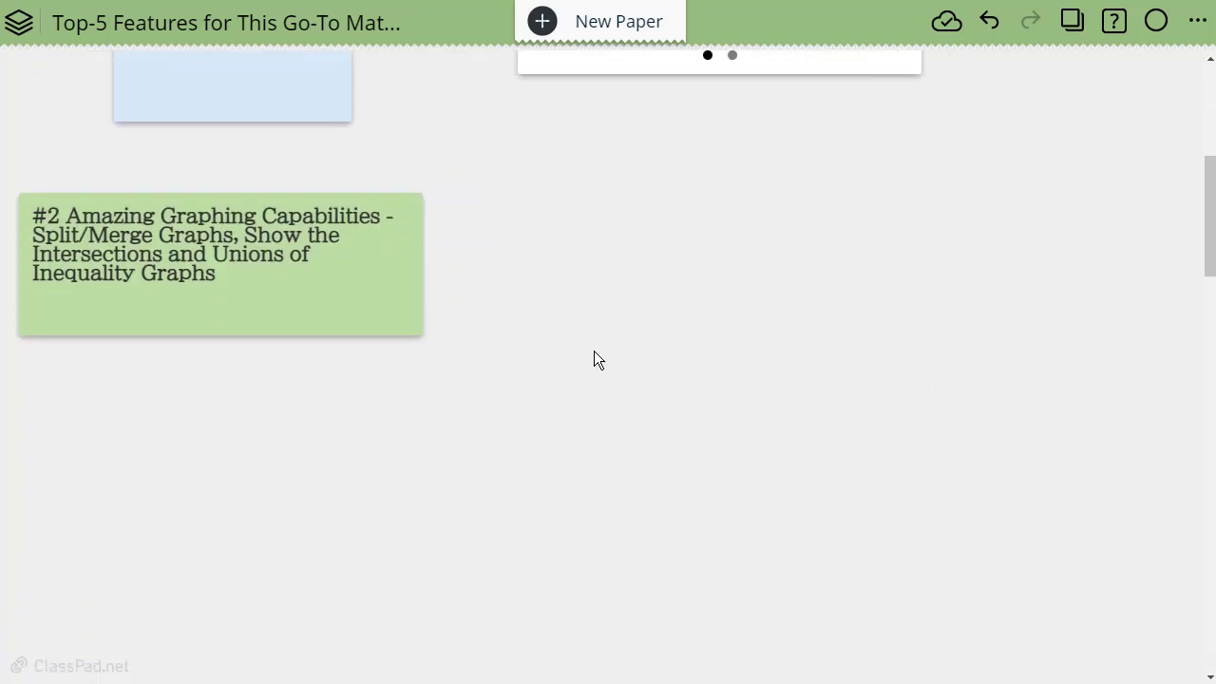
{"action": "scroll", "coordinate": [618, 348], "scroll_direction": "down", "scroll_amount": 1}
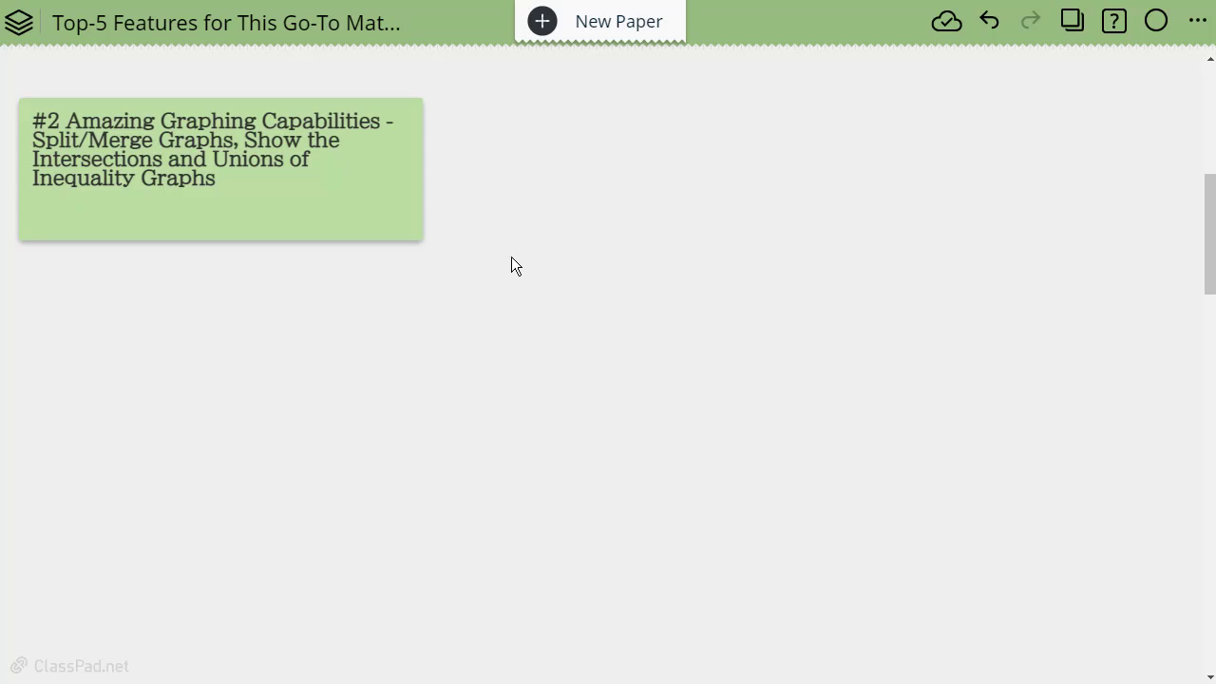
{"action": "left_click", "coordinate": [581, 143]}
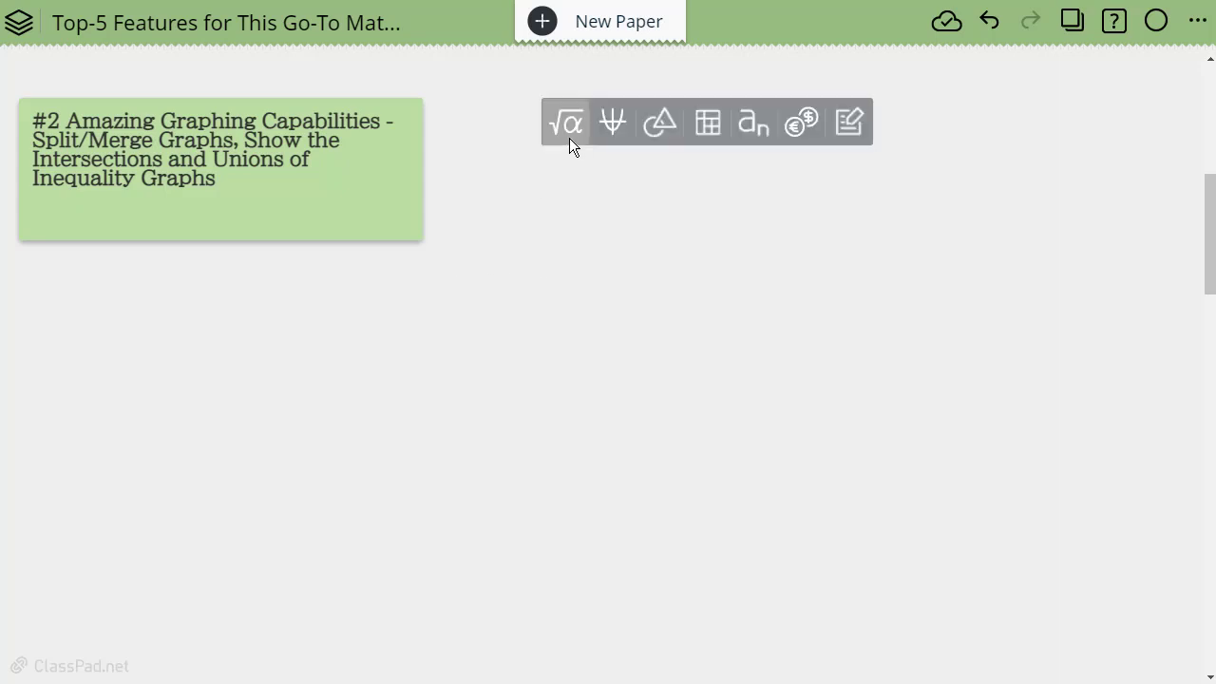
{"action": "left_click", "coordinate": [620, 136]}
{"action": "left_click_drag", "start_coordinate": [641, 158], "coordinate": [633, 114]}
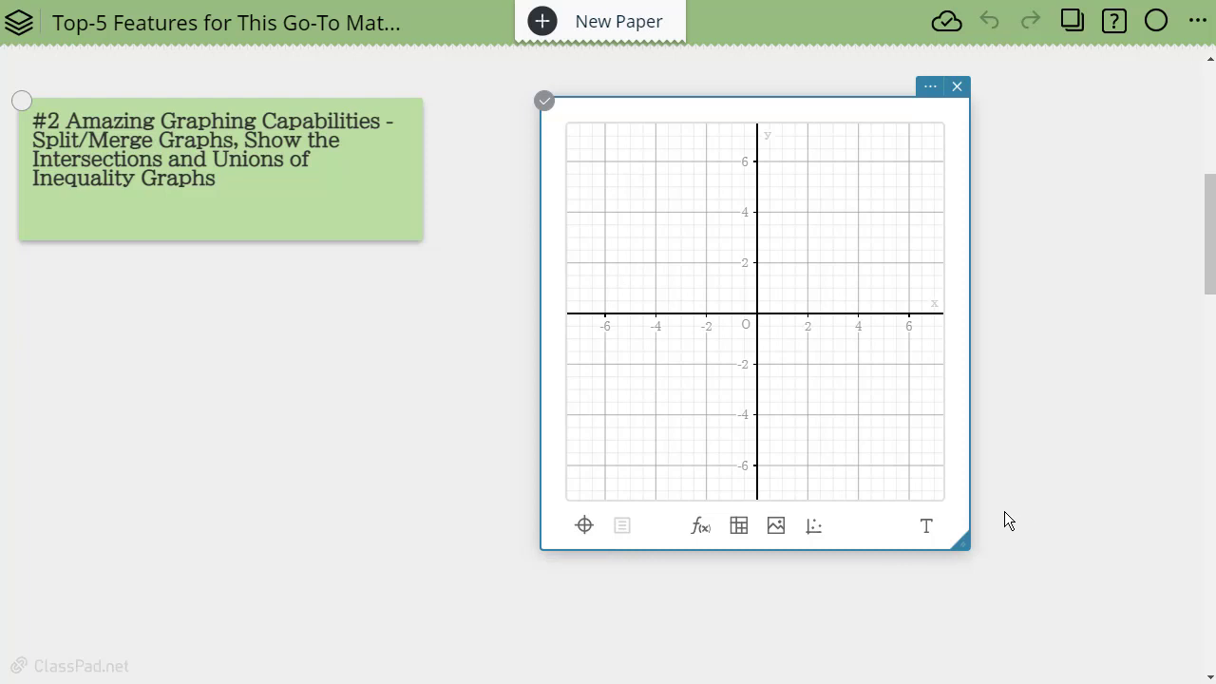
Plot the function y = 3x + 2 on the new graph note
{"action": "left_click", "coordinate": [701, 525]}
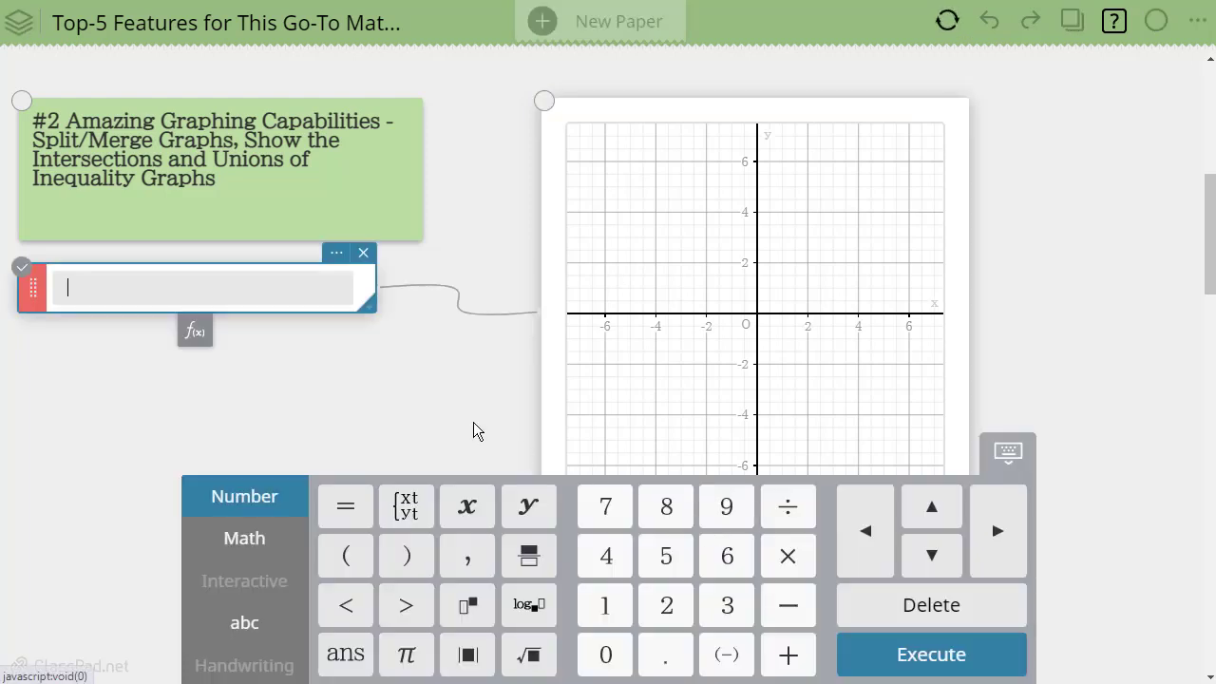
{"action": "type", "text": "y"}
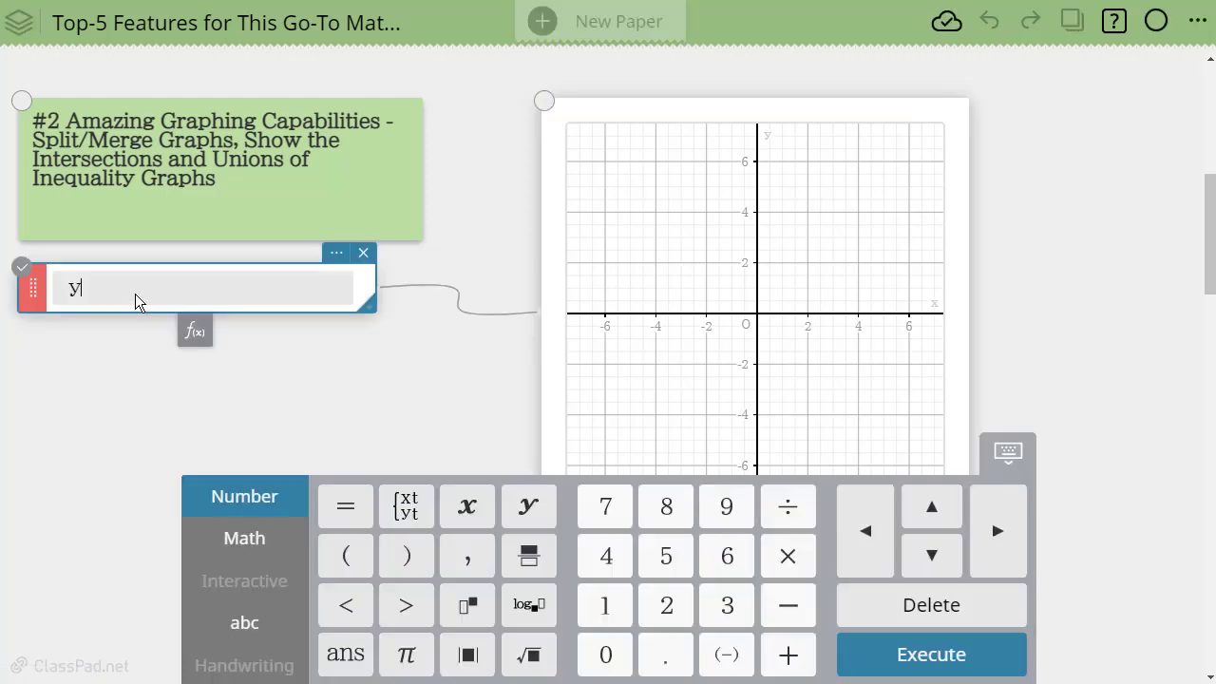
{"action": "type", "text": "=3x+2"}
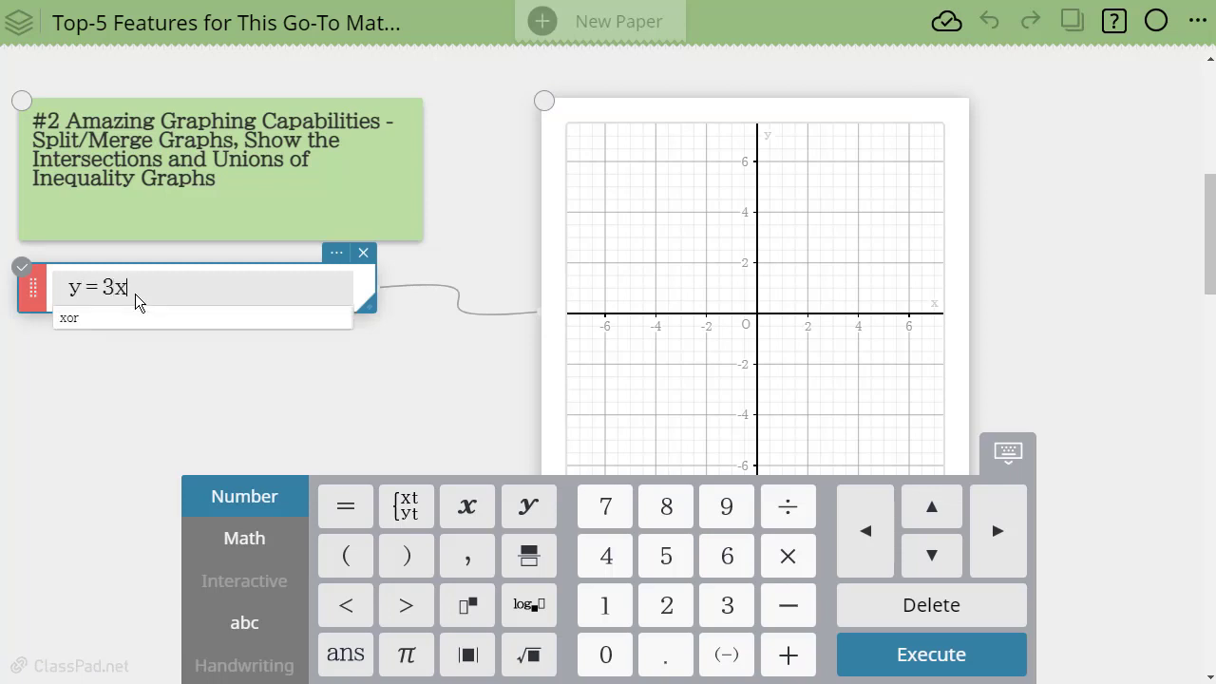
{"action": "key", "text": "Return"}
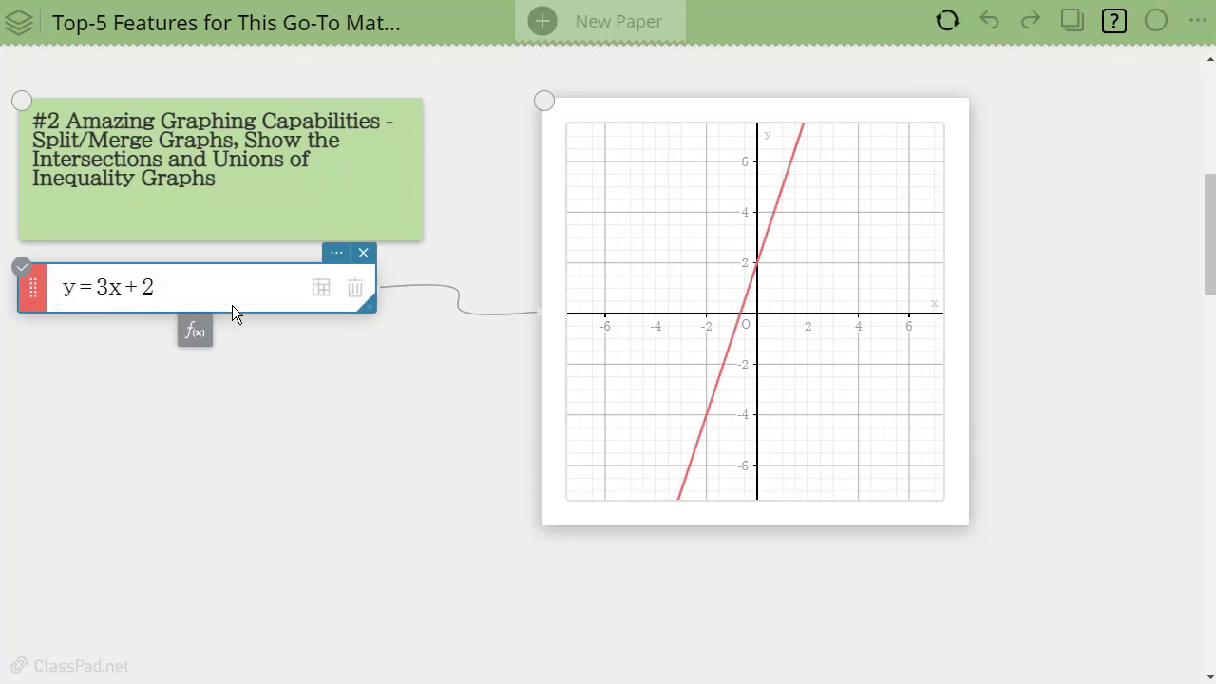
Show the coordinates of the line's y-intercept and x-intercept, placing one label on each side of the line
{"action": "left_click", "coordinate": [784, 194]}
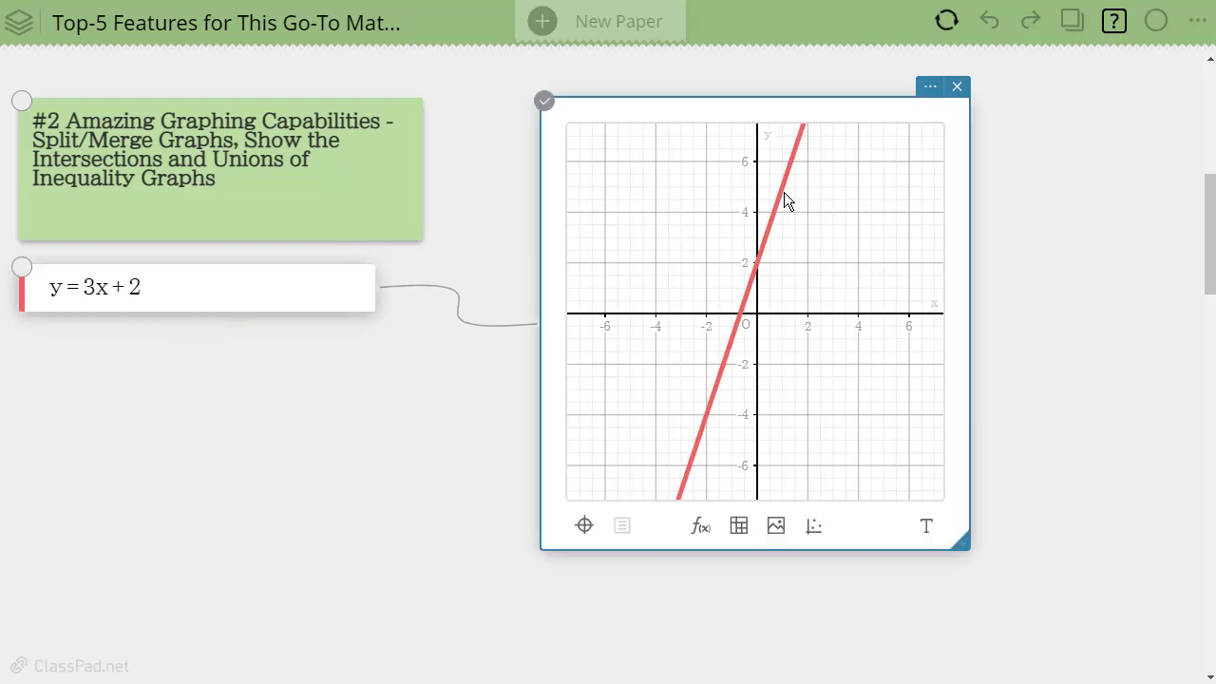
{"action": "left_click", "coordinate": [758, 266]}
{"action": "left_click_drag", "start_coordinate": [767, 231], "coordinate": [846, 250]}
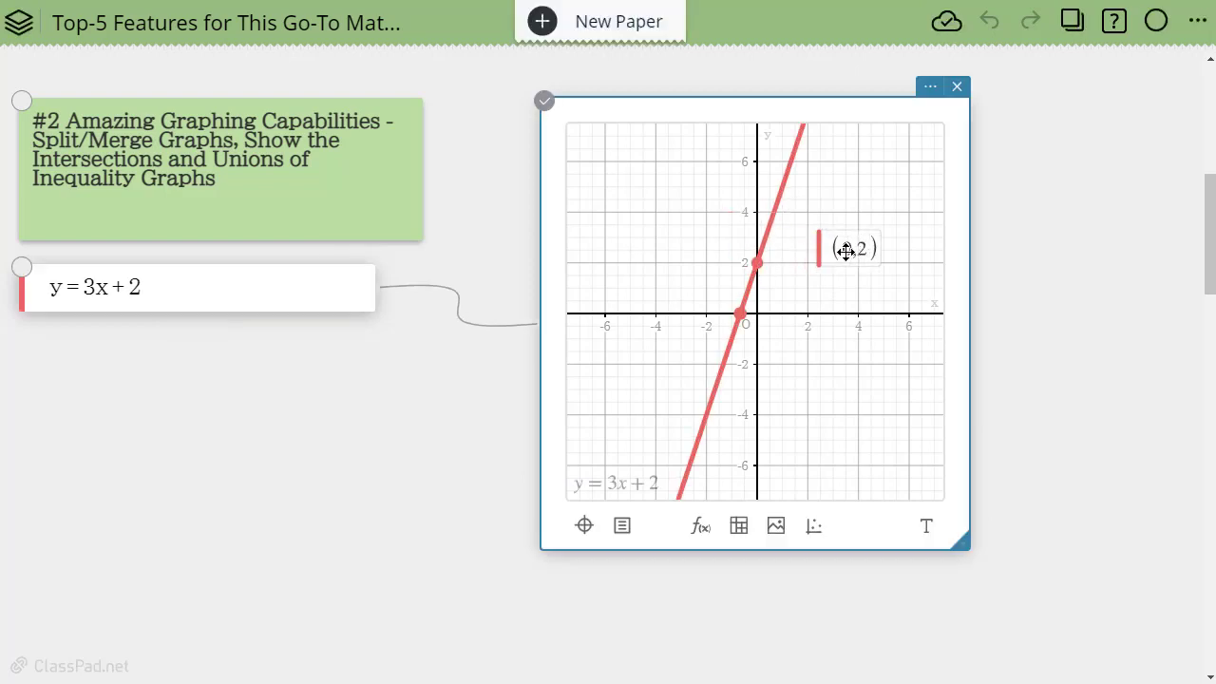
{"action": "left_click", "coordinate": [741, 315]}
{"action": "left_click_drag", "start_coordinate": [722, 277], "coordinate": [679, 291]}
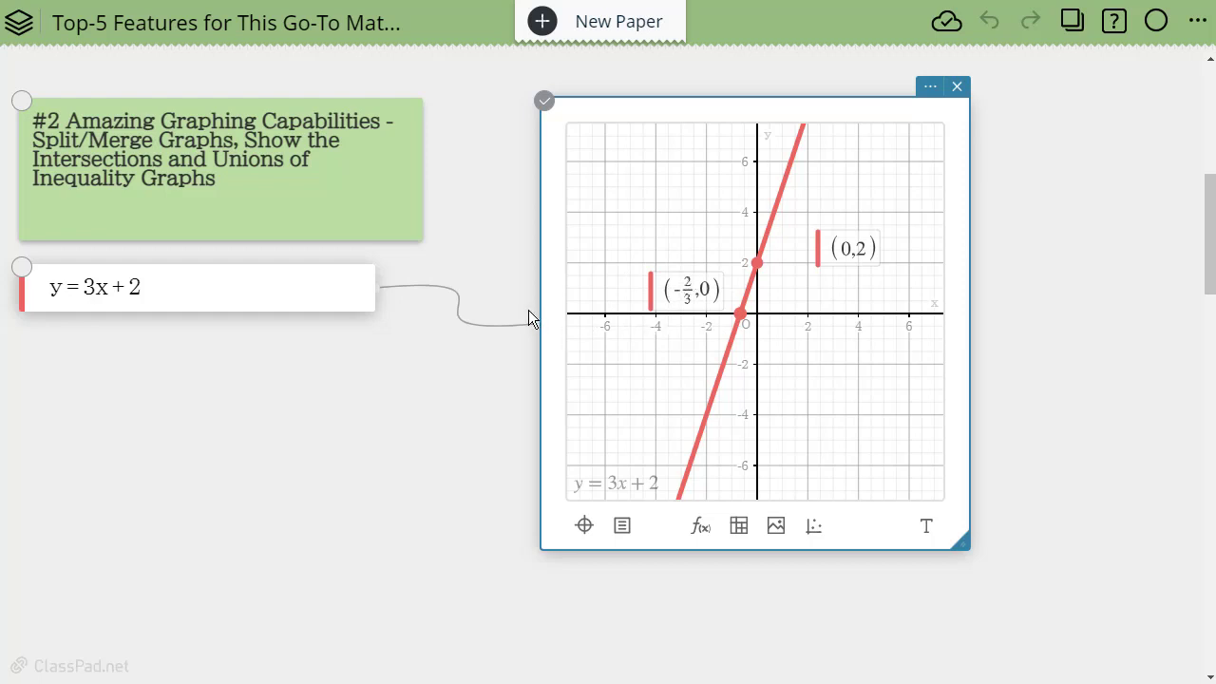
Add the function y = x^2 + 2x - 3 below the line's equation and plot it on the same graph
{"action": "left_click", "coordinate": [185, 290]}
{"action": "left_click", "coordinate": [205, 335]}
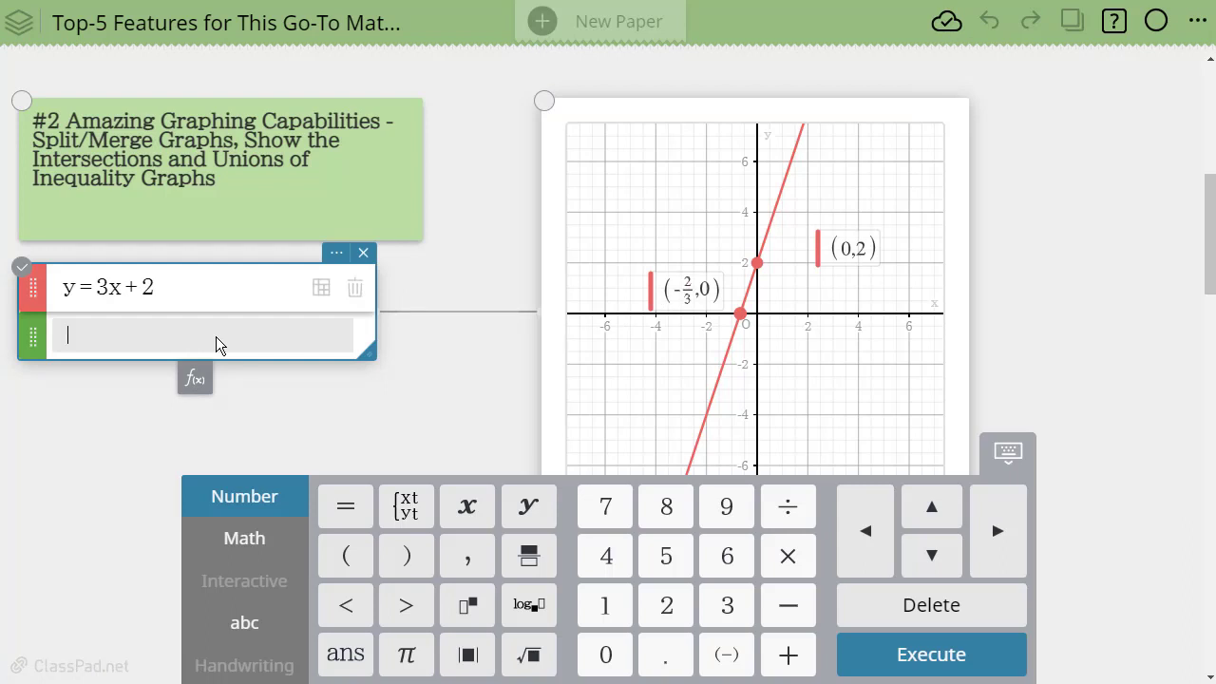
{"action": "type", "text": "y = x"}
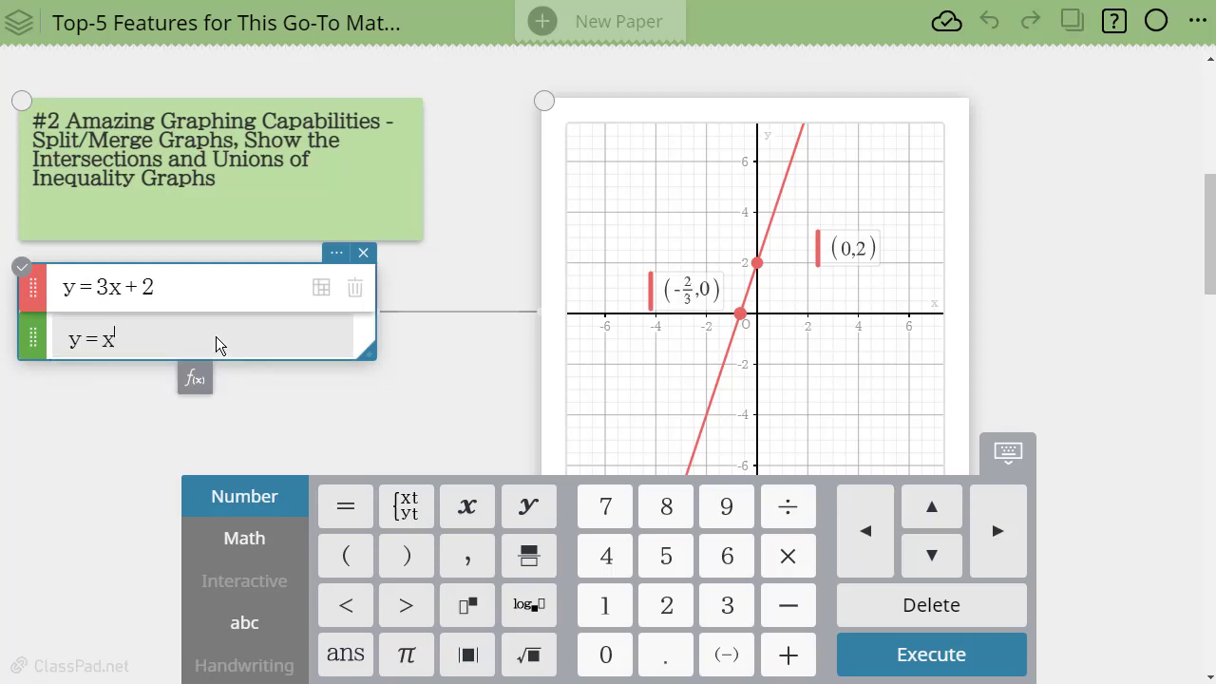
{"action": "type", "text": "^2 + 2x - 3"}
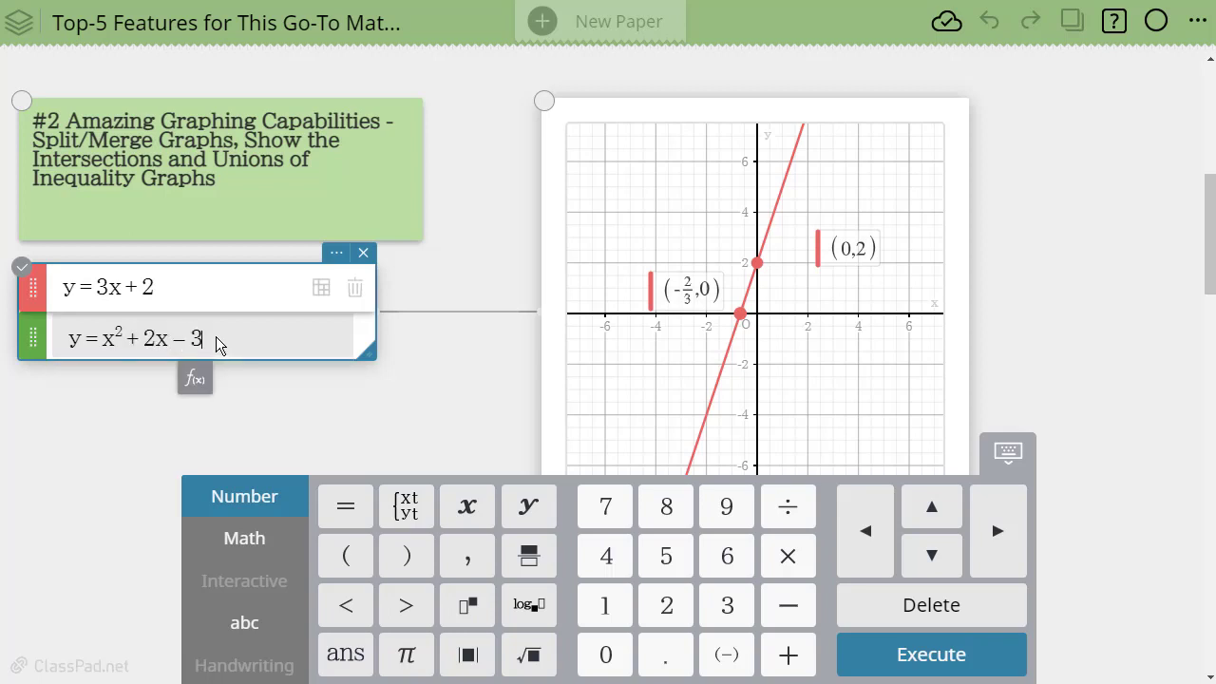
{"action": "key", "text": "Return"}
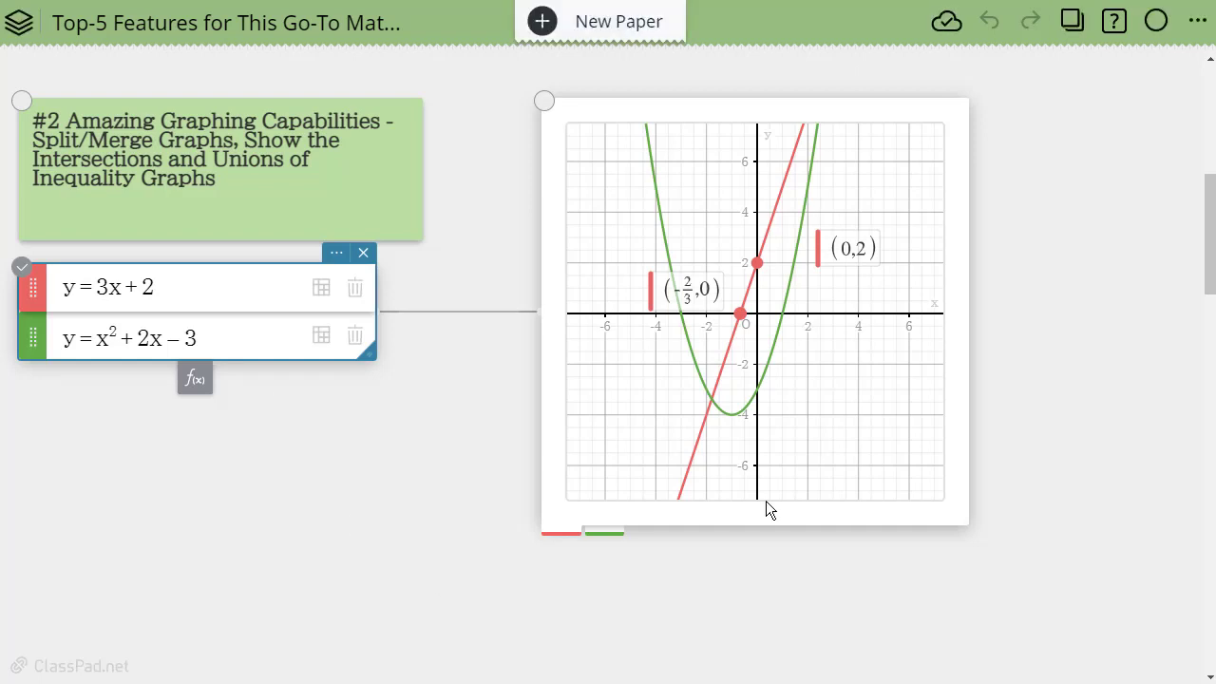
Show the coordinates of the line and parabola's lower intersection and place the label below the parabola
{"action": "left_click", "coordinate": [793, 283]}
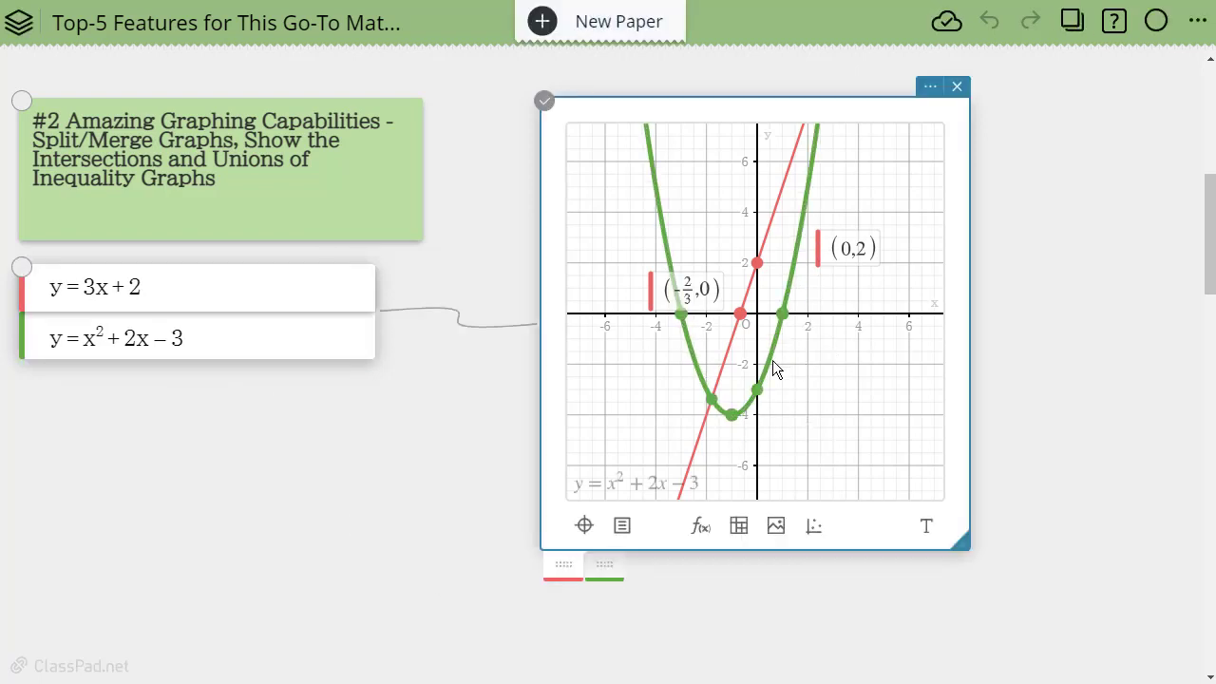
{"action": "left_click", "coordinate": [711, 403]}
{"action": "left_click_drag", "start_coordinate": [704, 373], "coordinate": [814, 467]}
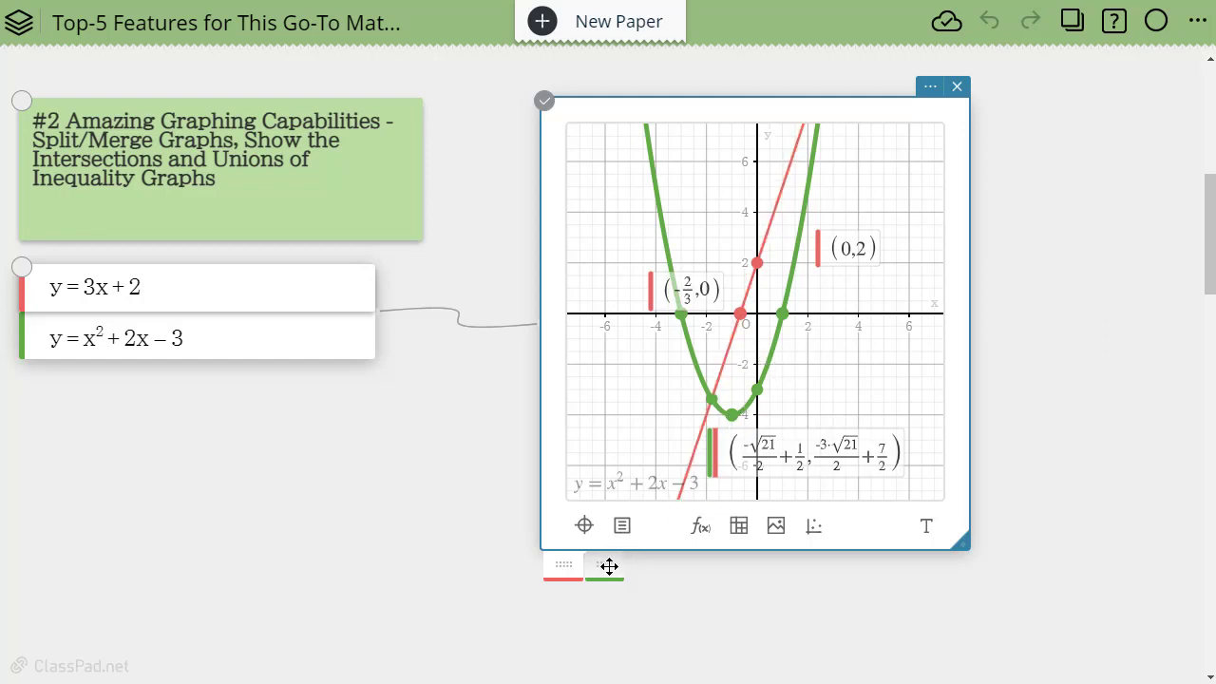
Split the parabola into its own graph below the green #2 note and place each equation note above its graph
{"action": "left_click_drag", "start_coordinate": [609, 566], "coordinate": [314, 594]}
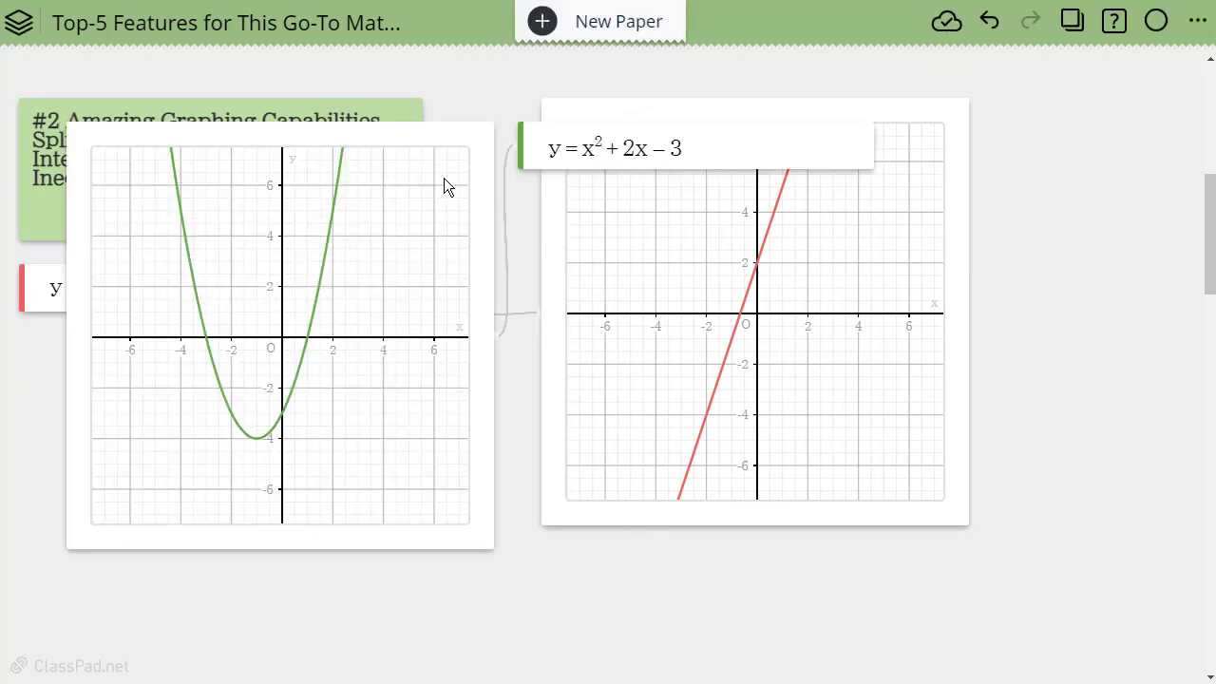
{"action": "left_click_drag", "start_coordinate": [441, 180], "coordinate": [429, 427]}
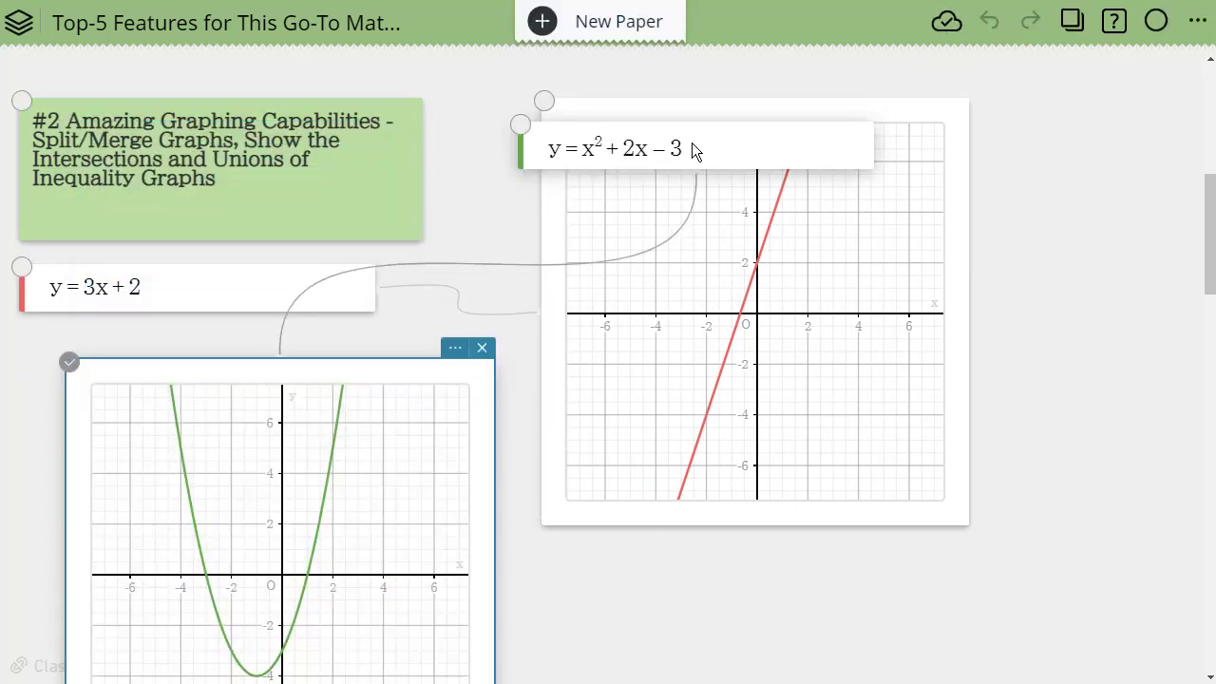
{"action": "left_click_drag", "start_coordinate": [694, 152], "coordinate": [456, 298]}
{"action": "left_click_drag", "start_coordinate": [193, 275], "coordinate": [857, 95]}
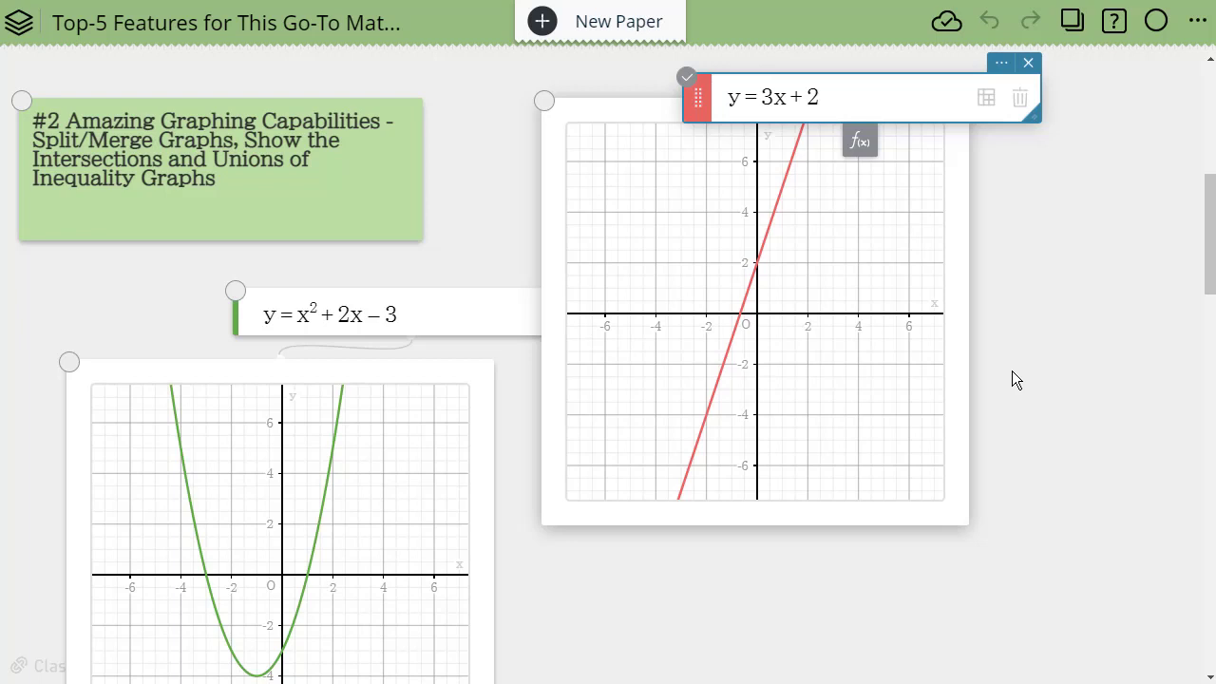
Merge the parabola's graph and equation back with those of the line, and select the combined graph
{"action": "left_click_drag", "start_coordinate": [339, 379], "coordinate": [361, 342]}
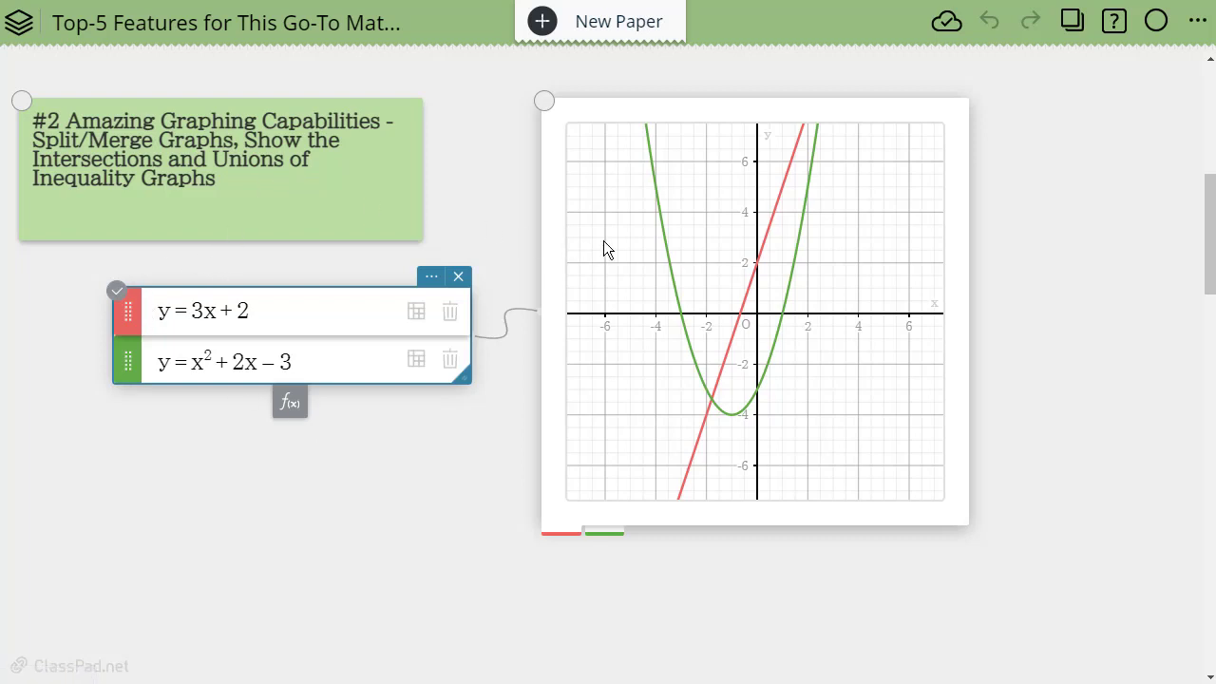
{"action": "left_click", "coordinate": [608, 418]}
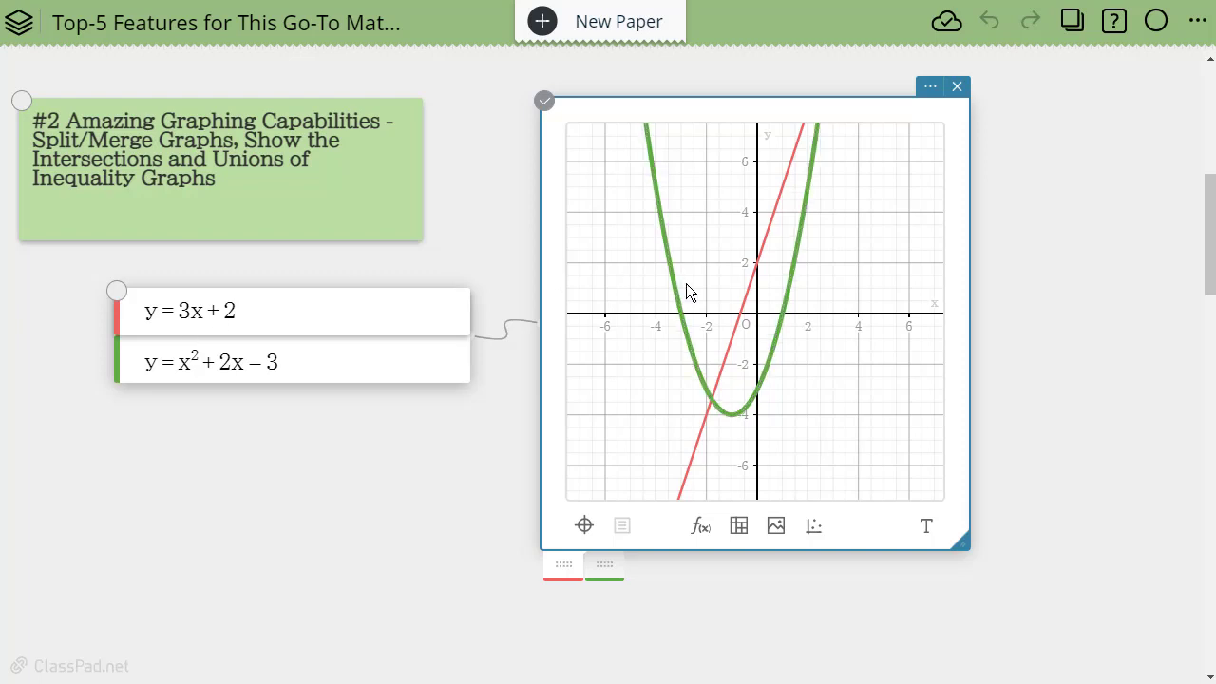
Change both equations into the inequalities y > 3x + 2 and y > x^2 + 2x - 3 and replot them
{"action": "left_click", "coordinate": [172, 310]}
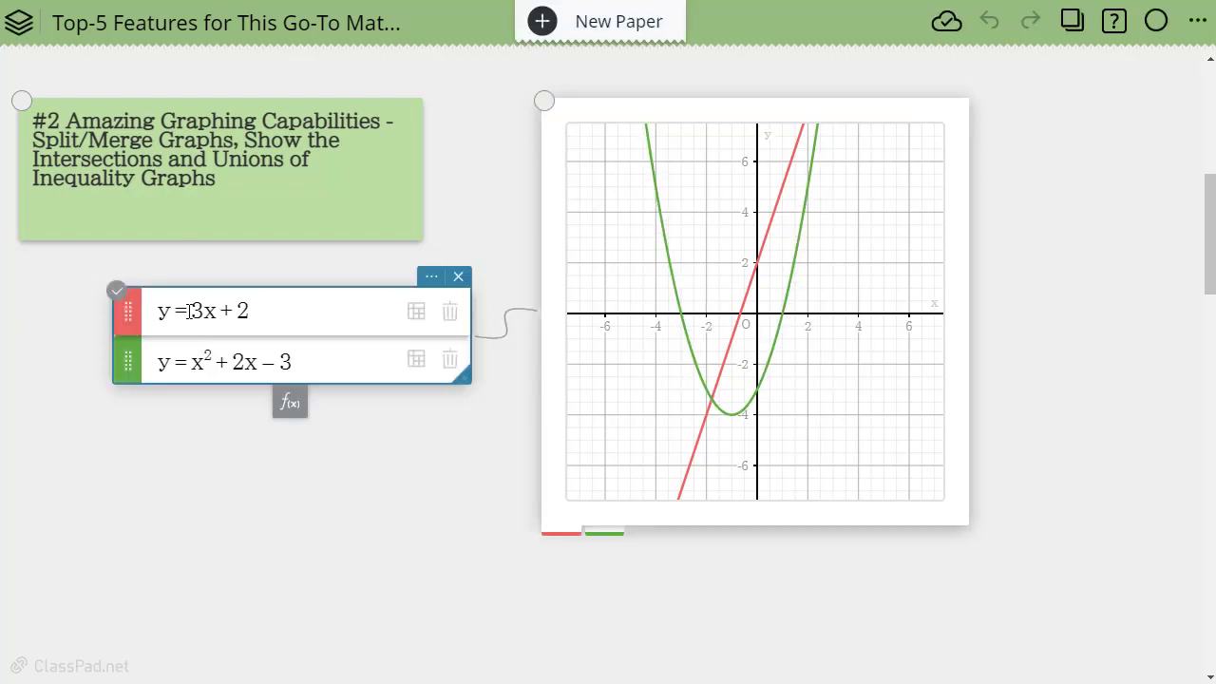
{"action": "double_click", "coordinate": [183, 311]}
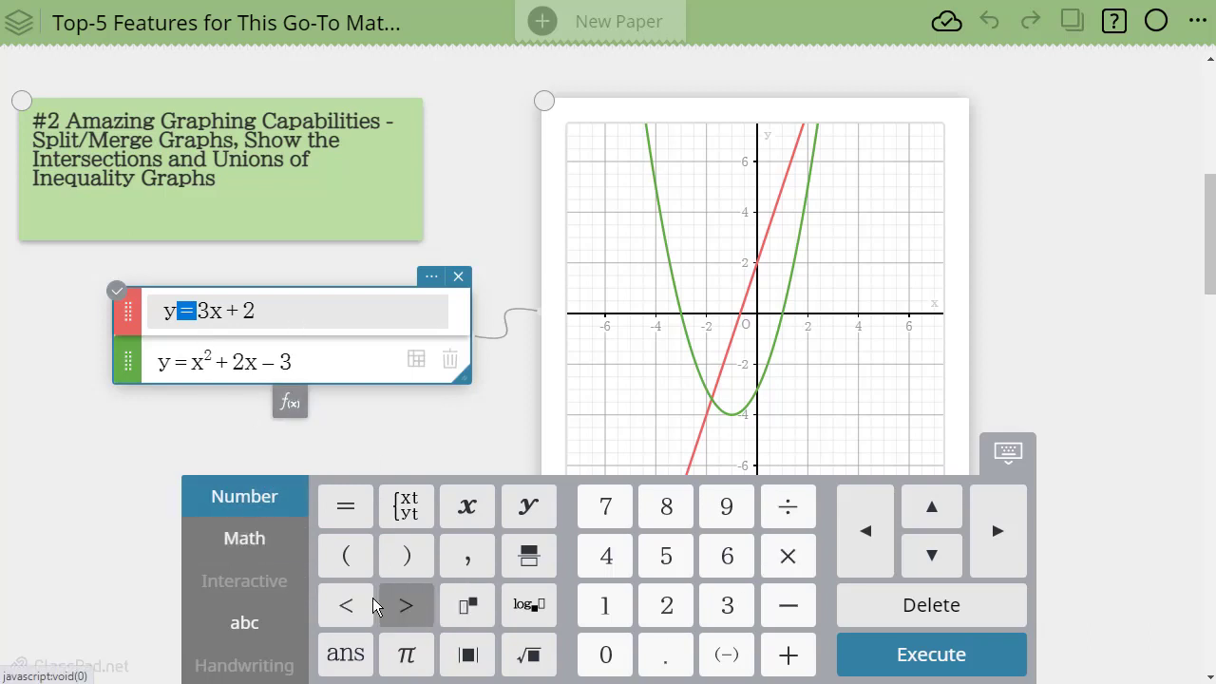
{"action": "left_click", "coordinate": [404, 606]}
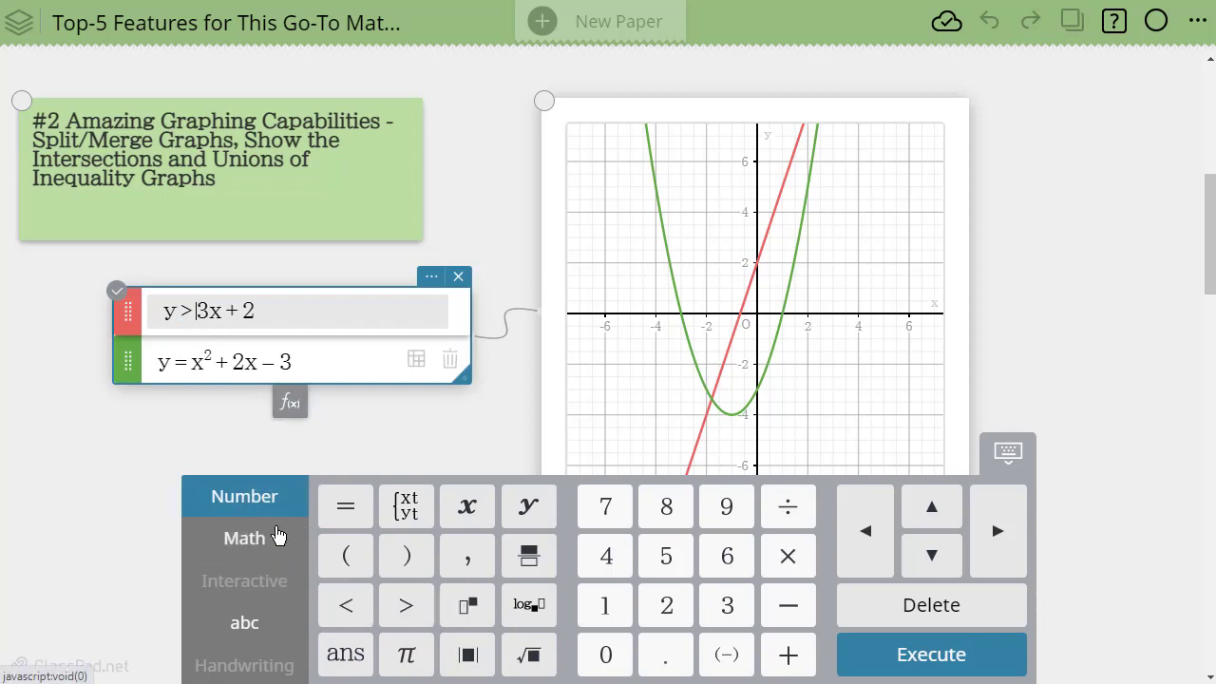
{"action": "left_click", "coordinate": [171, 361]}
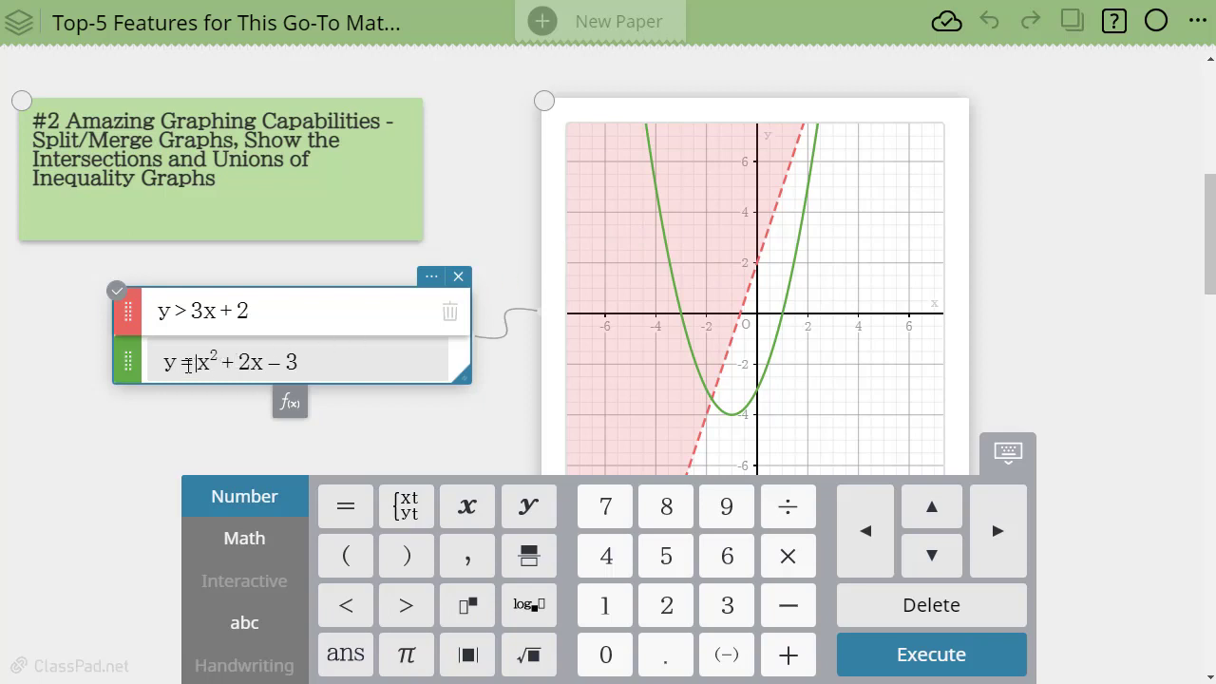
{"action": "left_click_drag", "start_coordinate": [189, 364], "coordinate": [180, 364]}
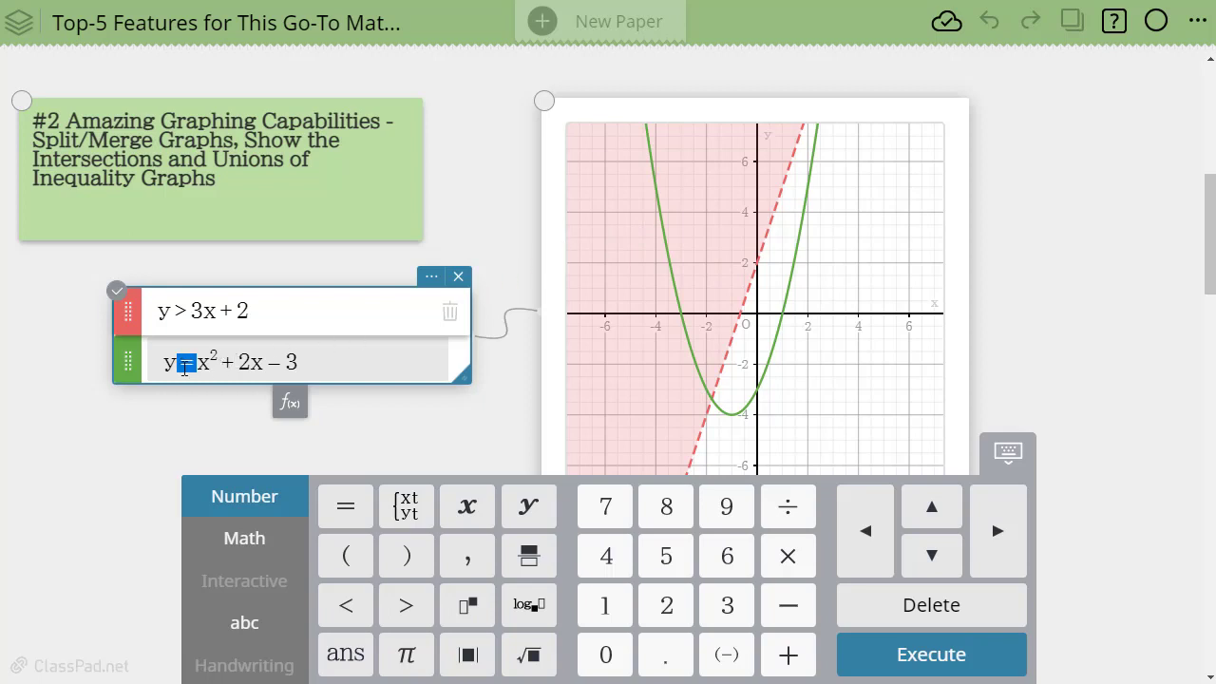
{"action": "left_click", "coordinate": [405, 608]}
{"action": "left_click", "coordinate": [950, 665]}
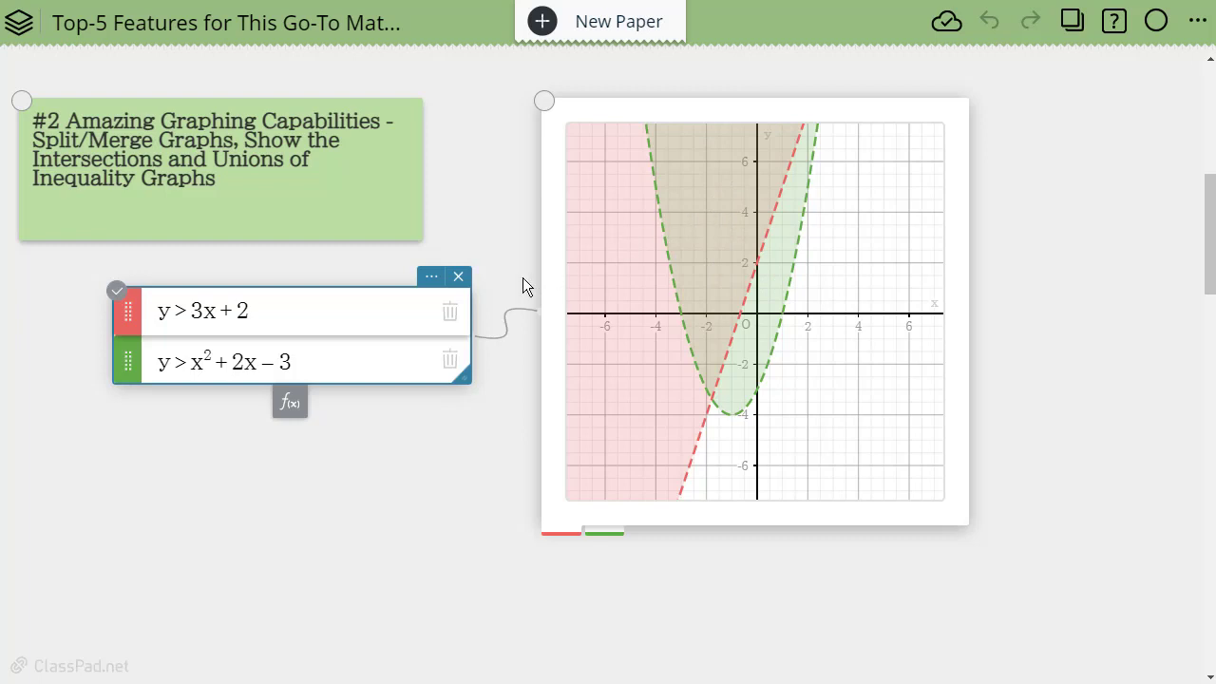
Set the graph note's Inequality Plot option to Intersection and close its settings
{"action": "left_click", "coordinate": [938, 191]}
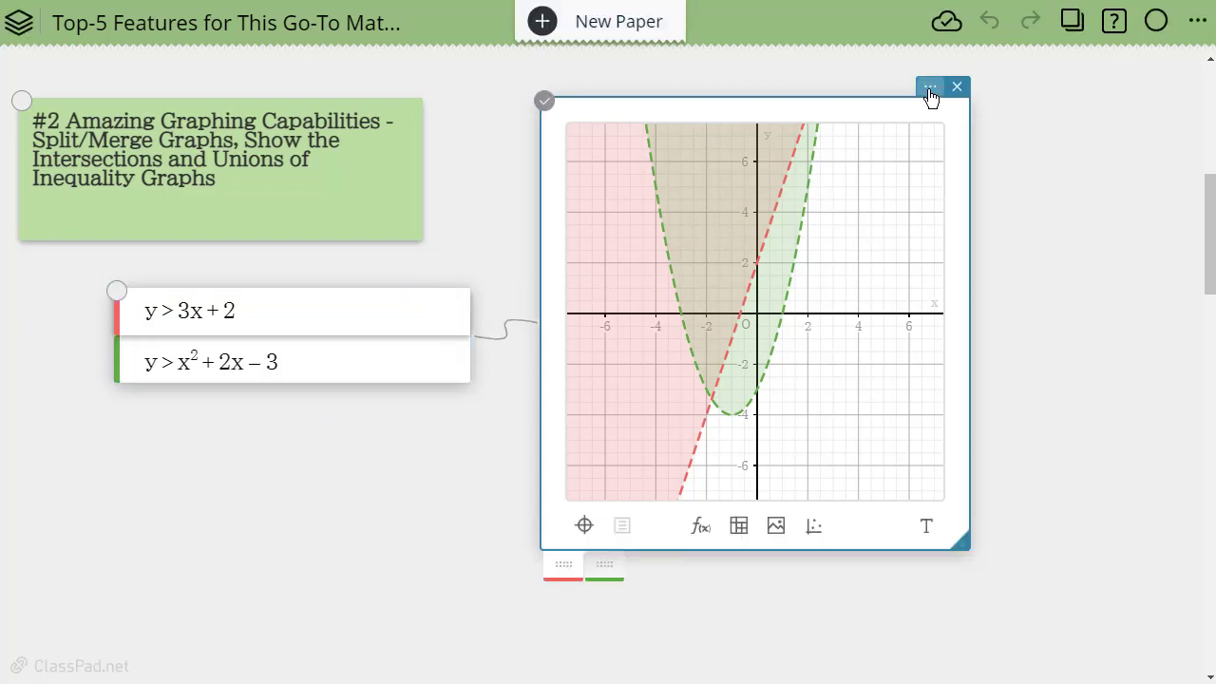
{"action": "left_click", "coordinate": [930, 92]}
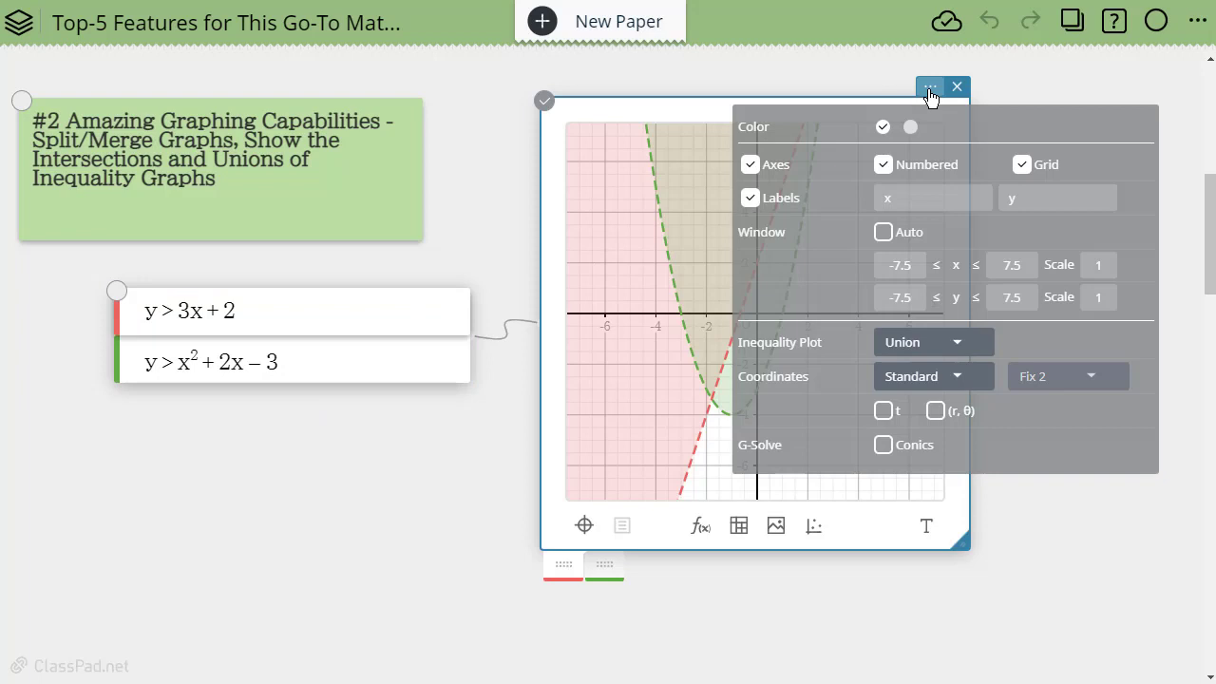
{"action": "left_click", "coordinate": [958, 344]}
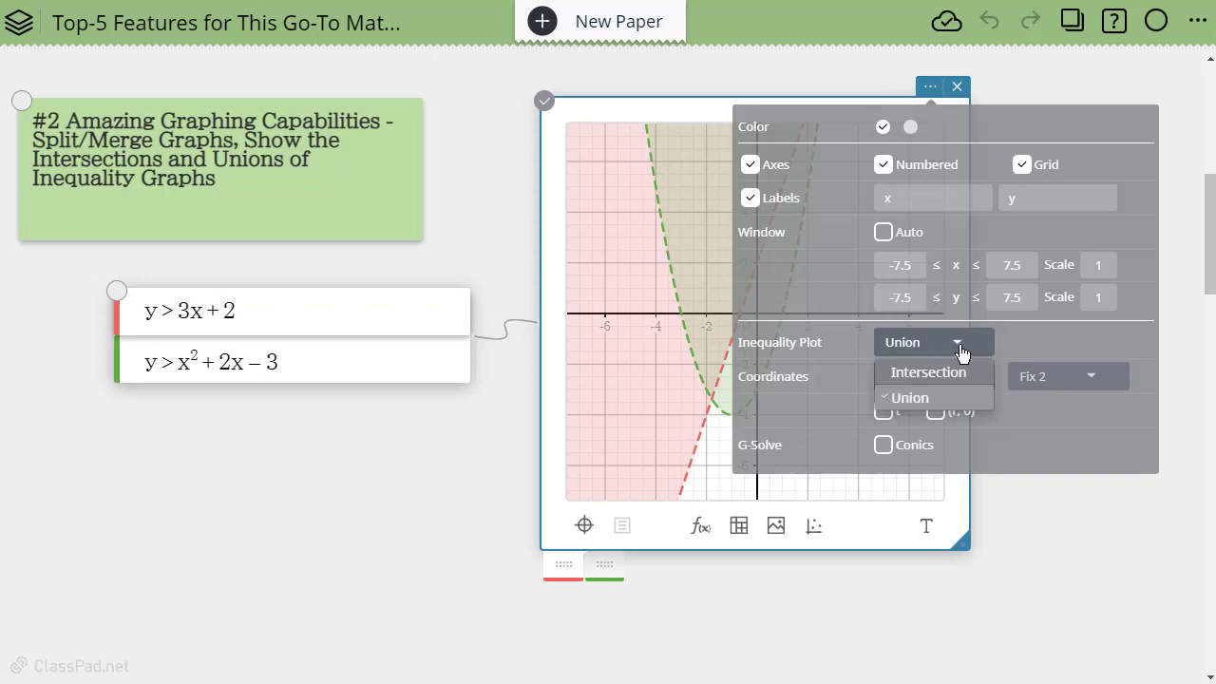
{"action": "left_click", "coordinate": [954, 377]}
{"action": "left_click", "coordinate": [503, 435]}
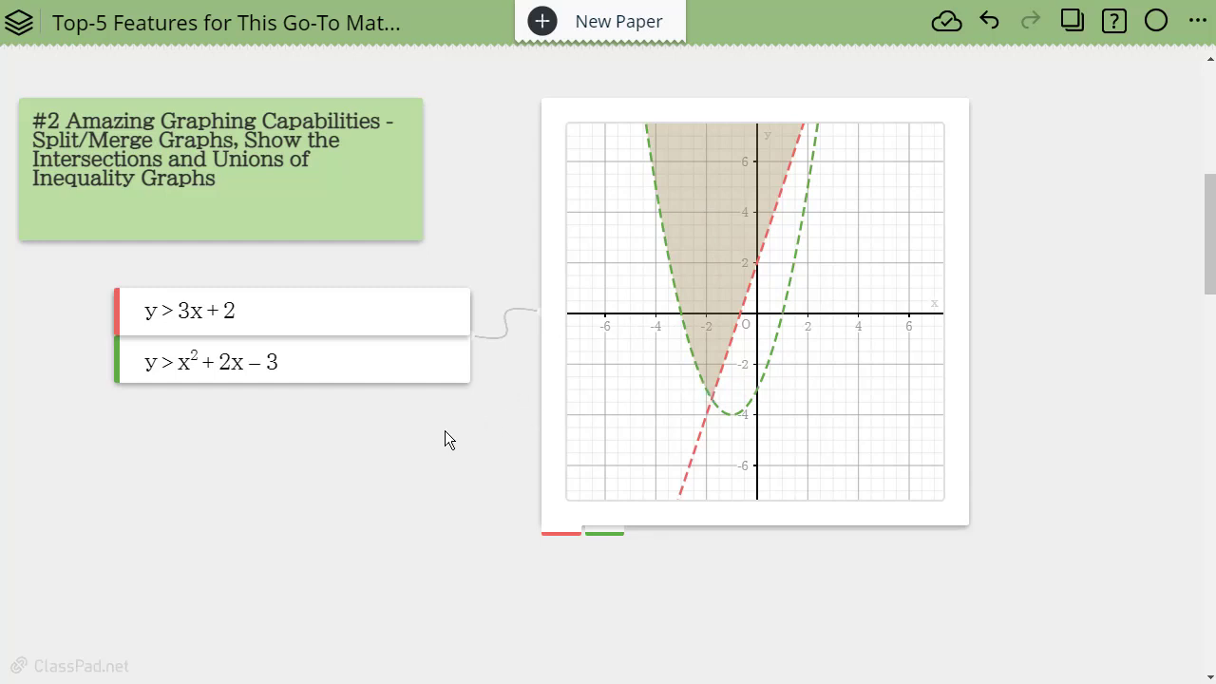
Draw a four-sided polygon in a new geometry note beside the green #3 note
{"action": "scroll", "coordinate": [447, 420], "scroll_direction": "down", "scroll_amount": 10}
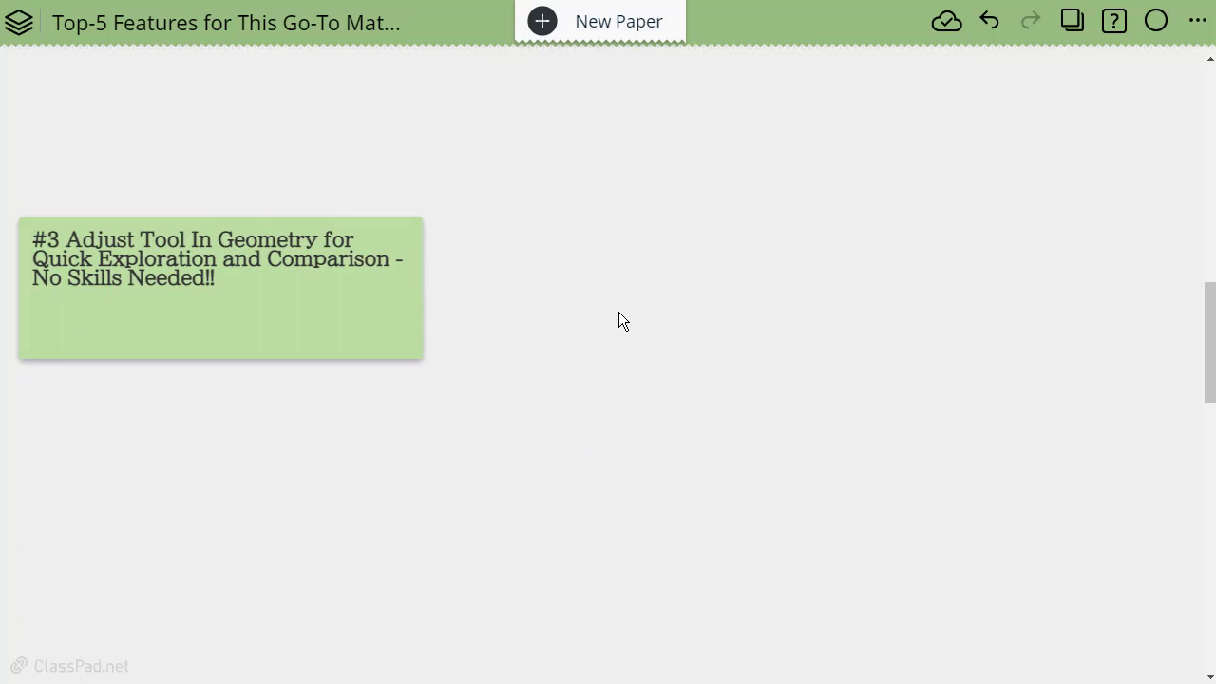
{"action": "scroll", "coordinate": [675, 305], "scroll_direction": "down", "scroll_amount": 3}
{"action": "scroll", "coordinate": [674, 305], "scroll_direction": "up", "scroll_amount": 3}
{"action": "left_click", "coordinate": [515, 111]}
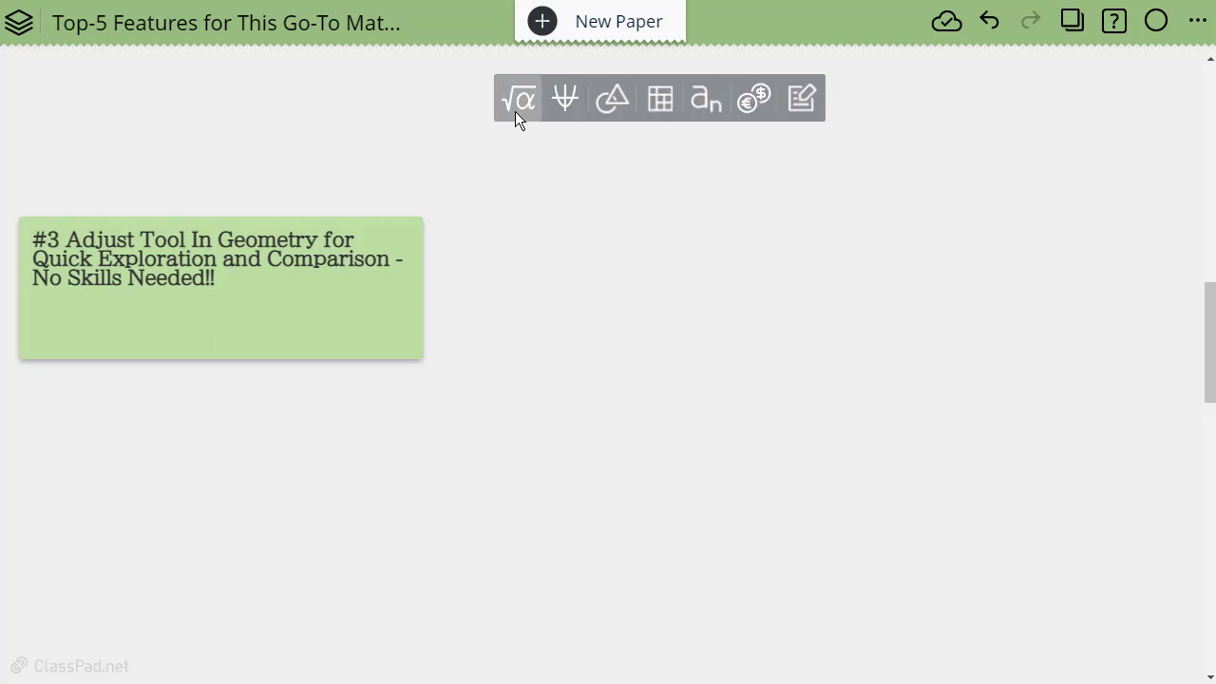
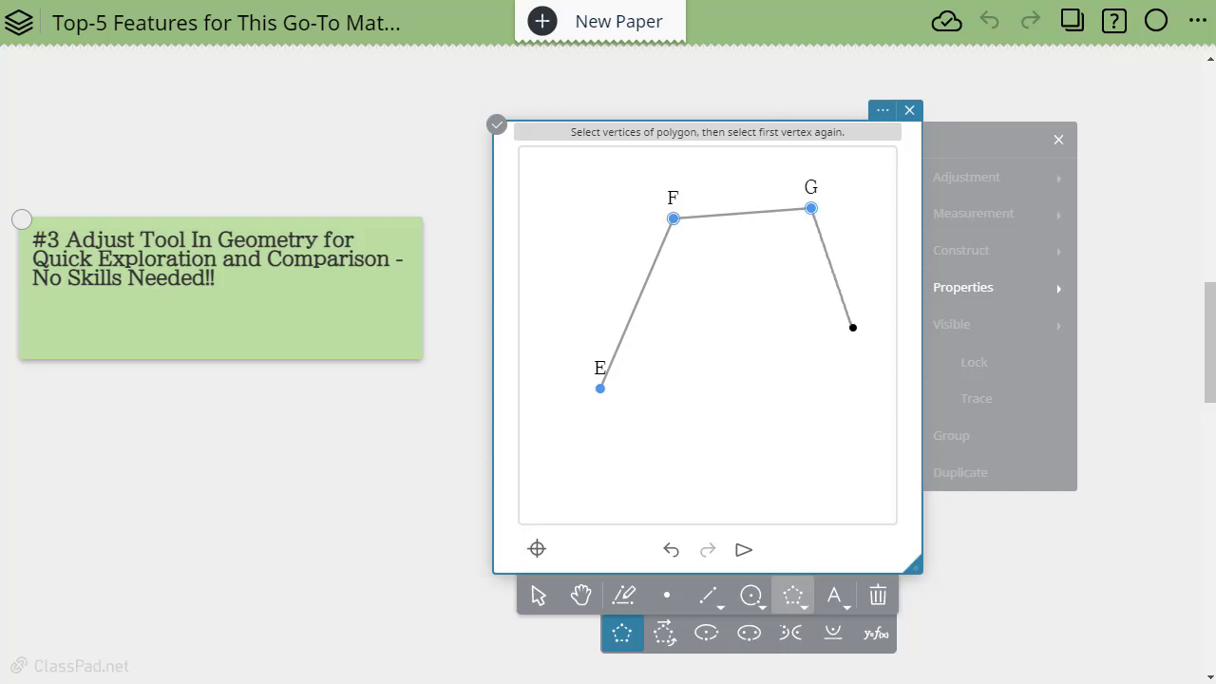
{"action": "left_click", "coordinate": [600, 387]}
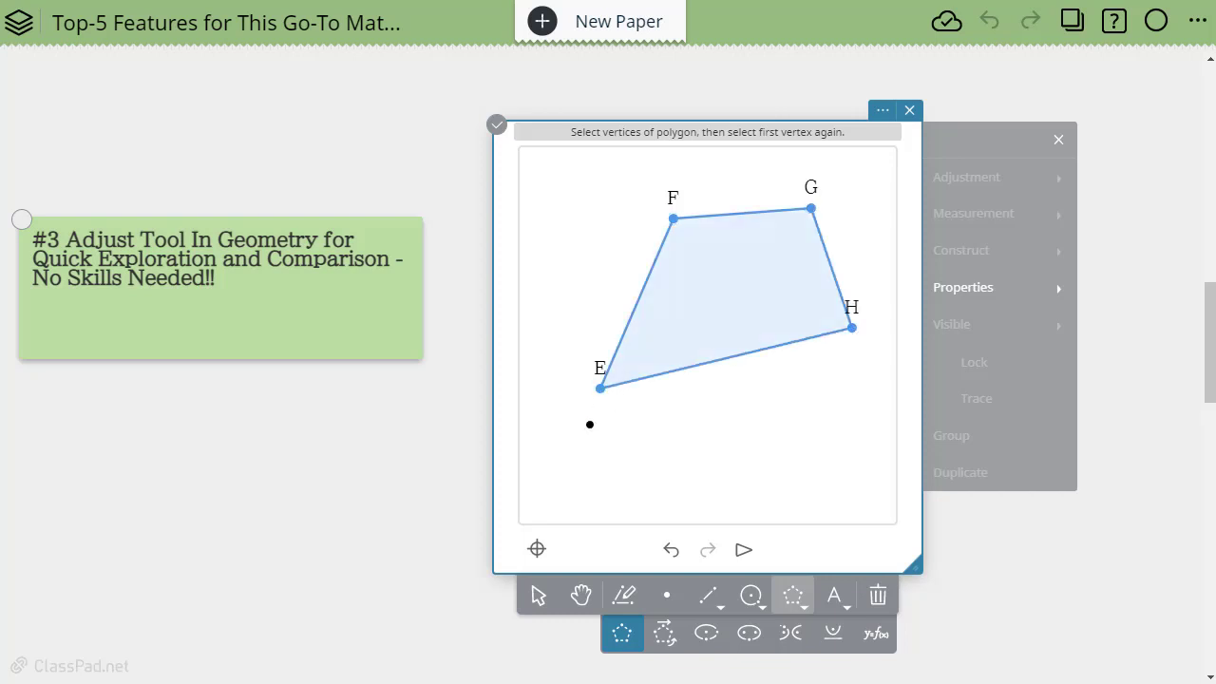
{"action": "left_click", "coordinate": [538, 594]}
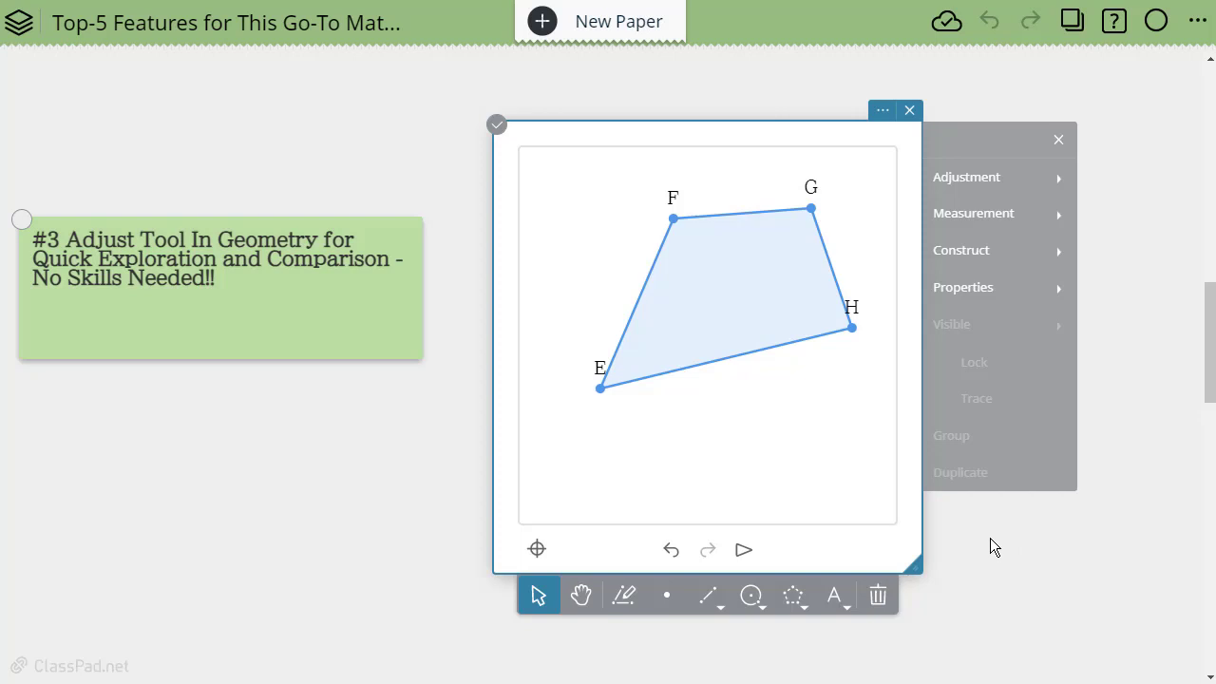
Measure the lengths of the quadrilateral's sides EH, FG and EF
{"action": "left_click", "coordinate": [757, 366]}
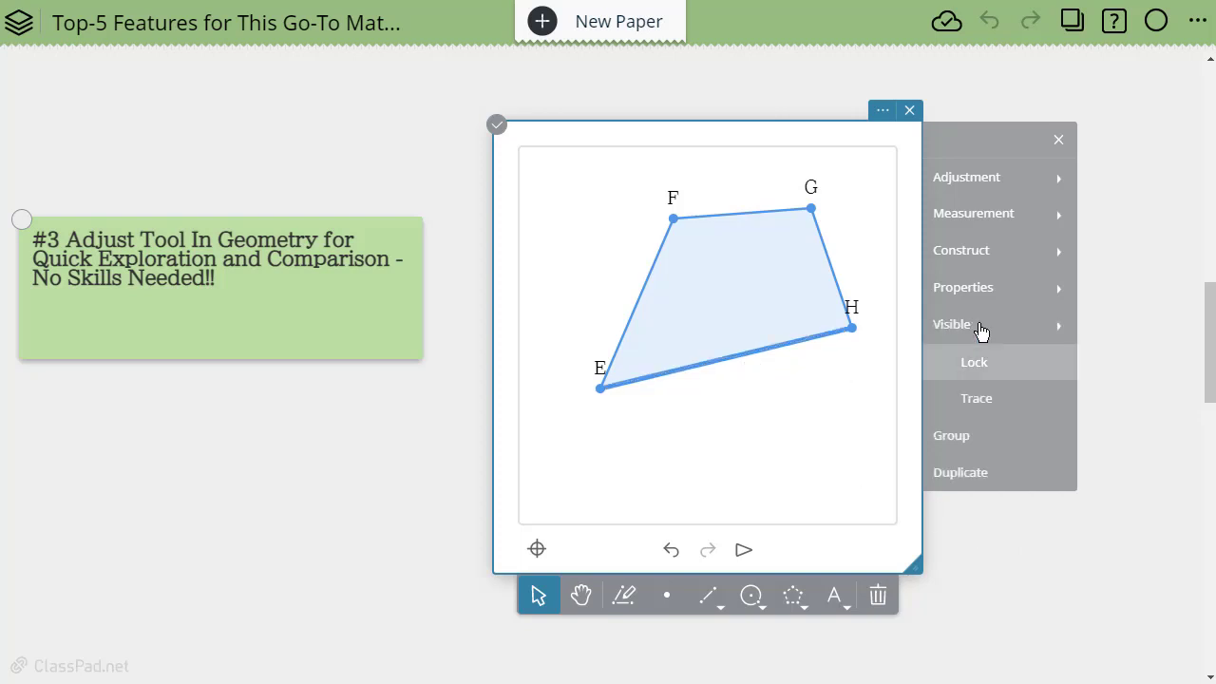
{"action": "left_click", "coordinate": [982, 224]}
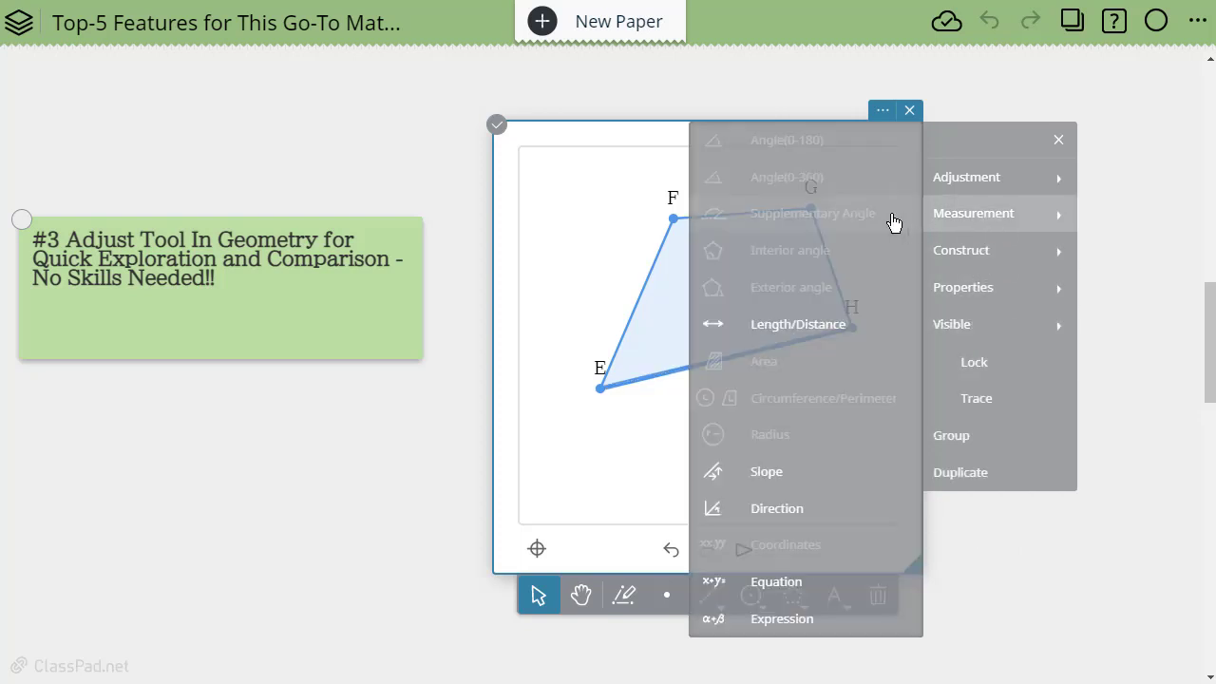
{"action": "left_click", "coordinate": [809, 329]}
{"action": "left_click", "coordinate": [729, 217]}
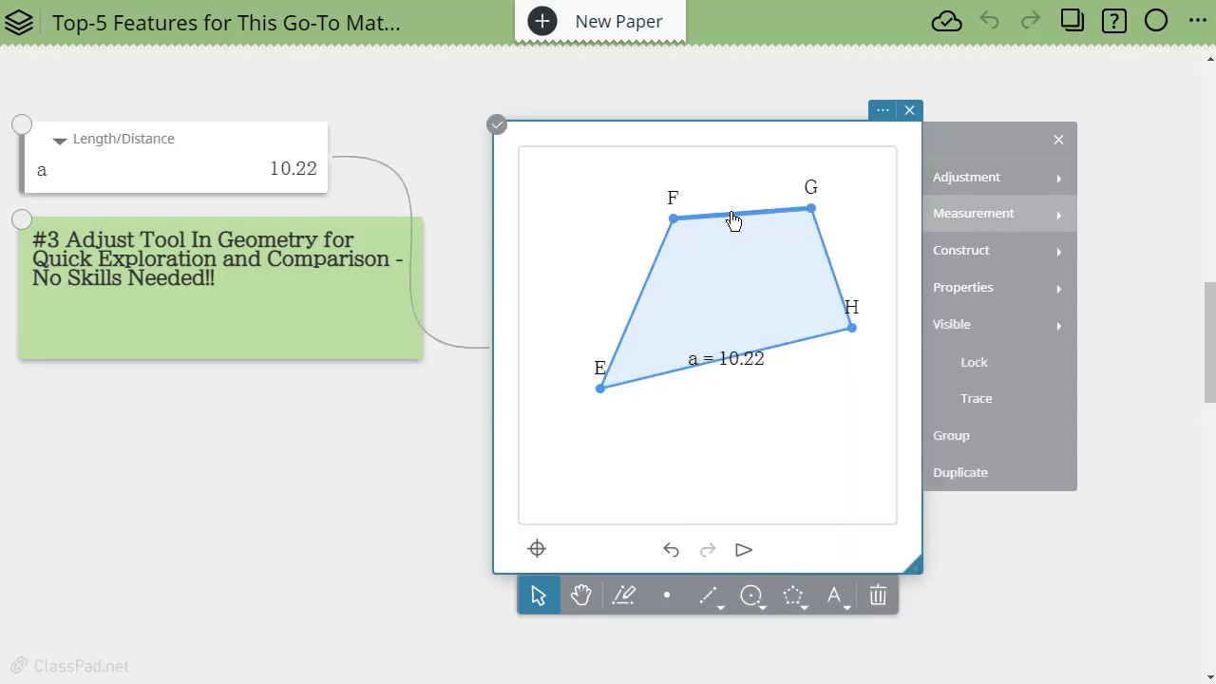
{"action": "left_click", "coordinate": [969, 226]}
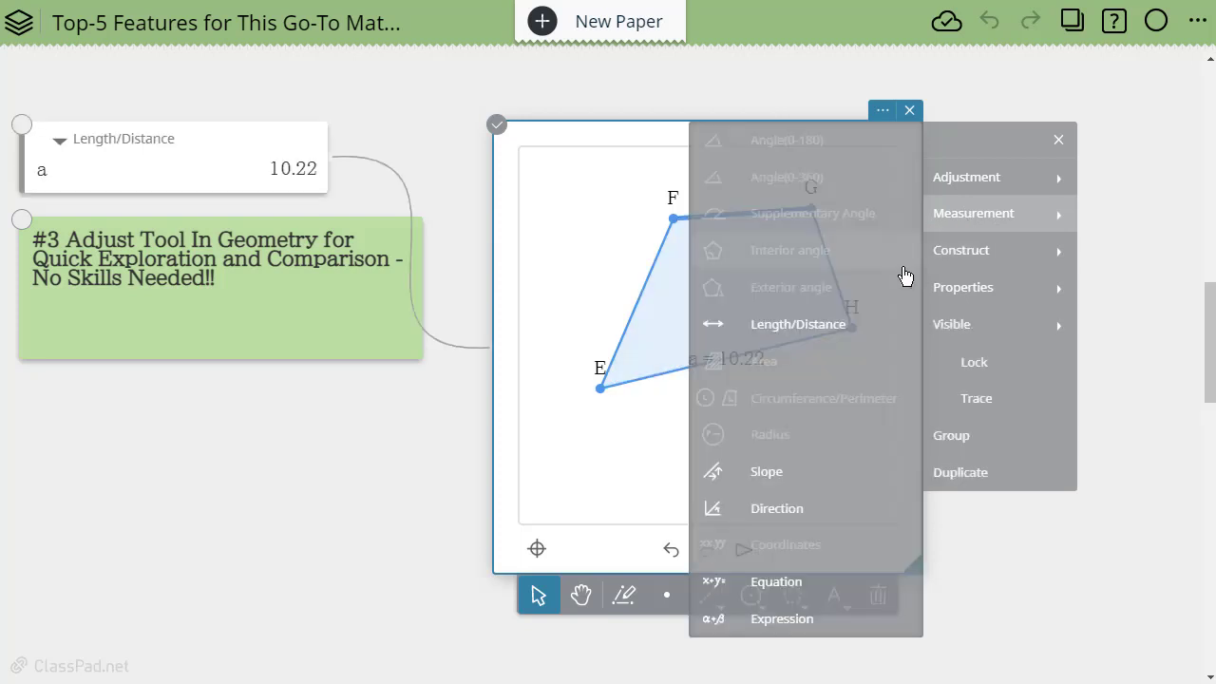
{"action": "left_click", "coordinate": [827, 331]}
{"action": "left_click", "coordinate": [640, 295]}
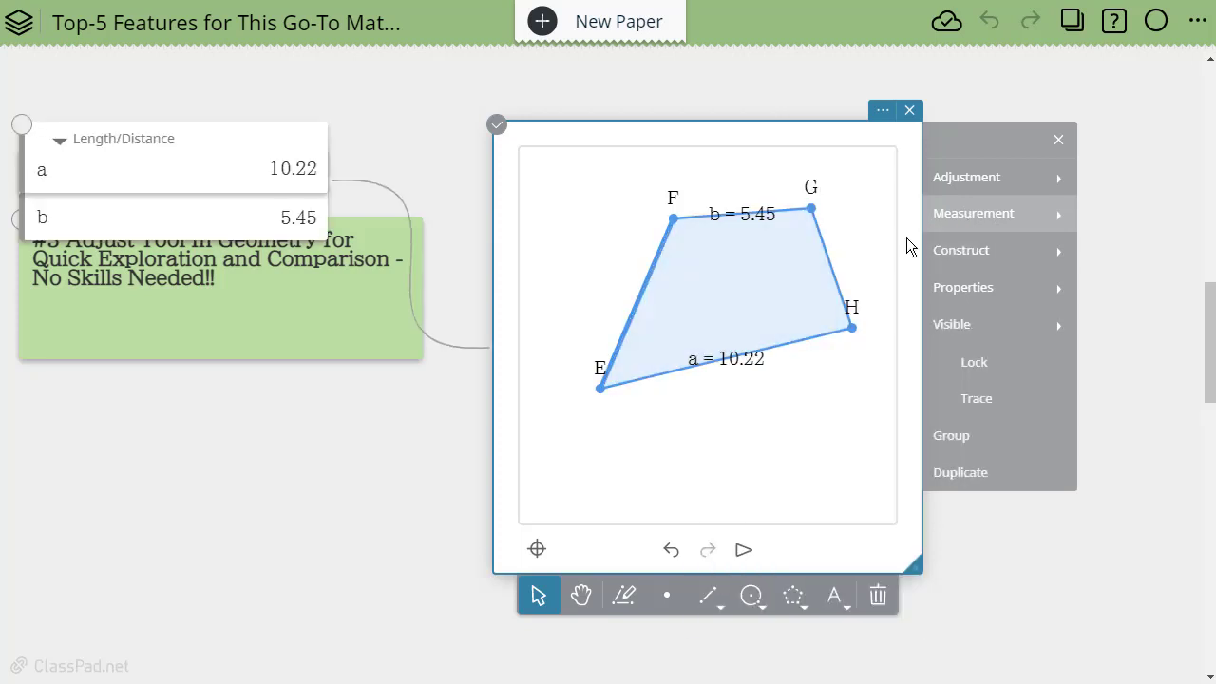
{"action": "left_click", "coordinate": [999, 223]}
{"action": "left_click", "coordinate": [774, 325]}
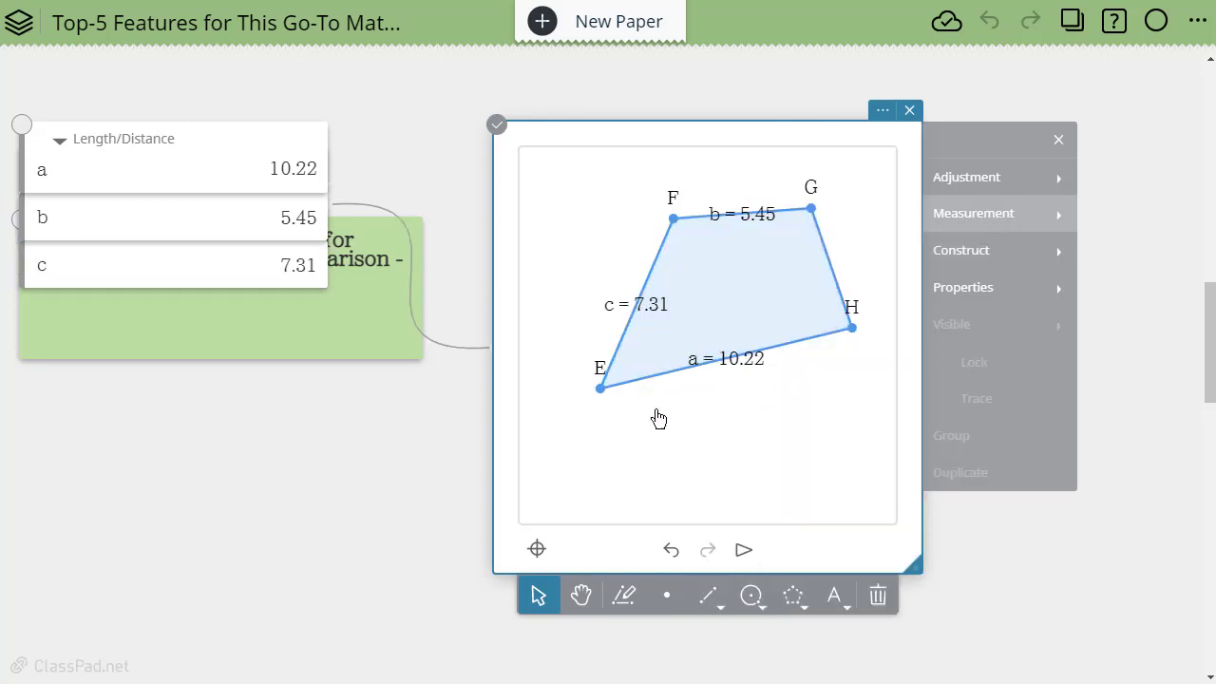
Measure the Angle(0-180) between sides EH and EF at vertex E
{"action": "left_click_drag", "start_coordinate": [622, 366], "coordinate": [625, 369]}
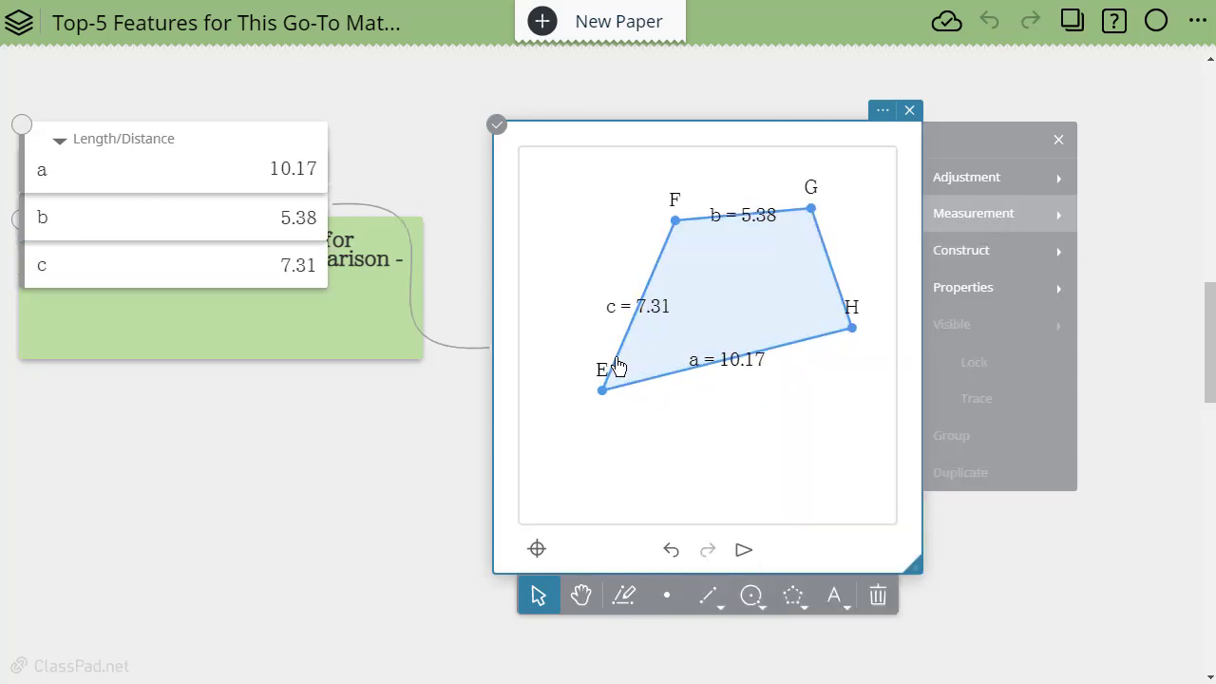
{"action": "left_click", "coordinate": [640, 384]}
{"action": "left_click", "coordinate": [622, 352]}
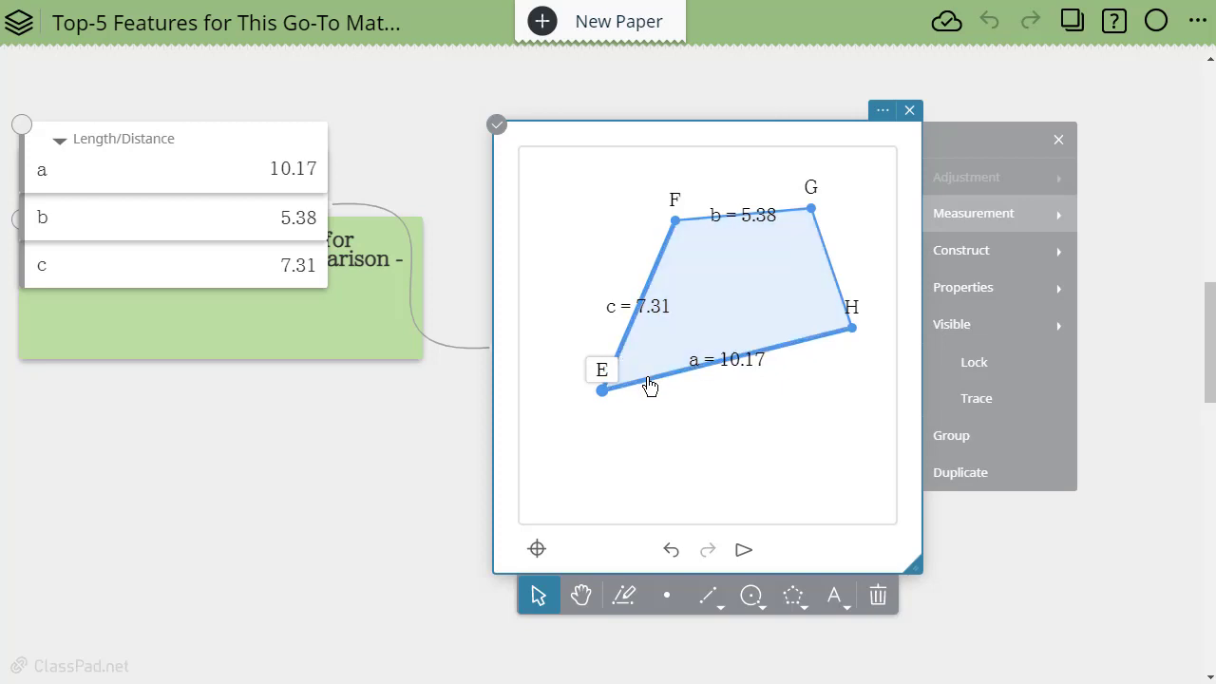
{"action": "left_click", "coordinate": [1020, 225]}
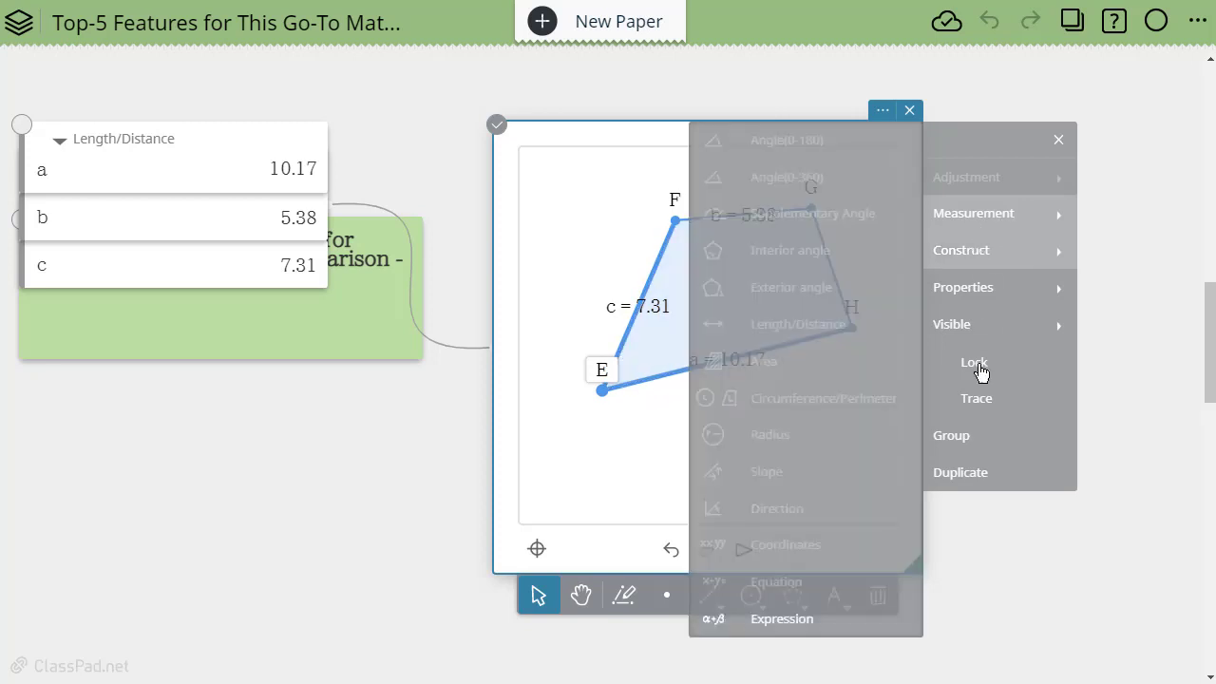
{"action": "left_click", "coordinate": [640, 379]}
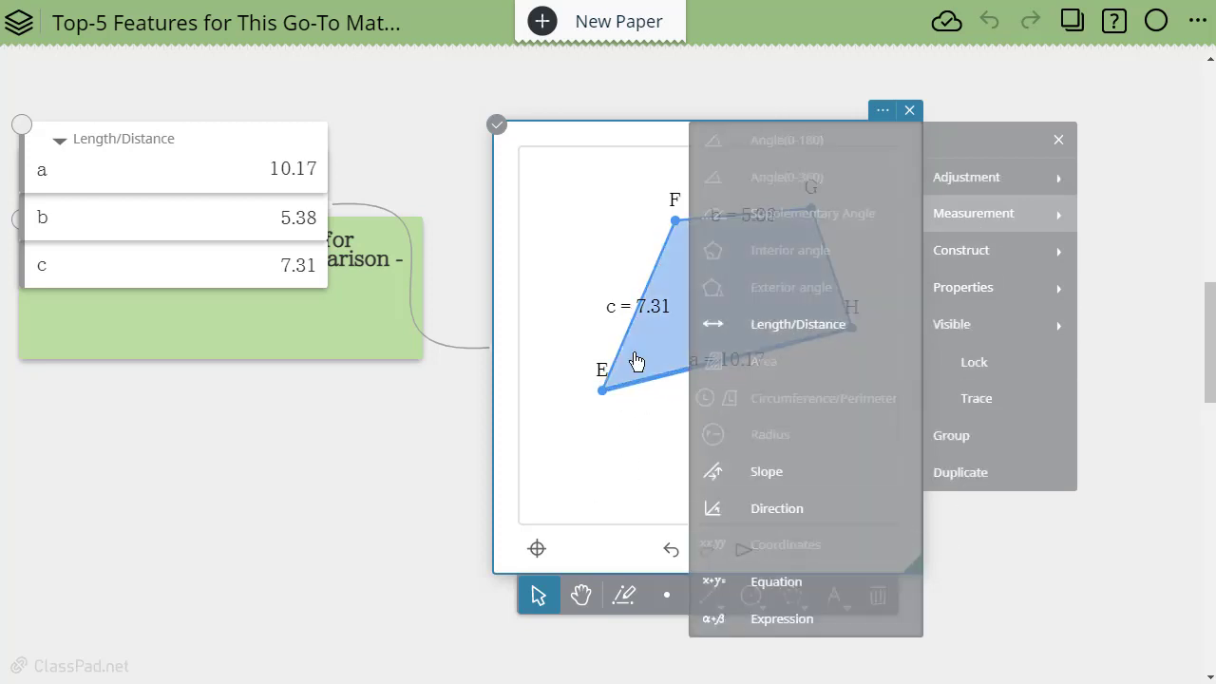
{"action": "left_click", "coordinate": [627, 348]}
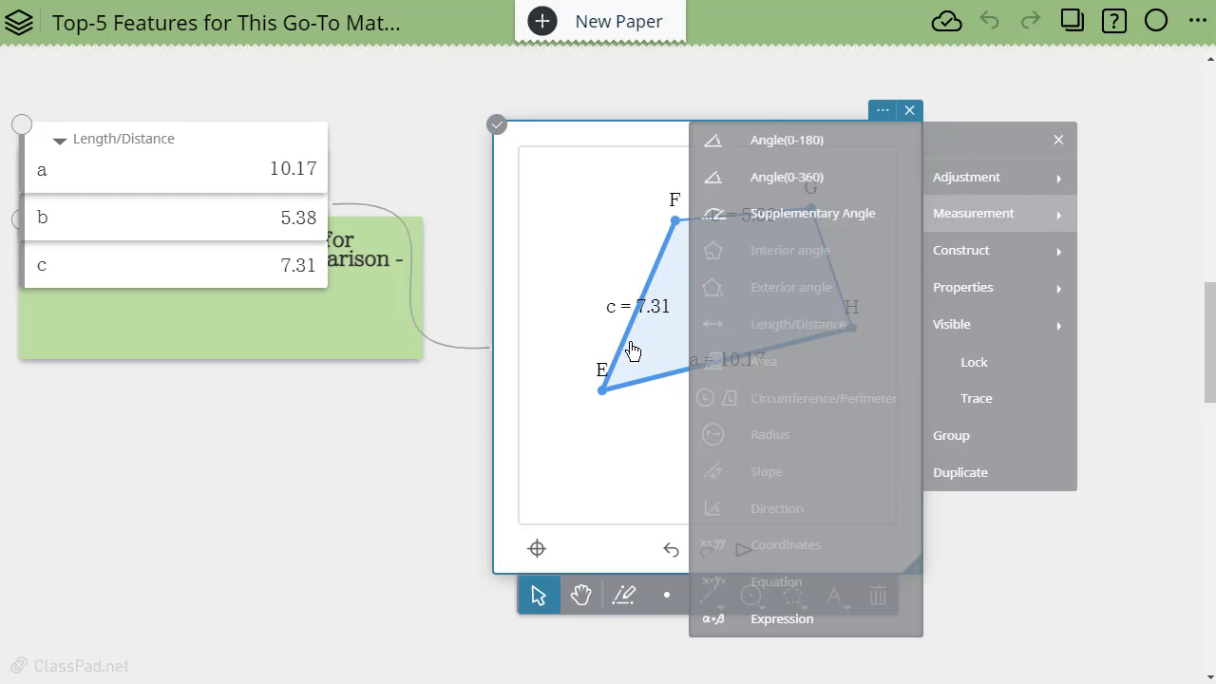
{"action": "left_click", "coordinate": [808, 142]}
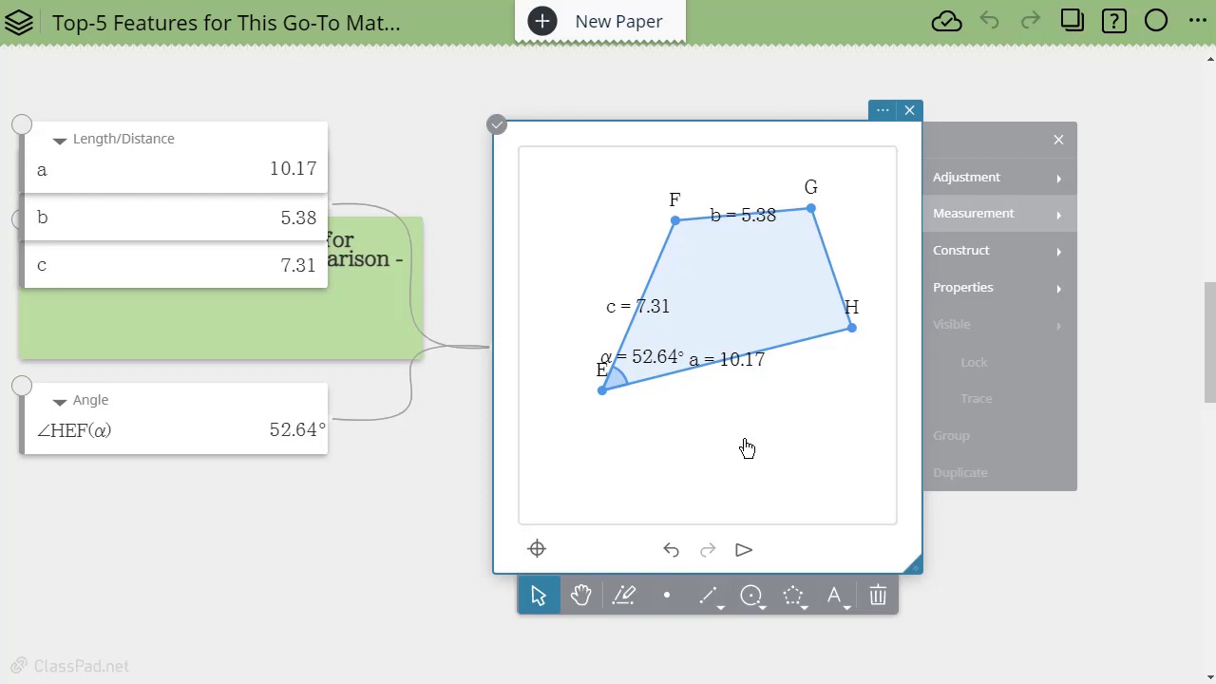
Move the stack of Length/Distance notes off the green #3 note to below the Angle note
{"action": "left_click", "coordinate": [372, 316]}
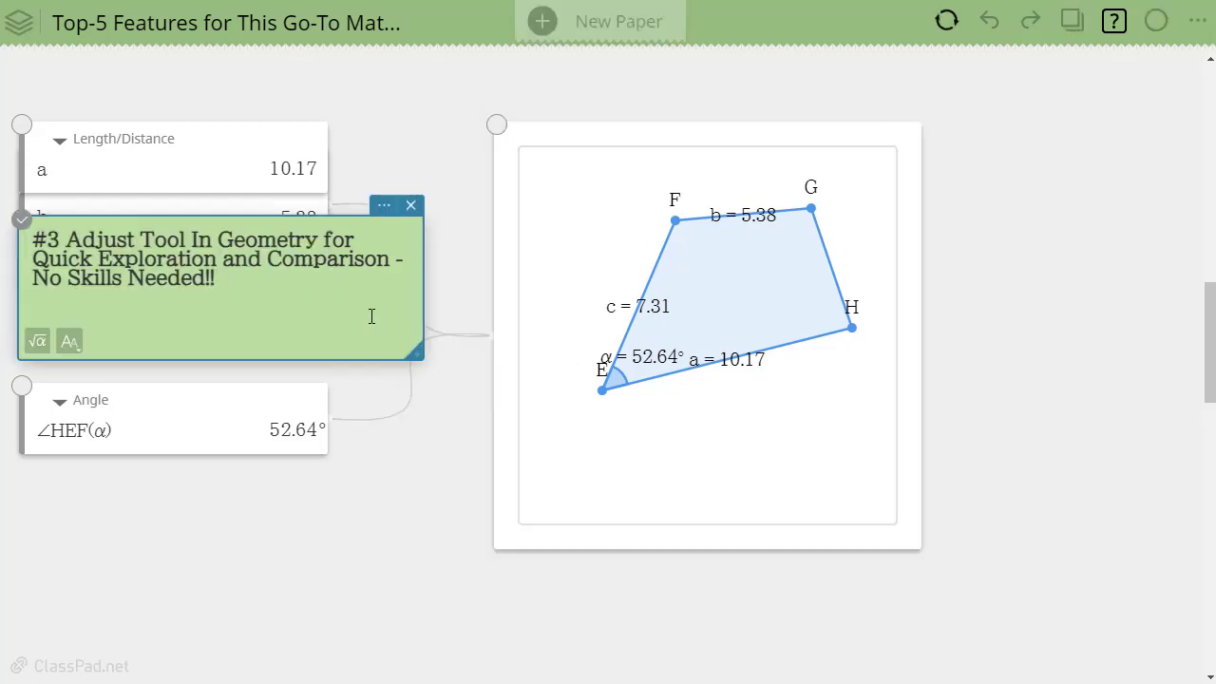
{"action": "left_click", "coordinate": [740, 285]}
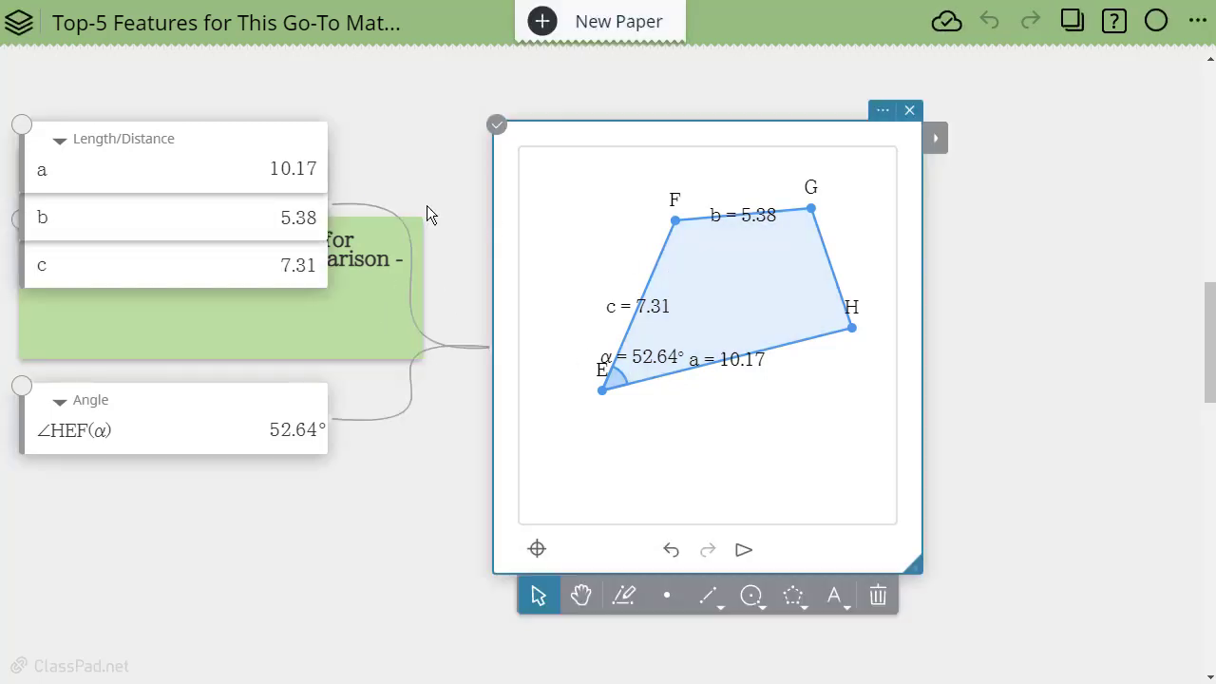
{"action": "left_click_drag", "start_coordinate": [270, 133], "coordinate": [272, 497]}
Adjust the whole quadrilateral EFGH into a Regular Polygon
{"action": "left_click", "coordinate": [748, 277]}
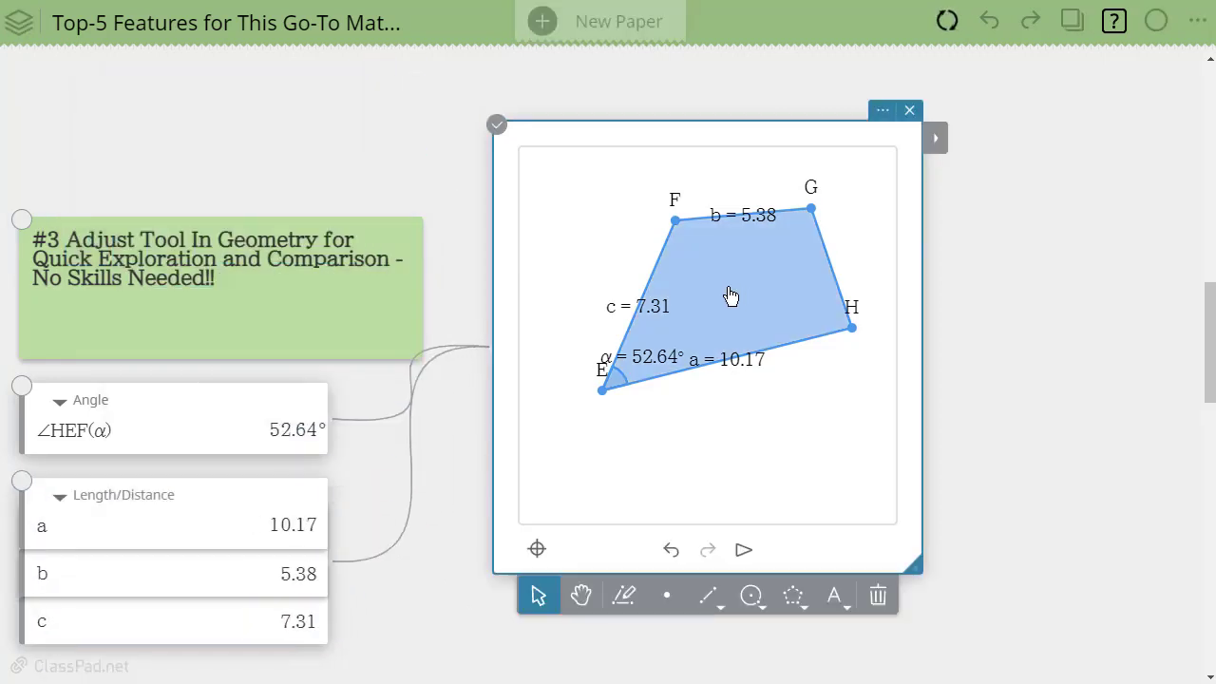
{"action": "left_click", "coordinate": [935, 140]}
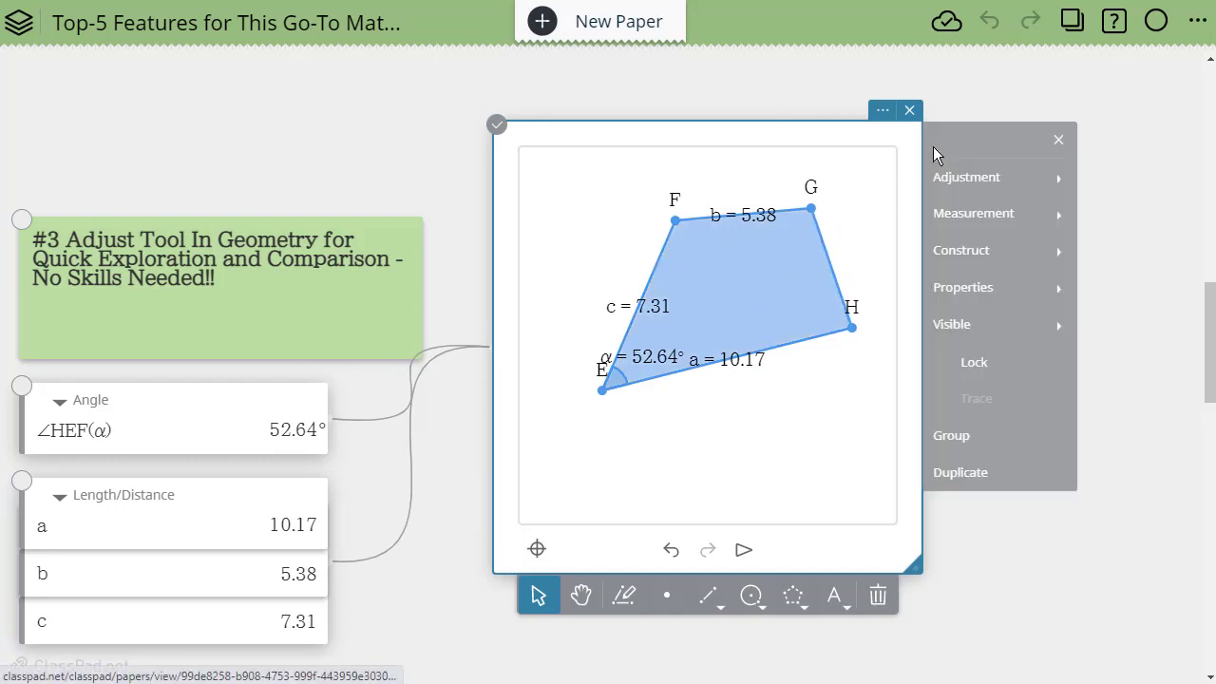
{"action": "left_click", "coordinate": [957, 181]}
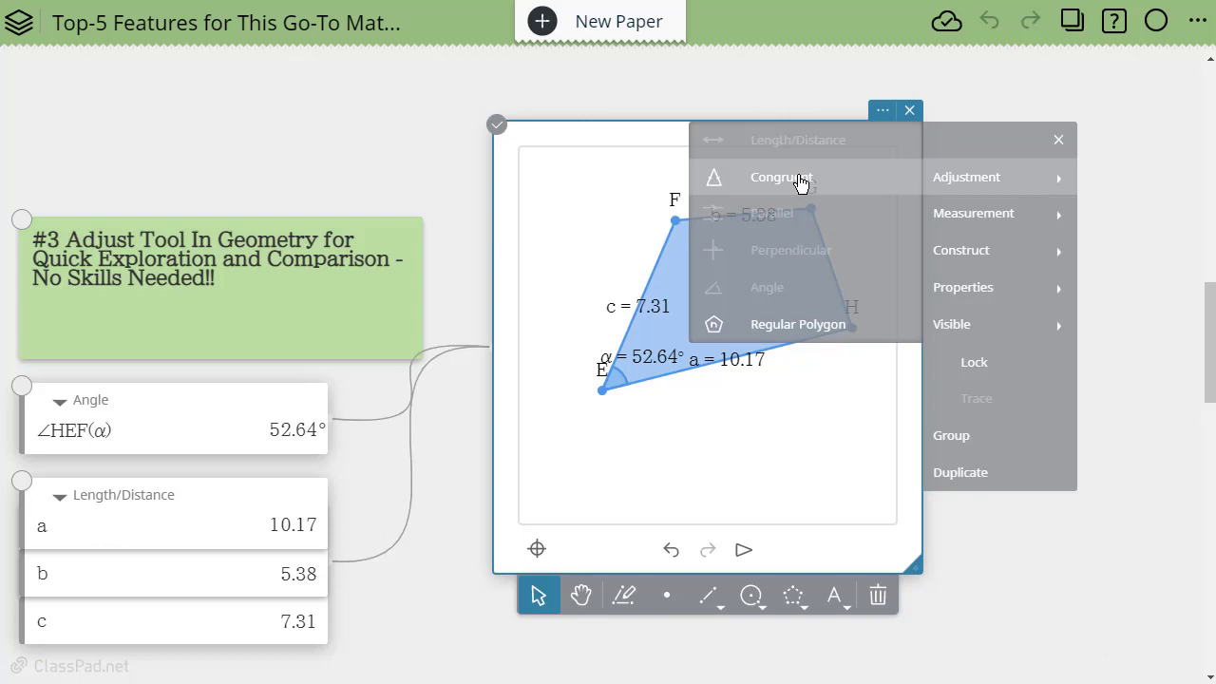
{"action": "left_click", "coordinate": [817, 327]}
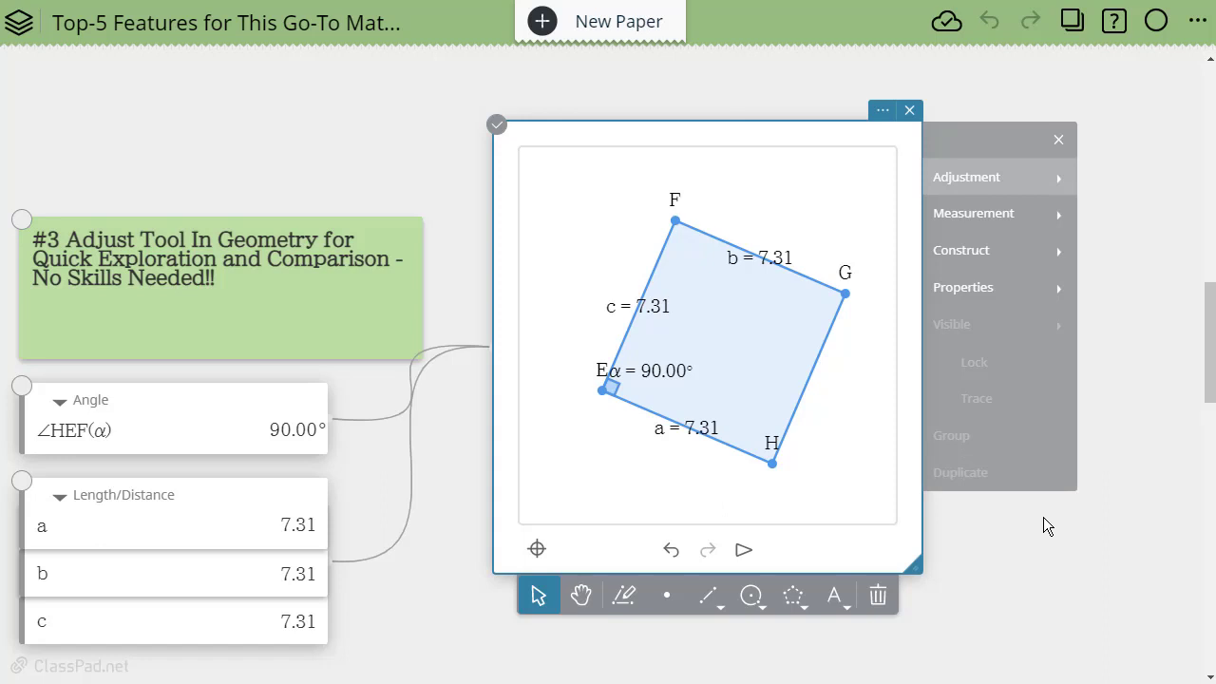
Enlarge the circle below the green #4 note to a diameter of about 6.07 by moving one diameter endpoint
{"action": "scroll", "coordinate": [1043, 516], "scroll_direction": "down", "scroll_amount": 5}
{"action": "scroll", "coordinate": [1052, 508], "scroll_direction": "down", "scroll_amount": 2}
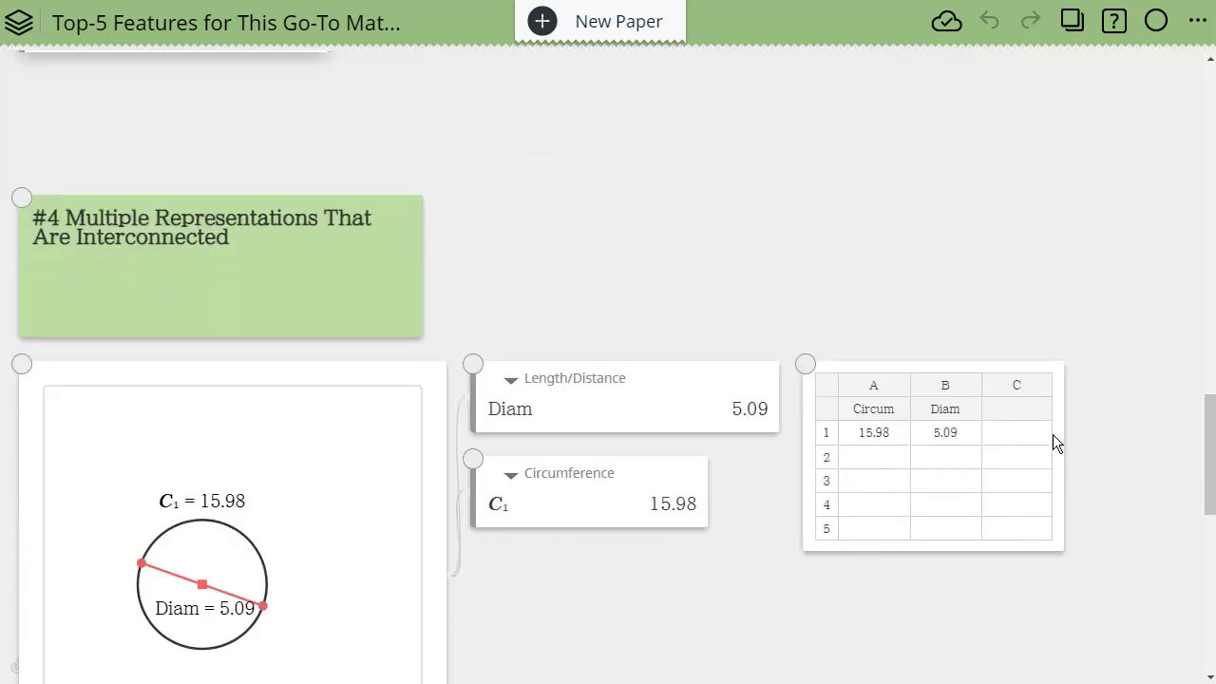
{"action": "scroll", "coordinate": [1047, 466], "scroll_direction": "up", "scroll_amount": 2}
{"action": "scroll", "coordinate": [1058, 469], "scroll_direction": "down", "scroll_amount": 1}
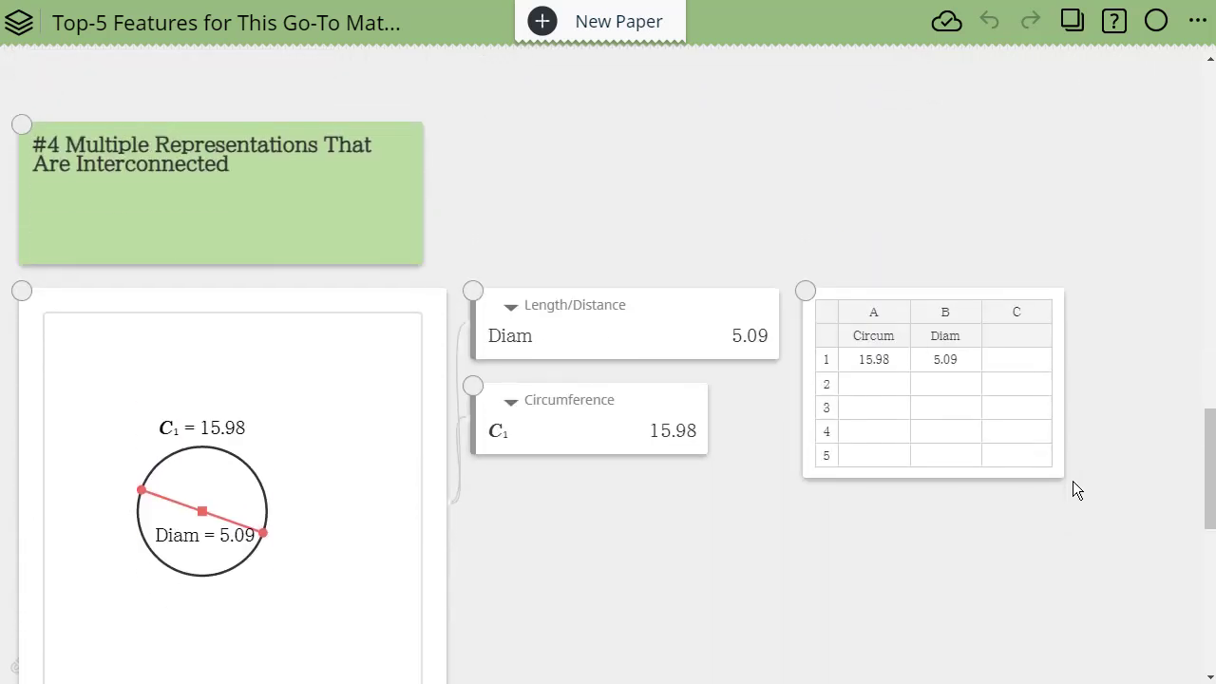
{"action": "scroll", "coordinate": [1073, 483], "scroll_direction": "down", "scroll_amount": 1}
{"action": "scroll", "coordinate": [1073, 483], "scroll_direction": "up", "scroll_amount": 1}
{"action": "scroll", "coordinate": [495, 540], "scroll_direction": "down", "scroll_amount": 2}
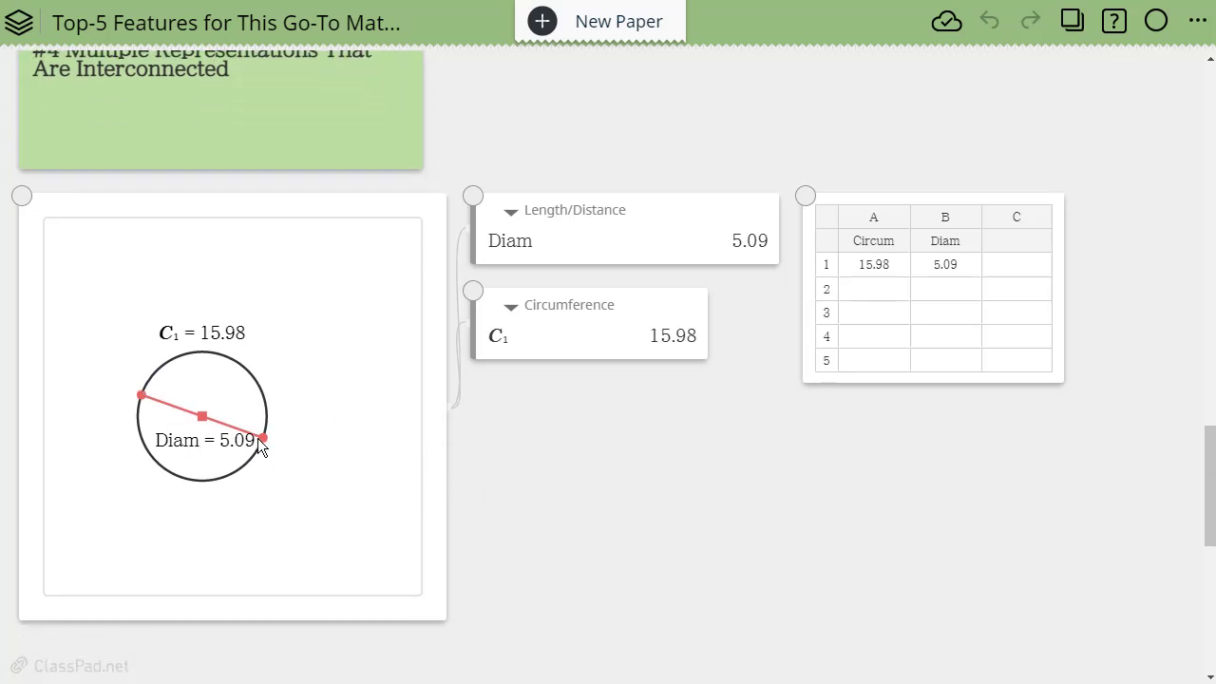
{"action": "left_click", "coordinate": [261, 440]}
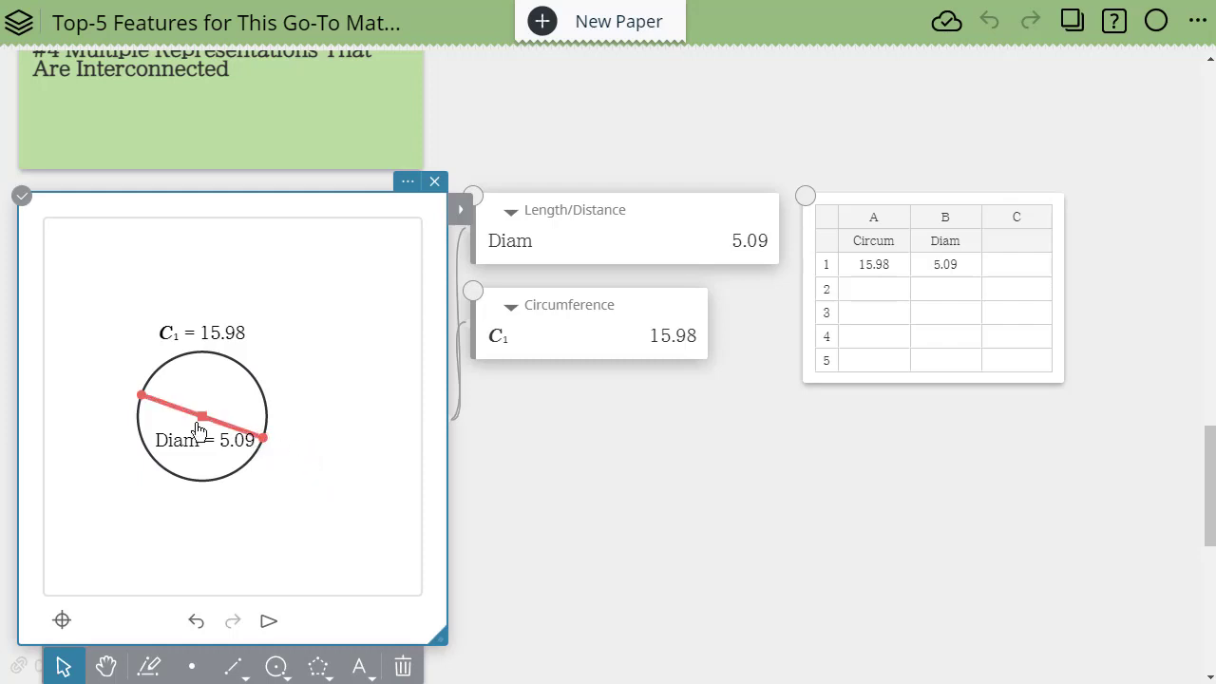
{"action": "left_click_drag", "start_coordinate": [141, 394], "coordinate": [129, 463]}
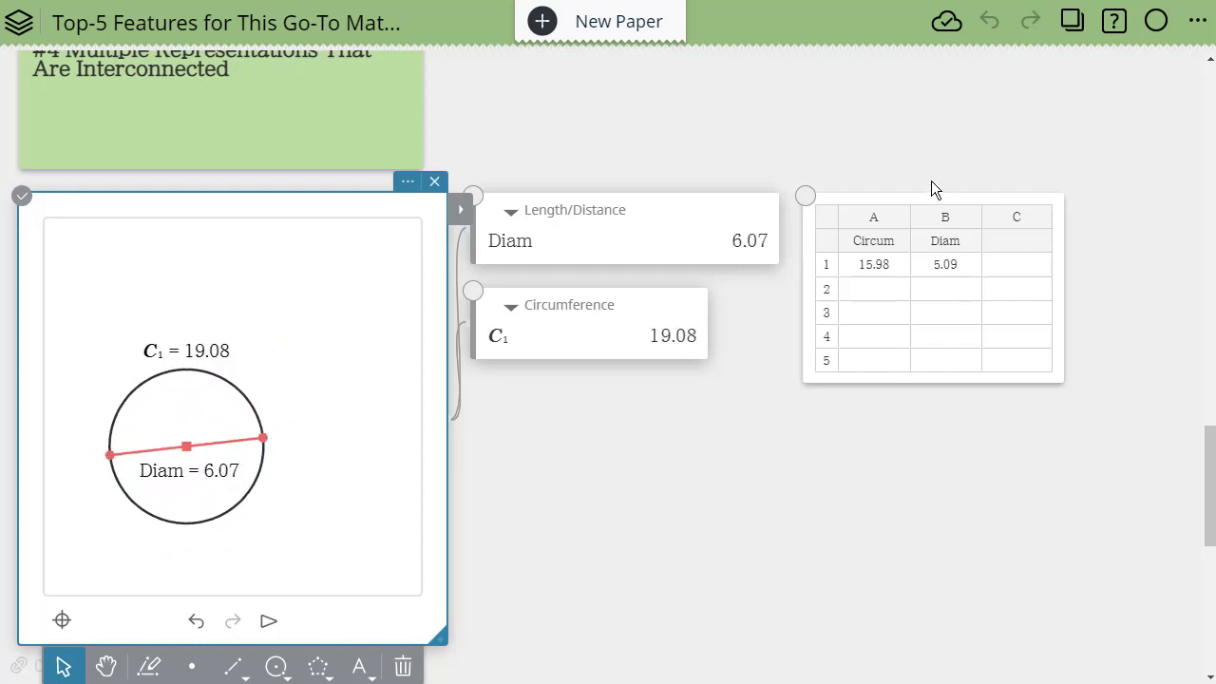
Fill row 2 of the table with Circum 19.08 and Diam 6.07
{"action": "left_click", "coordinate": [874, 289]}
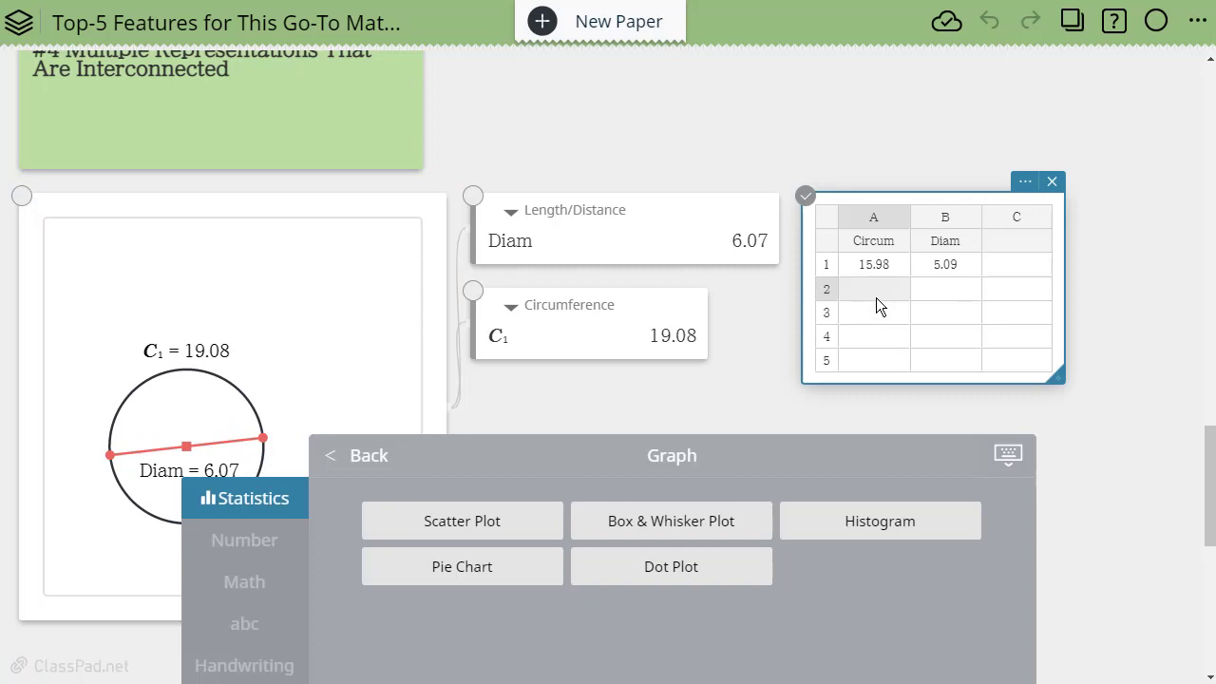
{"action": "type", "text": "19.08"}
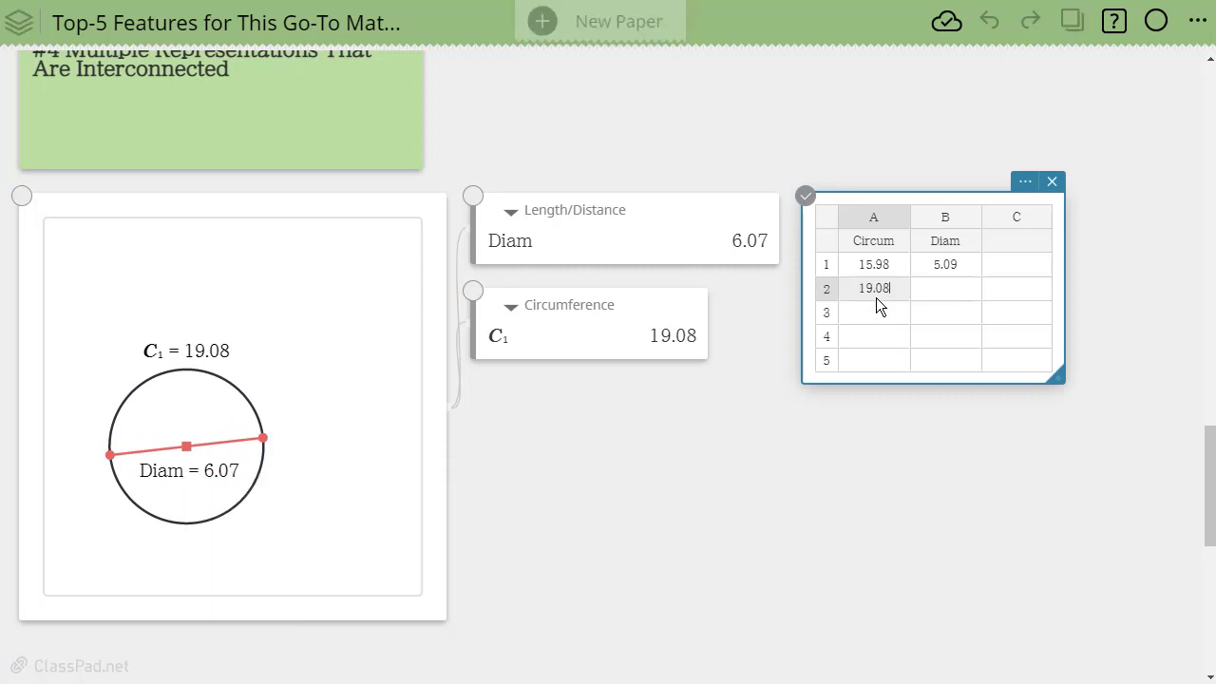
{"action": "left_click", "coordinate": [946, 291]}
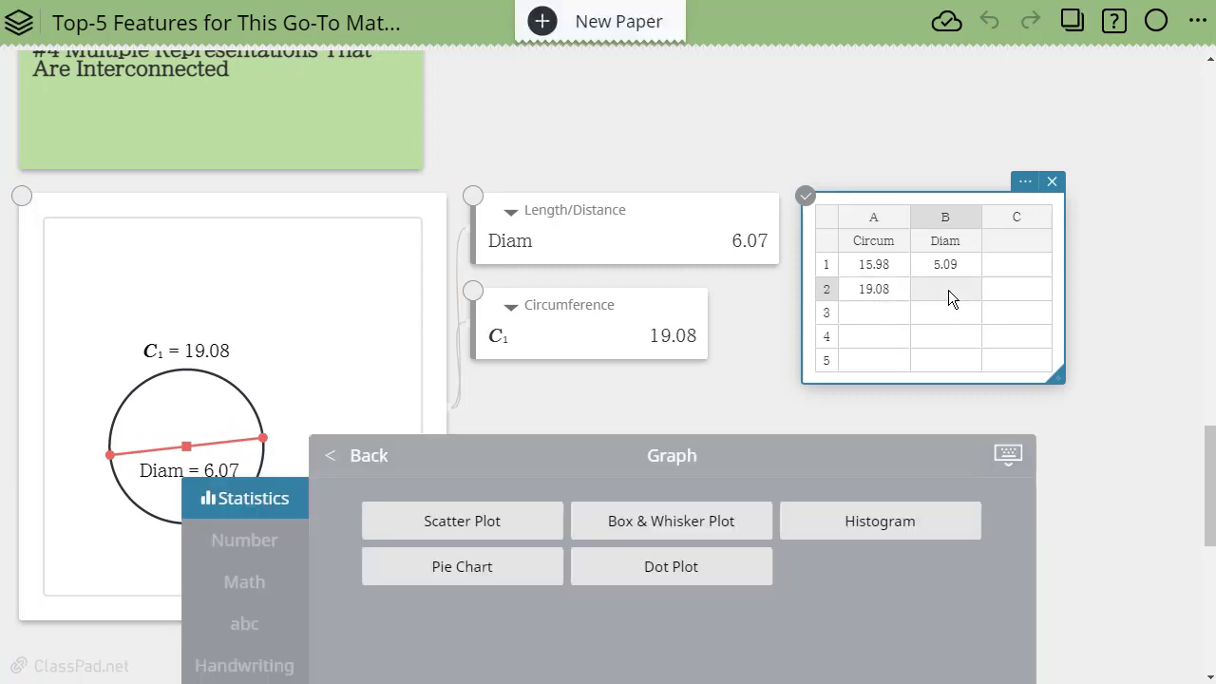
{"action": "type", "text": "6.07"}
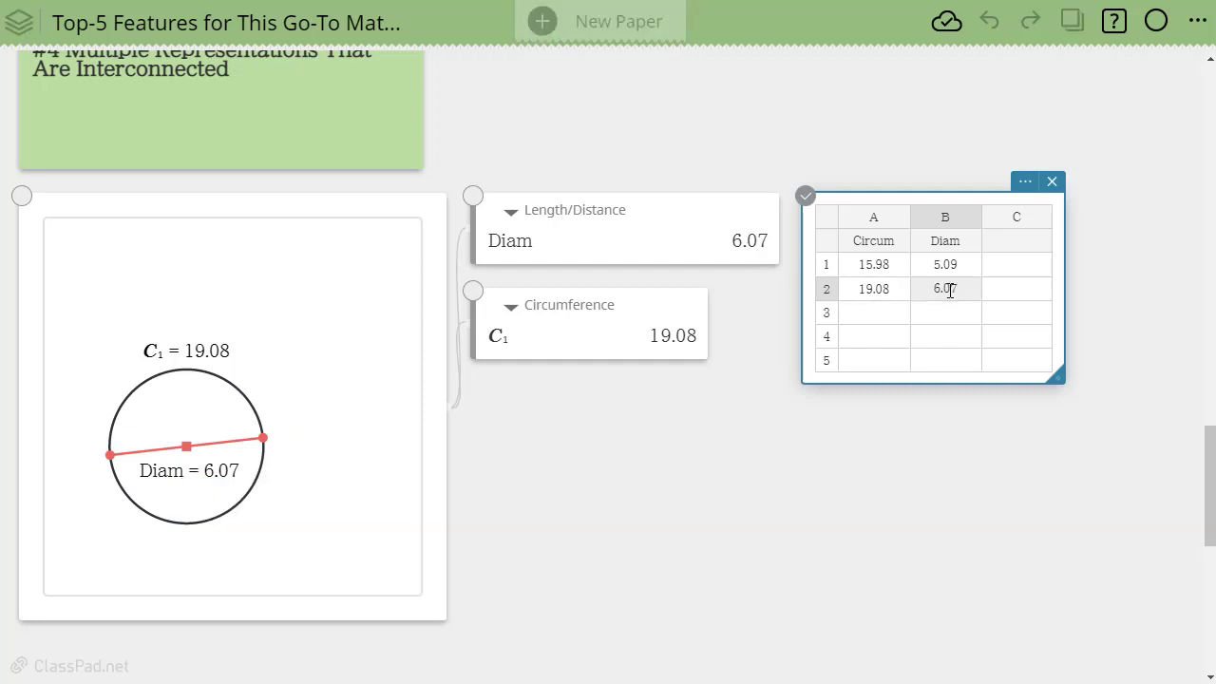
{"action": "left_click", "coordinate": [746, 428]}
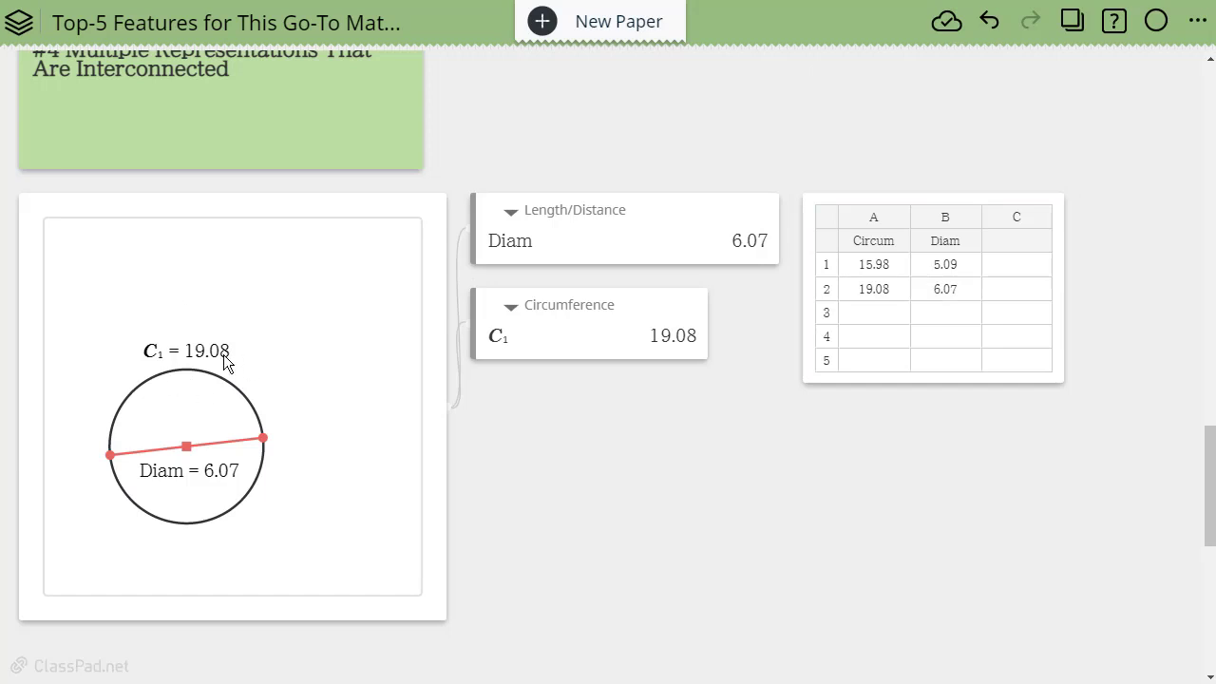
Enlarge the circle to a diameter of about 8.18 and fill table row 3 with Circum 25.69 and Diam 8.18
{"action": "left_click_drag", "start_coordinate": [108, 454], "coordinate": [105, 322]}
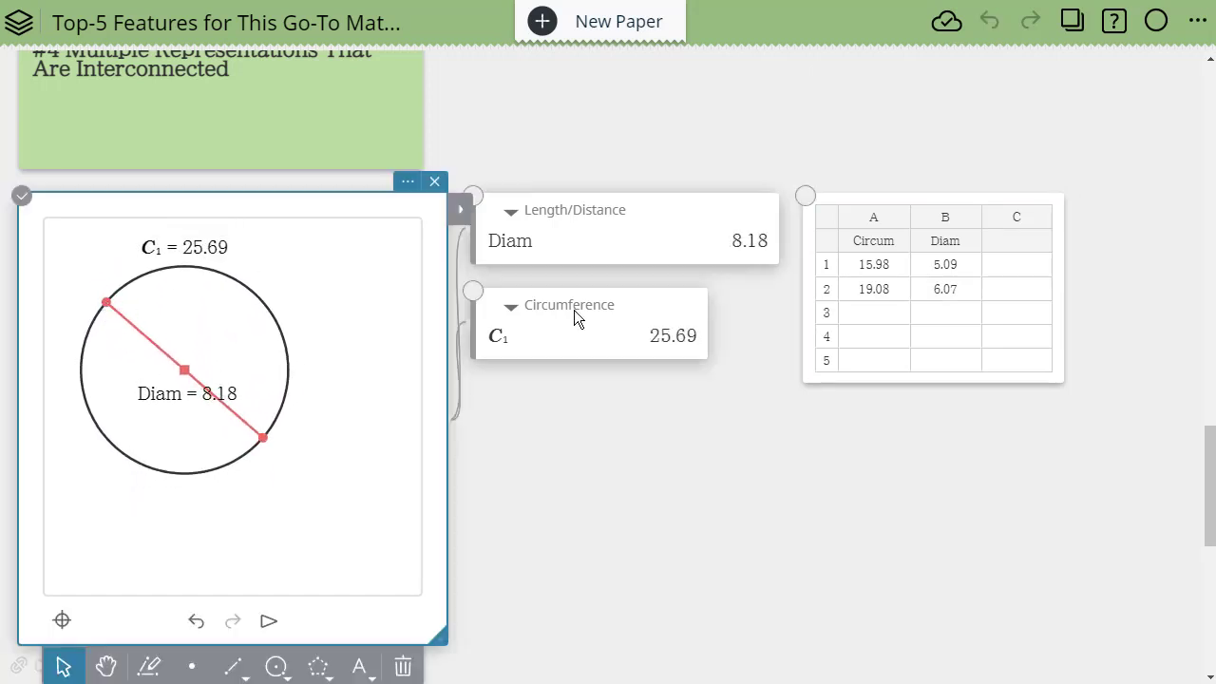
{"action": "left_click", "coordinate": [877, 316]}
{"action": "left_click", "coordinate": [877, 316]}
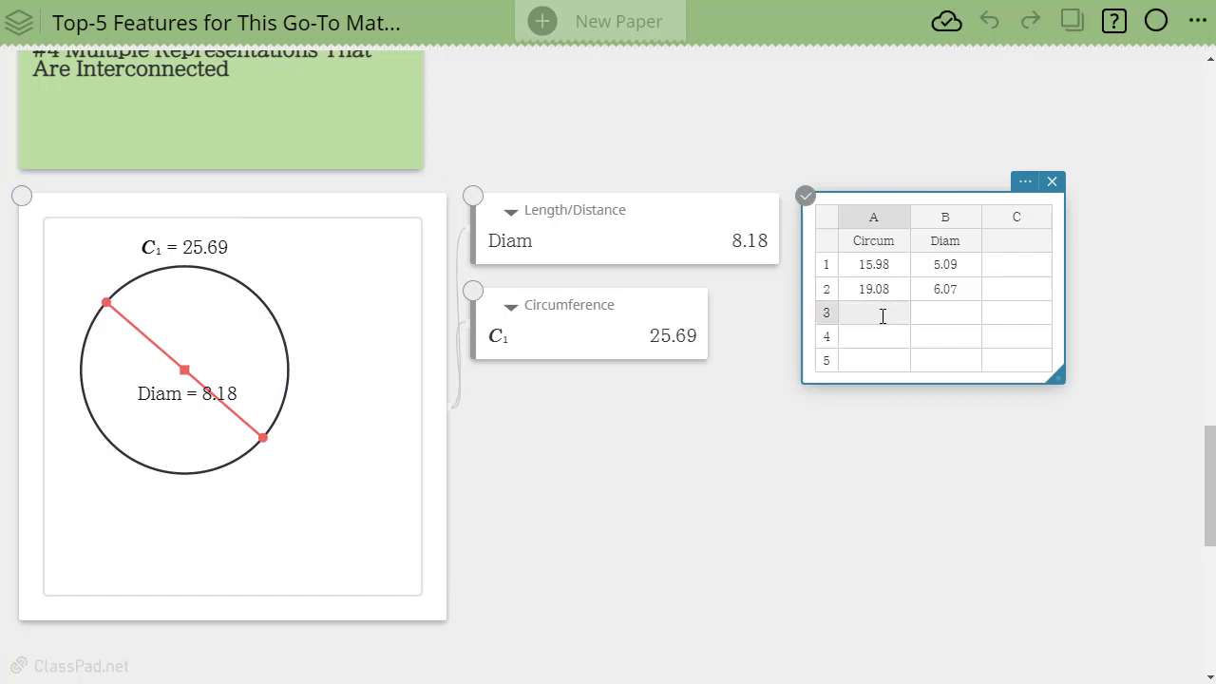
{"action": "type", "text": "25.69"}
{"action": "left_click", "coordinate": [942, 312]}
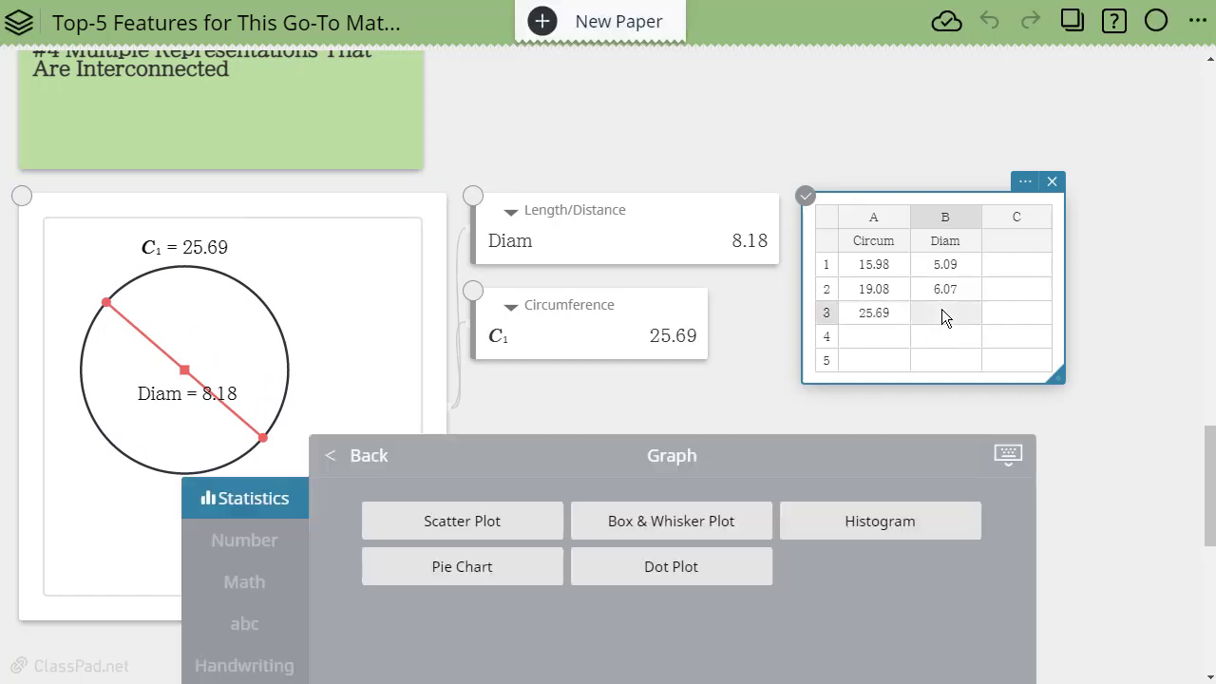
{"action": "left_click", "coordinate": [860, 338]}
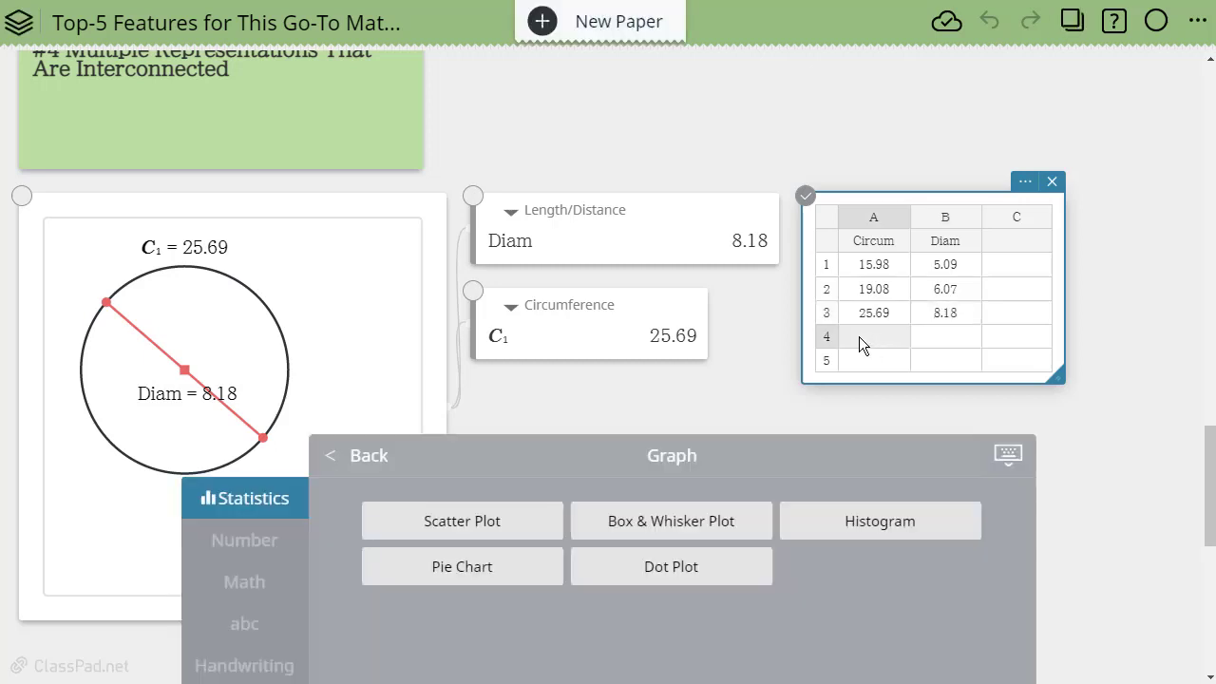
Shrink the circle to a diameter of about 2.84 and fill table row 4 with Circum 8.92 and Diam 2.84
{"action": "left_click", "coordinate": [105, 302]}
{"action": "left_click_drag", "start_coordinate": [106, 302], "coordinate": [236, 379]}
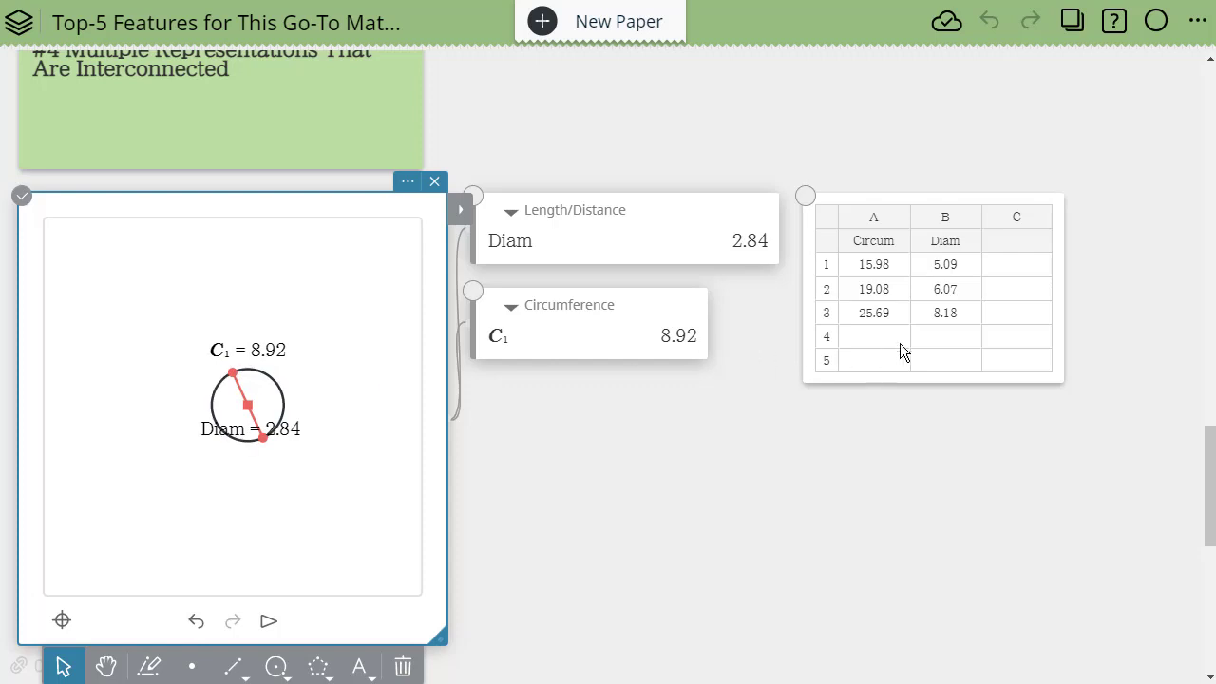
{"action": "left_click", "coordinate": [875, 341]}
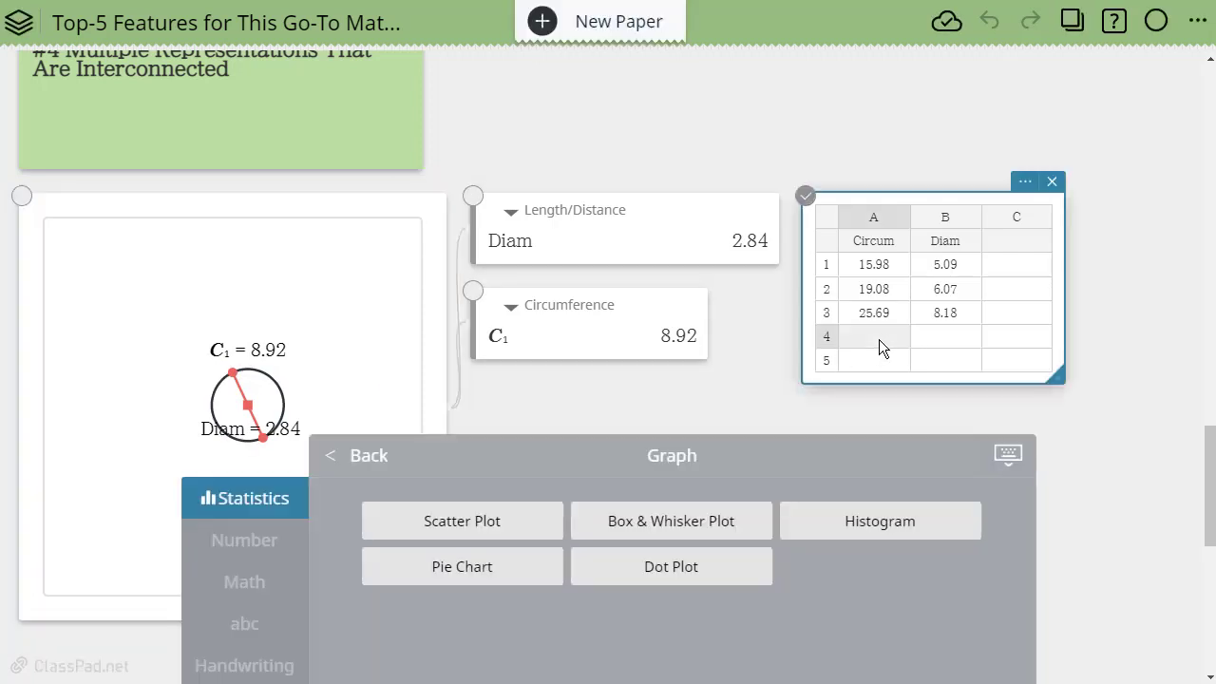
{"action": "type", "text": "8.92"}
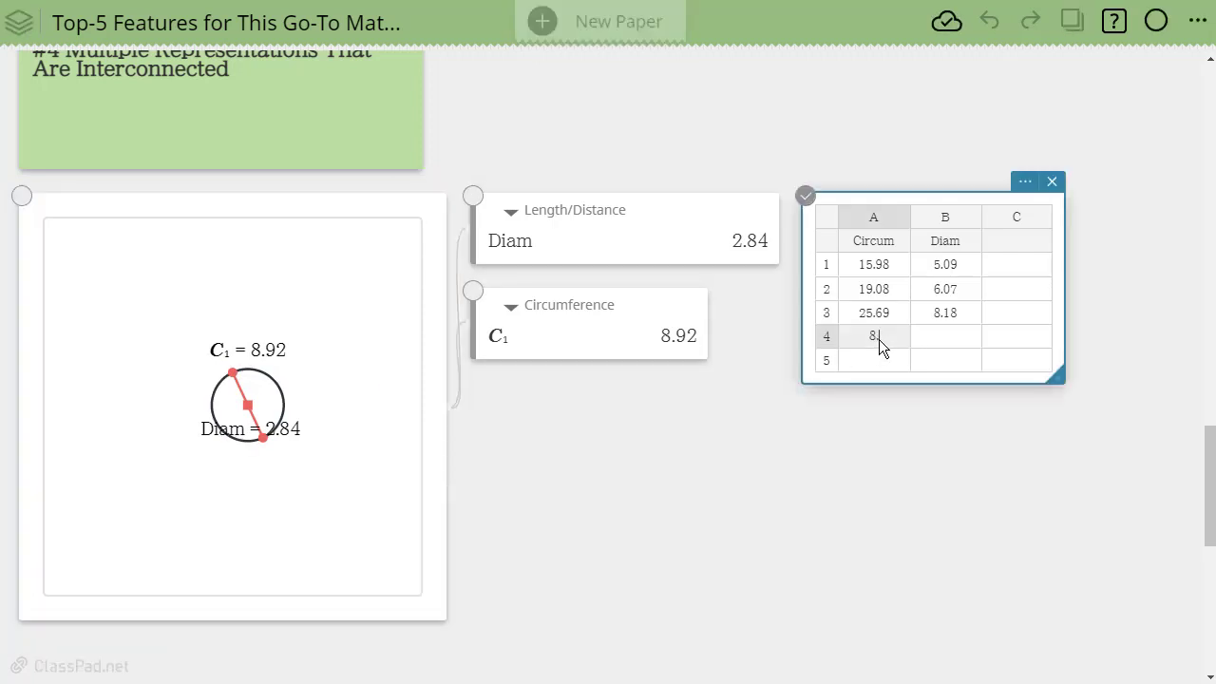
{"action": "left_click", "coordinate": [935, 340]}
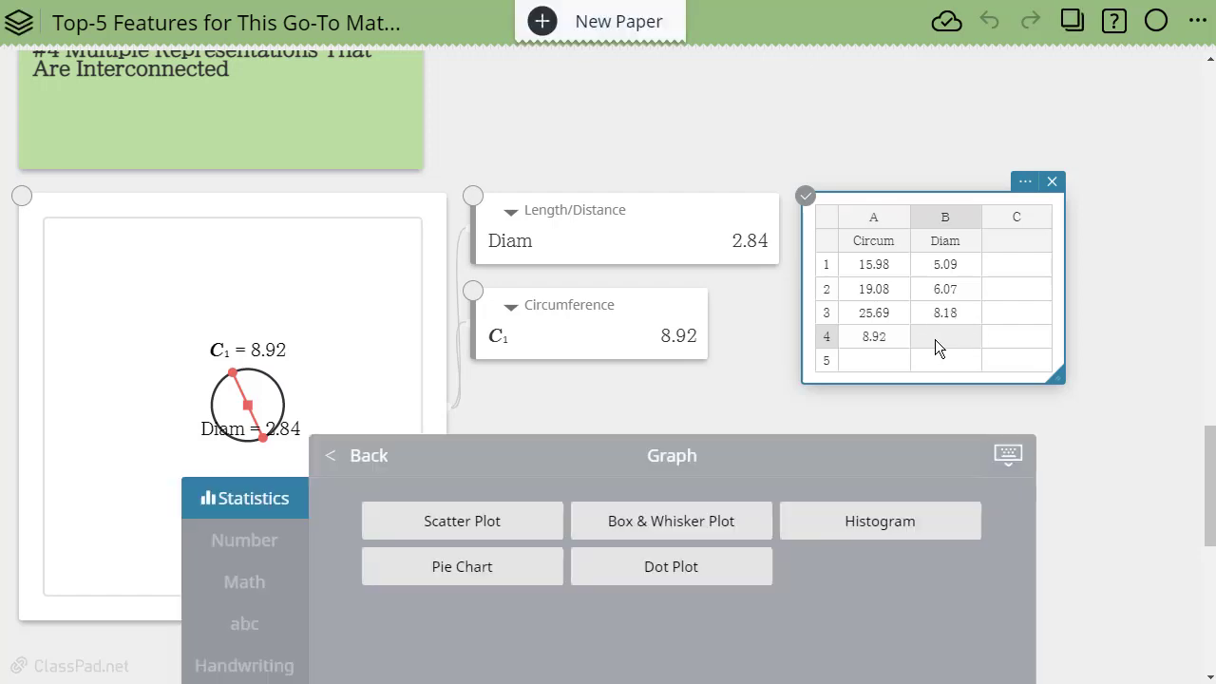
{"action": "type", "text": "2"}
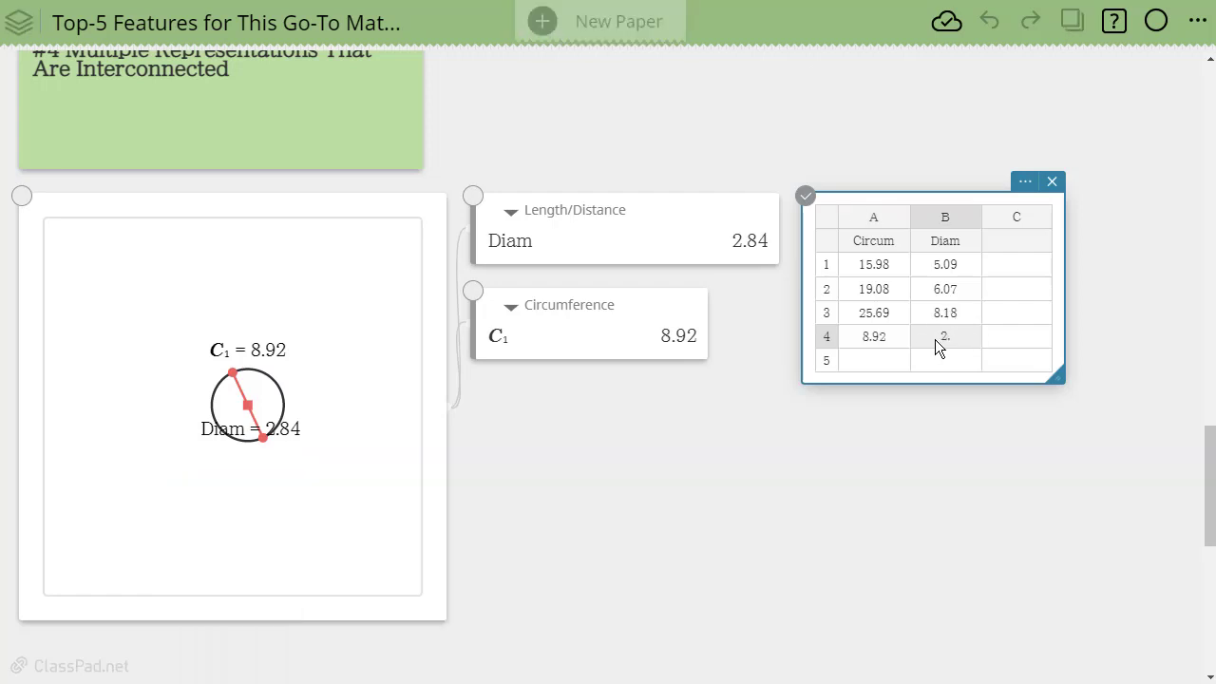
{"action": "type", "text": ".84"}
{"action": "left_click", "coordinate": [978, 522]}
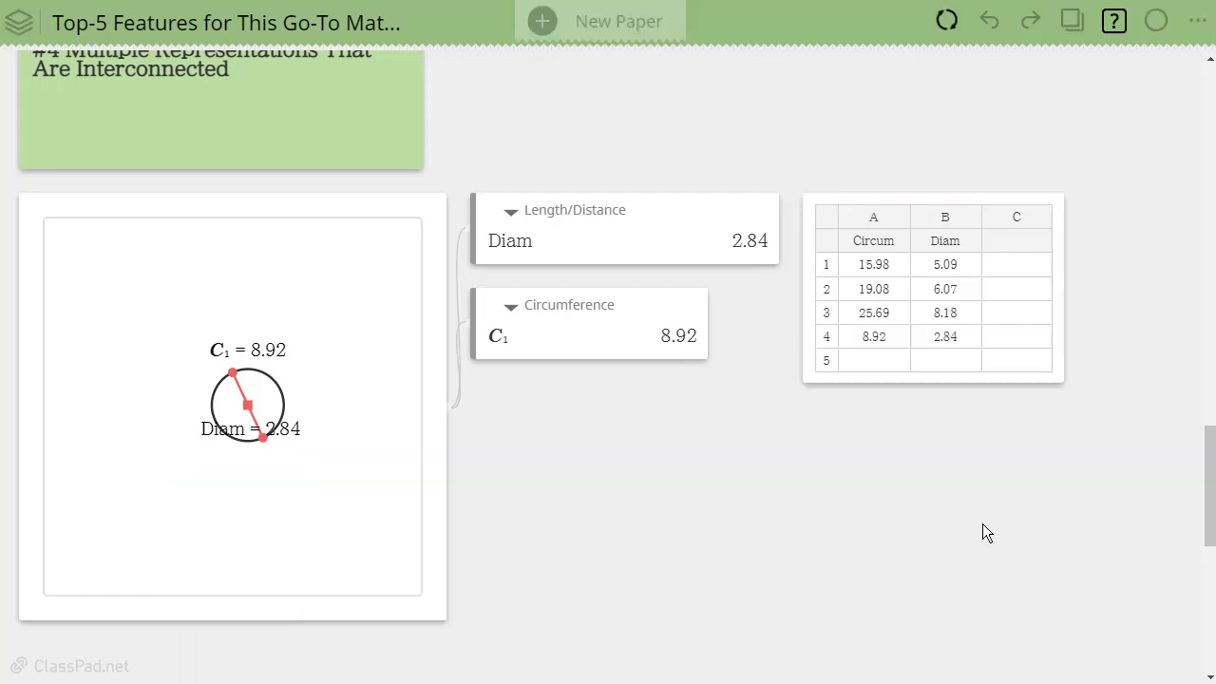
Create a scatter plot from the table's Circum and Diam columns
{"action": "left_click", "coordinate": [872, 217]}
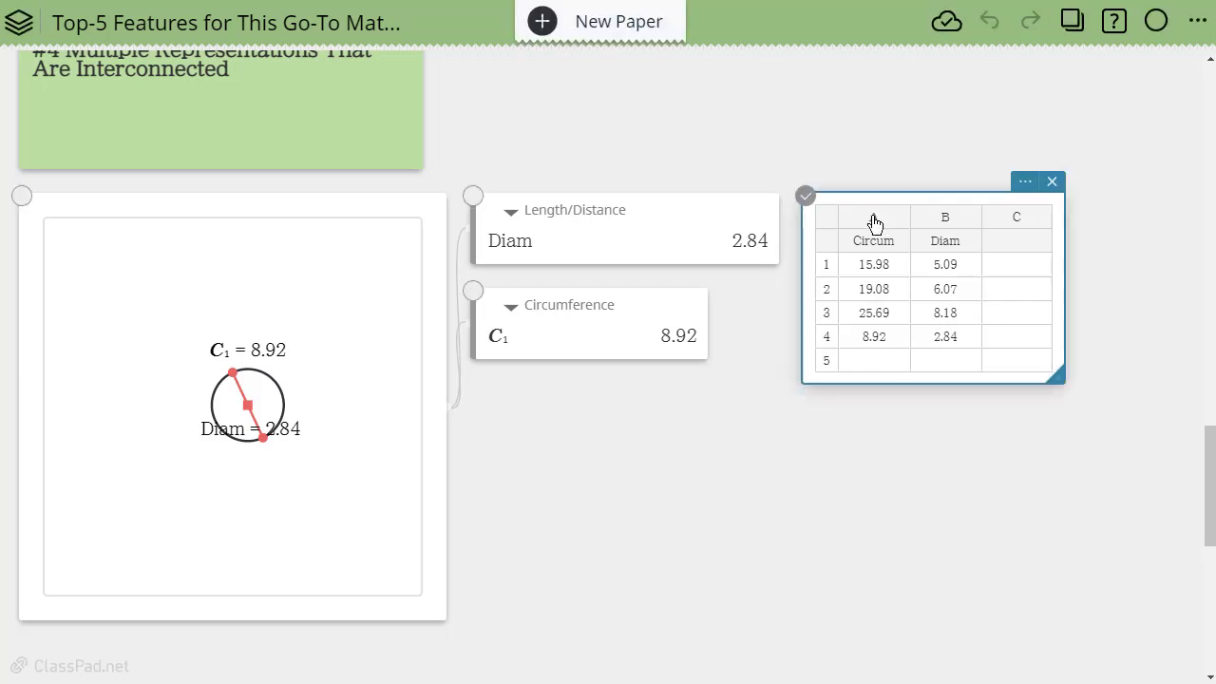
{"action": "left_click", "coordinate": [871, 218]}
{"action": "left_click", "coordinate": [936, 220]}
{"action": "left_click", "coordinate": [872, 219]}
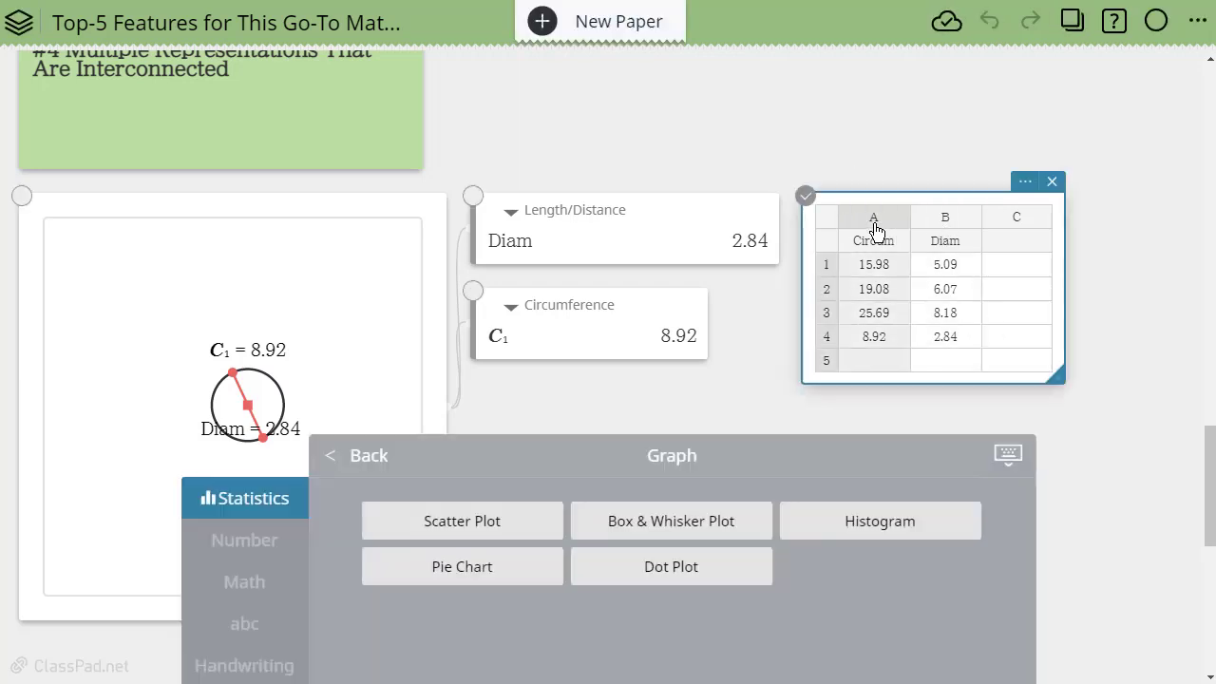
{"action": "left_click", "coordinate": [931, 222], "text": "shift"}
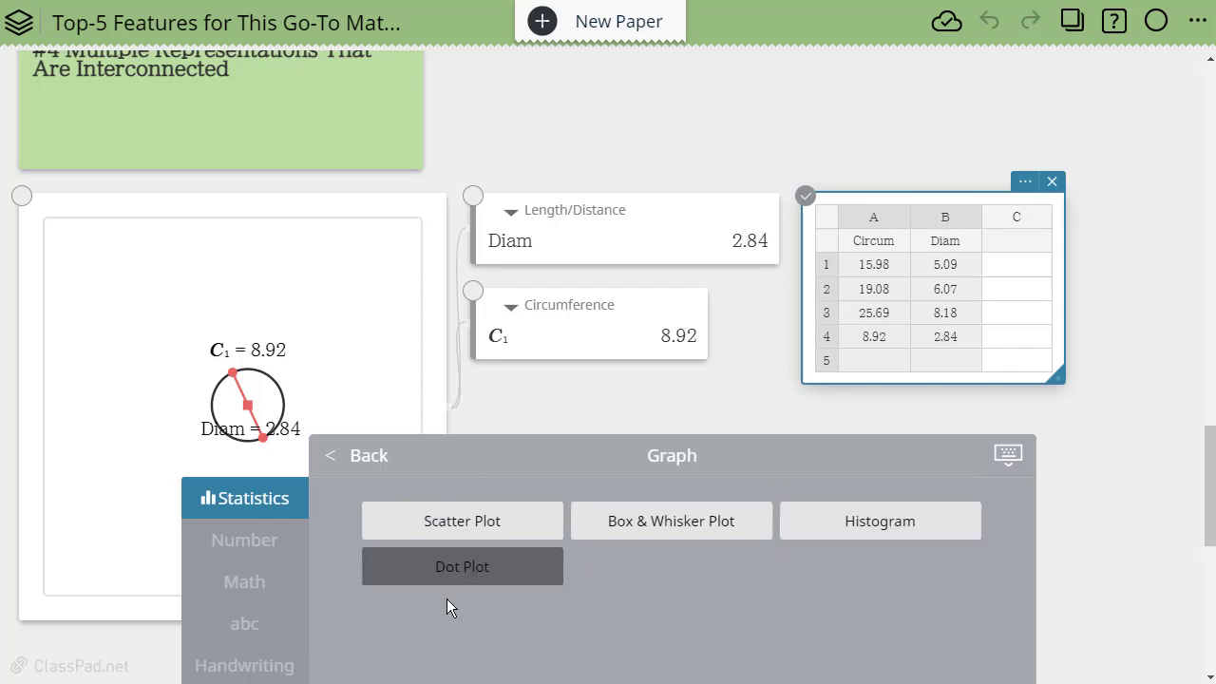
{"action": "left_click", "coordinate": [468, 537]}
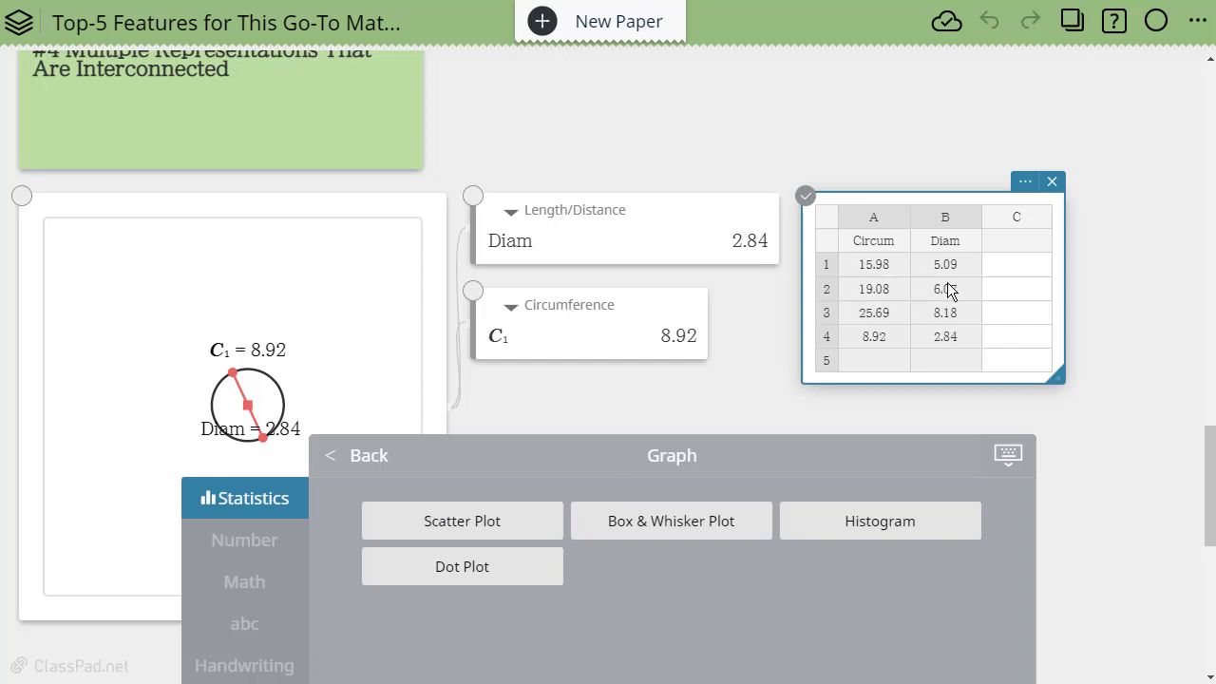
{"action": "left_click", "coordinate": [473, 537]}
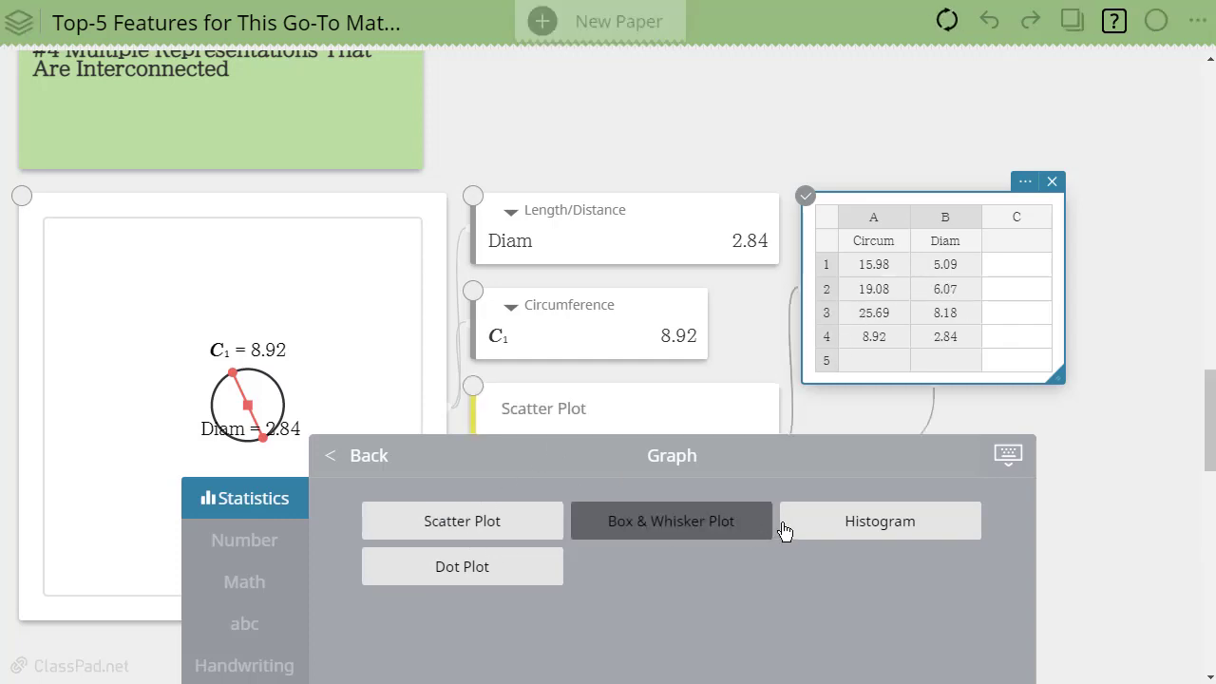
Review the plotted points and change the scatter plot's color to green
{"action": "scroll", "coordinate": [1045, 428], "scroll_direction": "down", "scroll_amount": 5}
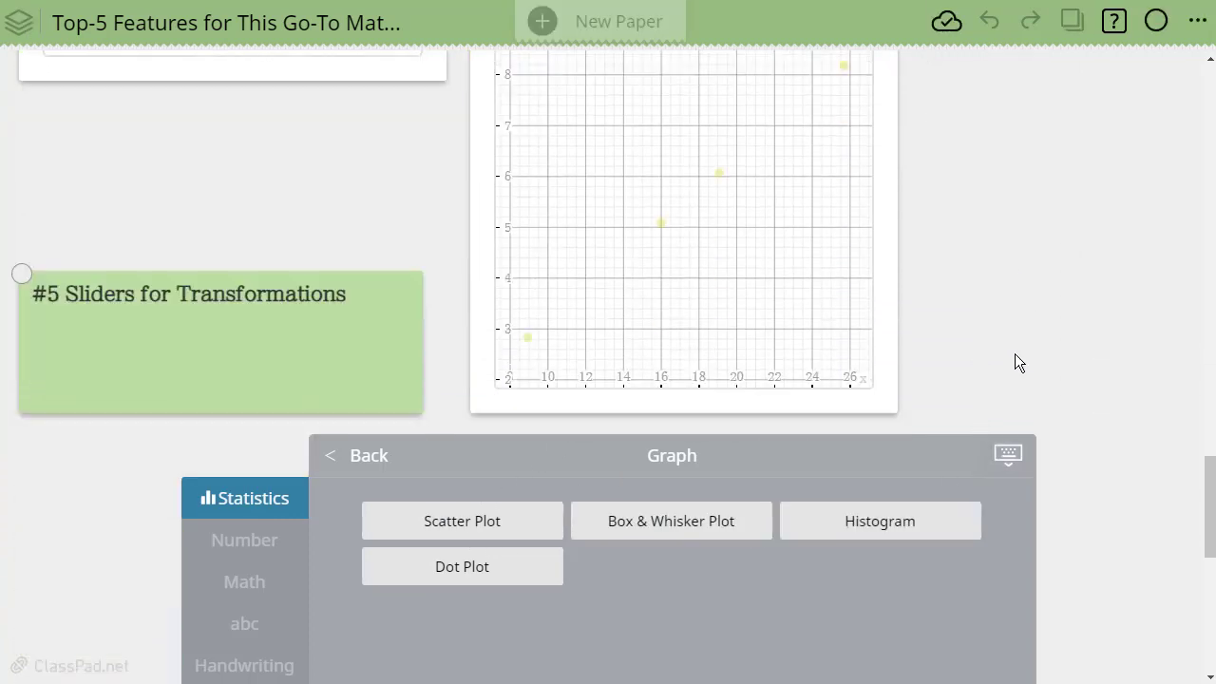
{"action": "scroll", "coordinate": [998, 352], "scroll_direction": "up", "scroll_amount": 2}
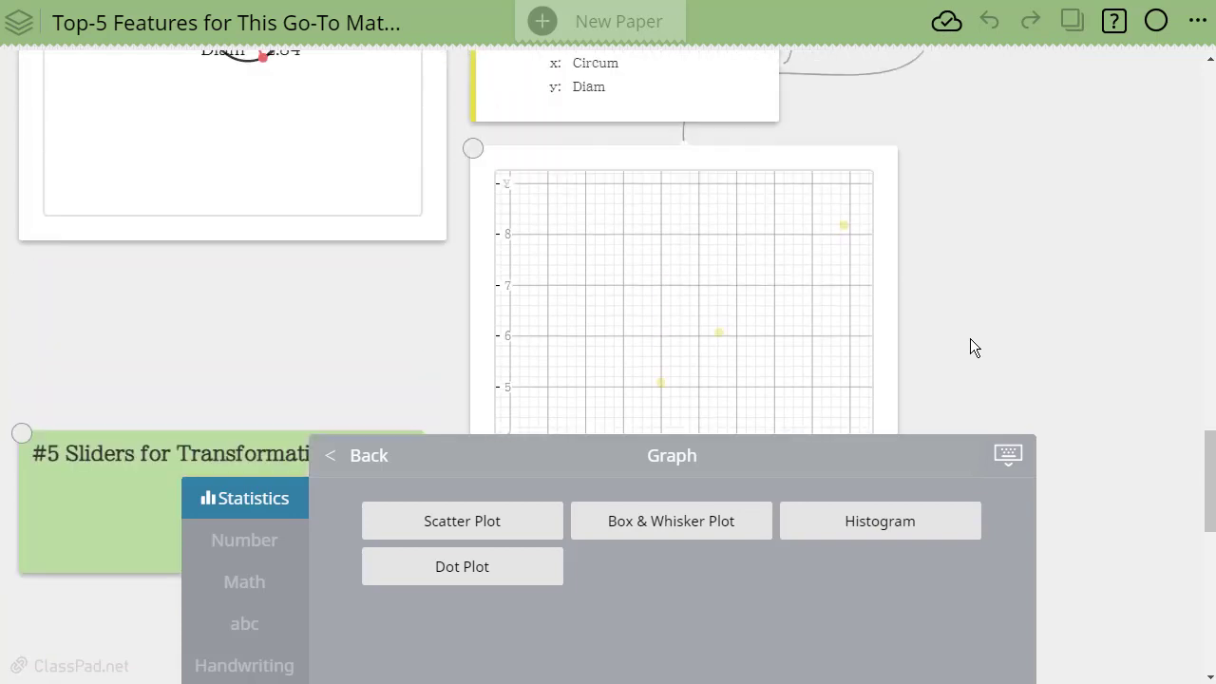
{"action": "scroll", "coordinate": [969, 342], "scroll_direction": "down", "scroll_amount": 1}
{"action": "scroll", "coordinate": [813, 299], "scroll_direction": "up", "scroll_amount": 4}
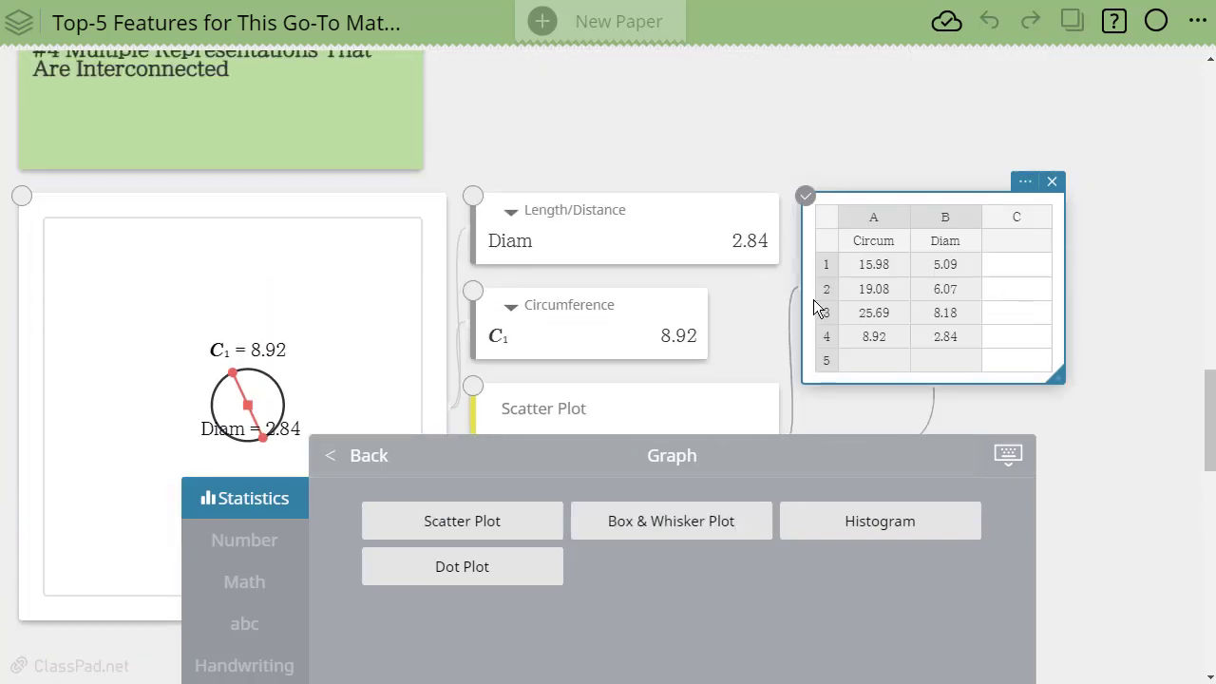
{"action": "left_click", "coordinate": [478, 418]}
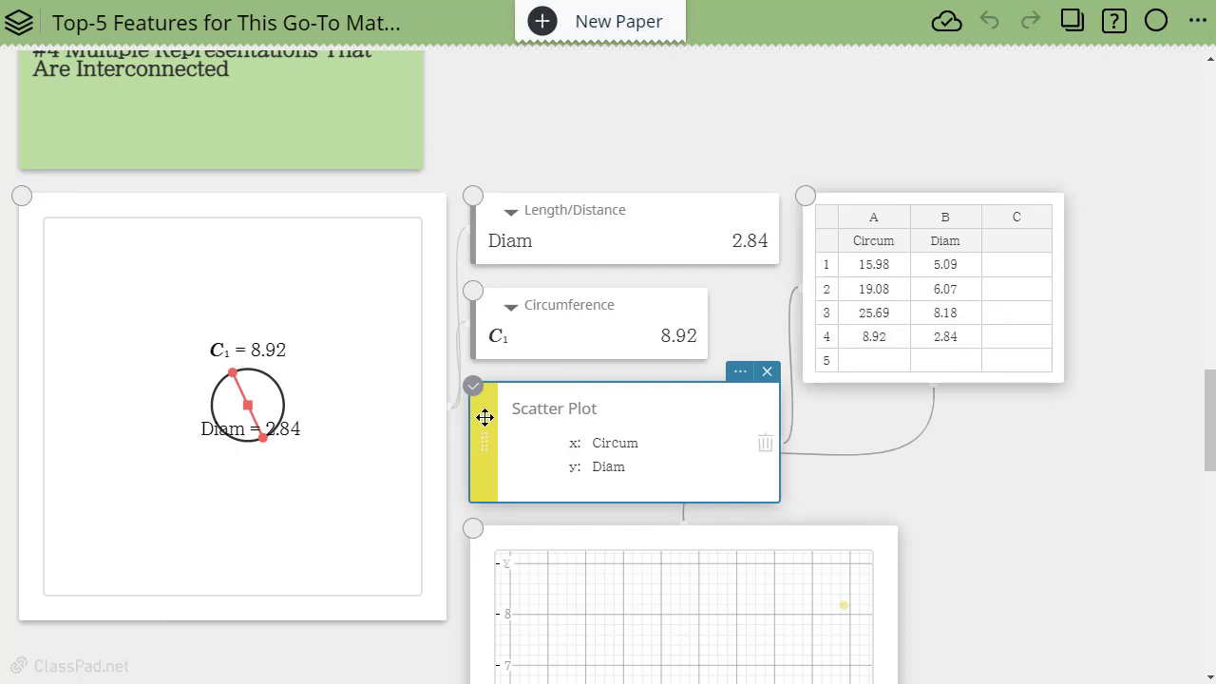
{"action": "left_click", "coordinate": [485, 429]}
{"action": "left_click", "coordinate": [466, 469]}
{"action": "left_click", "coordinate": [985, 482]}
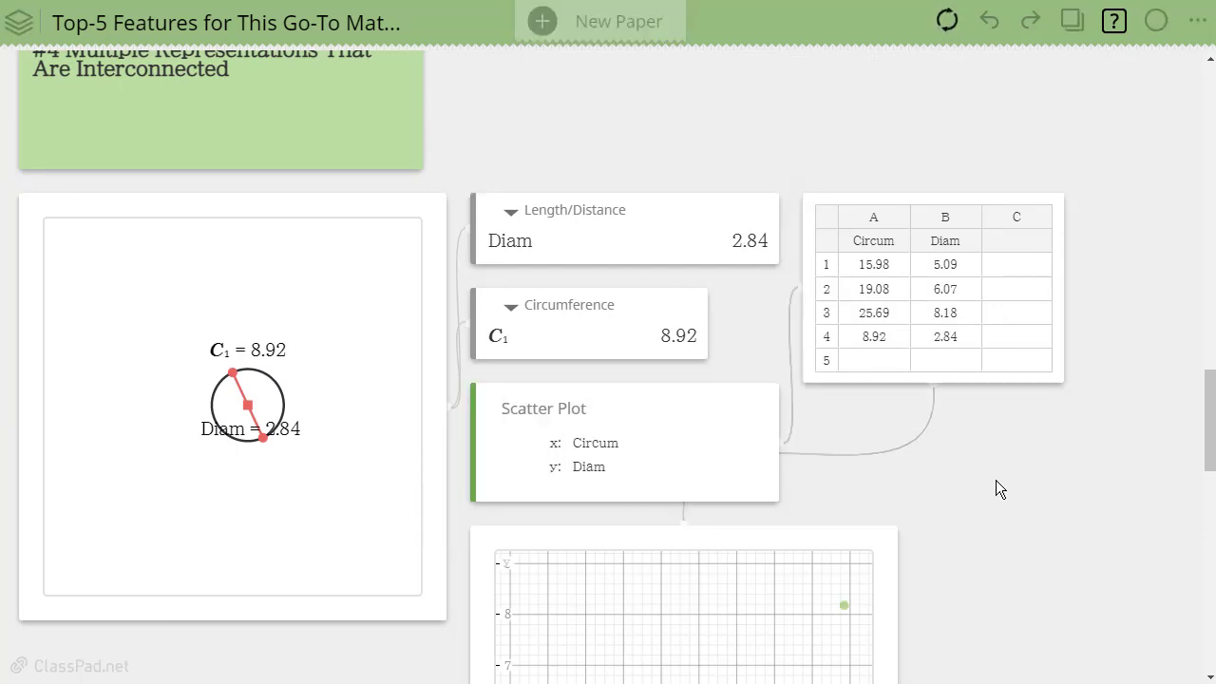
Add a linear regression of the table's Circum and Diam columns to the scatter plot graph
{"action": "scroll", "coordinate": [964, 460], "scroll_direction": "down", "scroll_amount": 4}
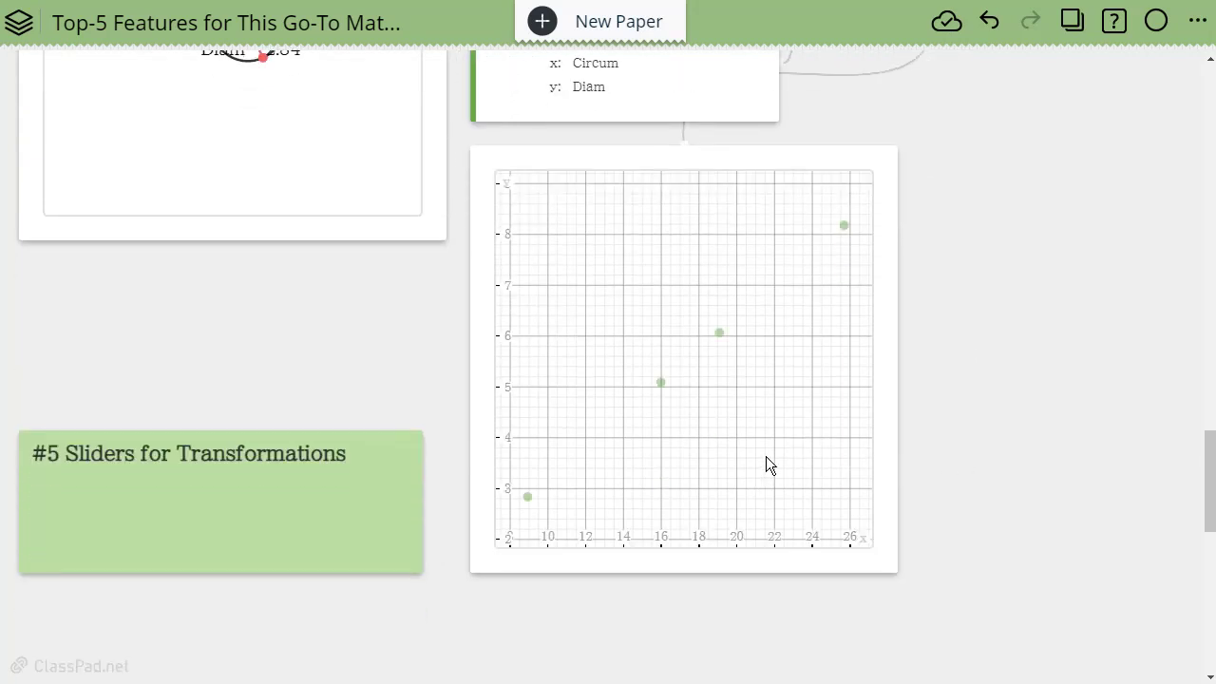
{"action": "scroll", "coordinate": [807, 447], "scroll_direction": "up", "scroll_amount": 3}
{"action": "left_click", "coordinate": [865, 128]}
{"action": "left_click", "coordinate": [866, 128]}
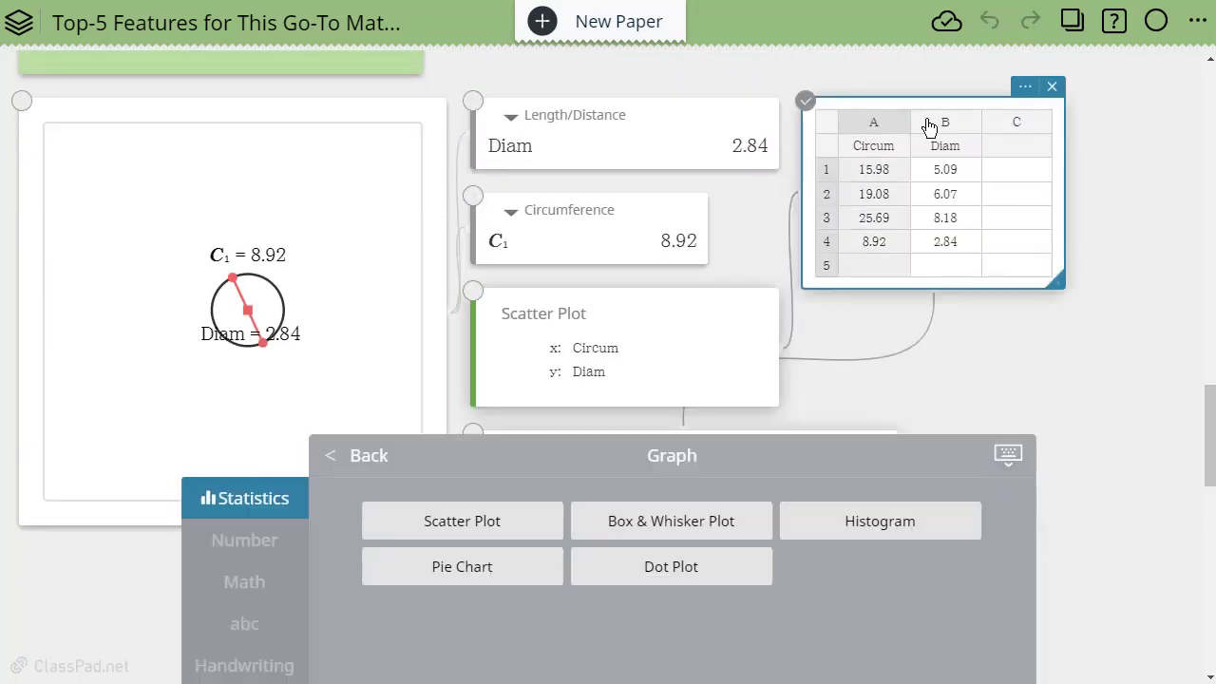
{"action": "left_click", "coordinate": [945, 126], "text": "shift"}
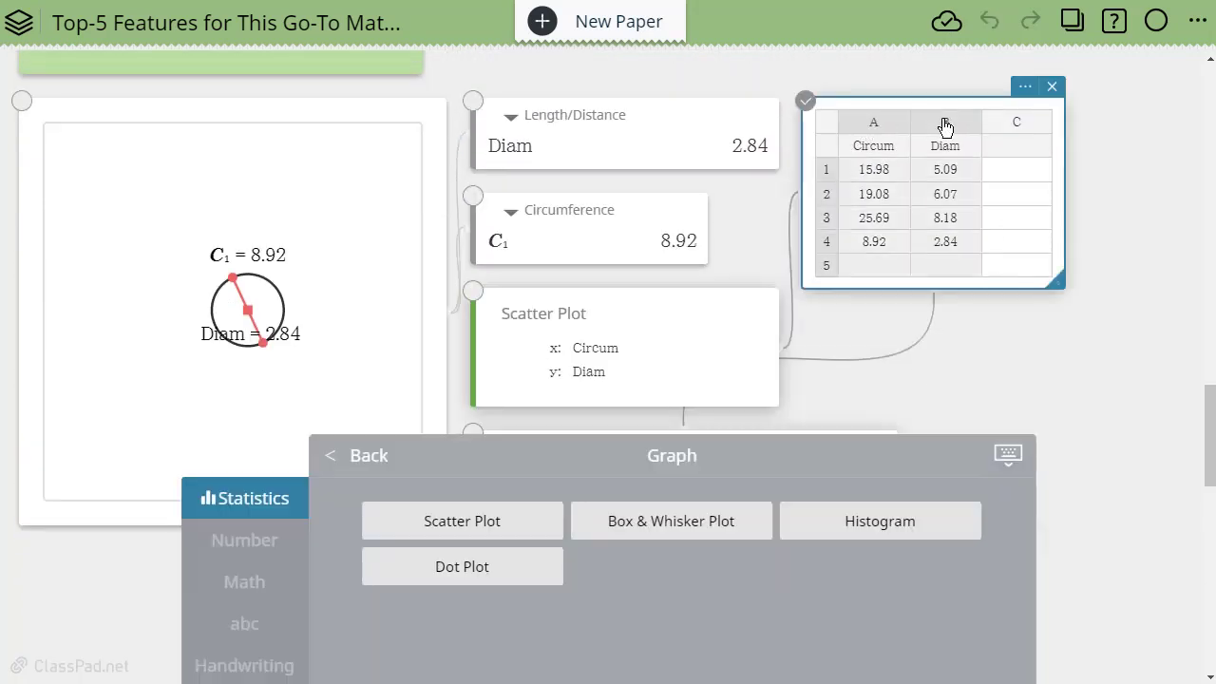
{"action": "left_click", "coordinate": [353, 459]}
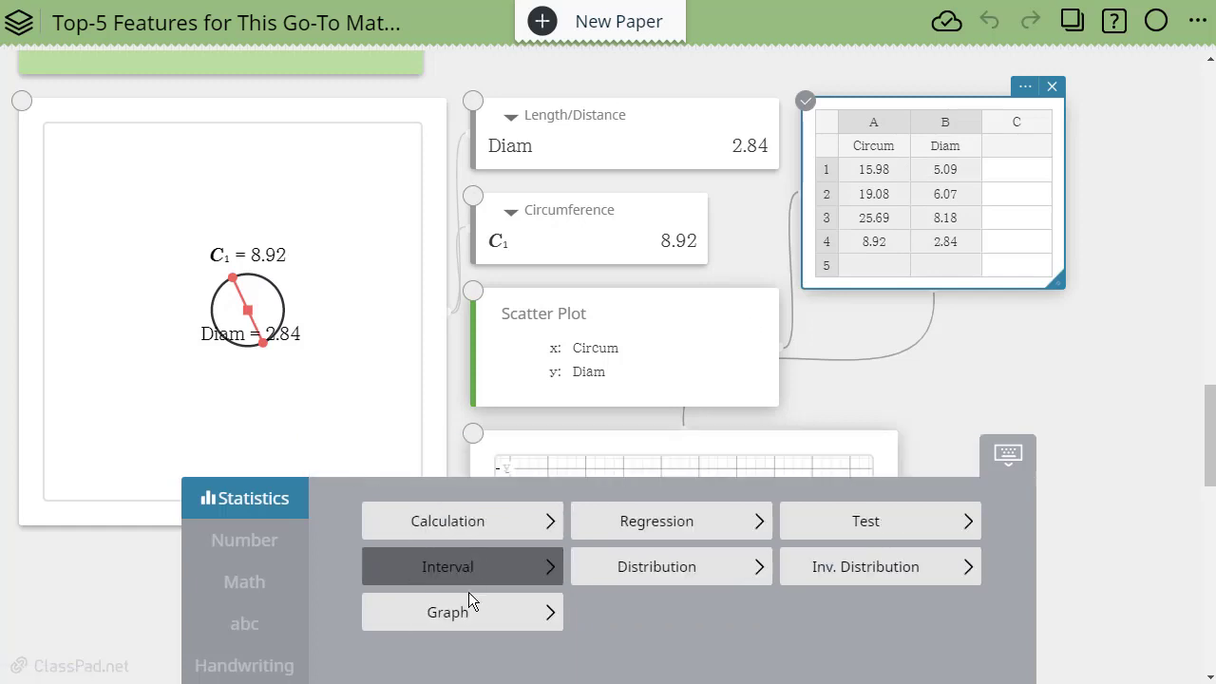
{"action": "left_click", "coordinate": [466, 624]}
{"action": "left_click", "coordinate": [354, 457]}
{"action": "left_click", "coordinate": [625, 519]}
{"action": "left_click", "coordinate": [518, 518]}
{"action": "scroll", "coordinate": [1074, 424], "scroll_direction": "down", "scroll_amount": 5}
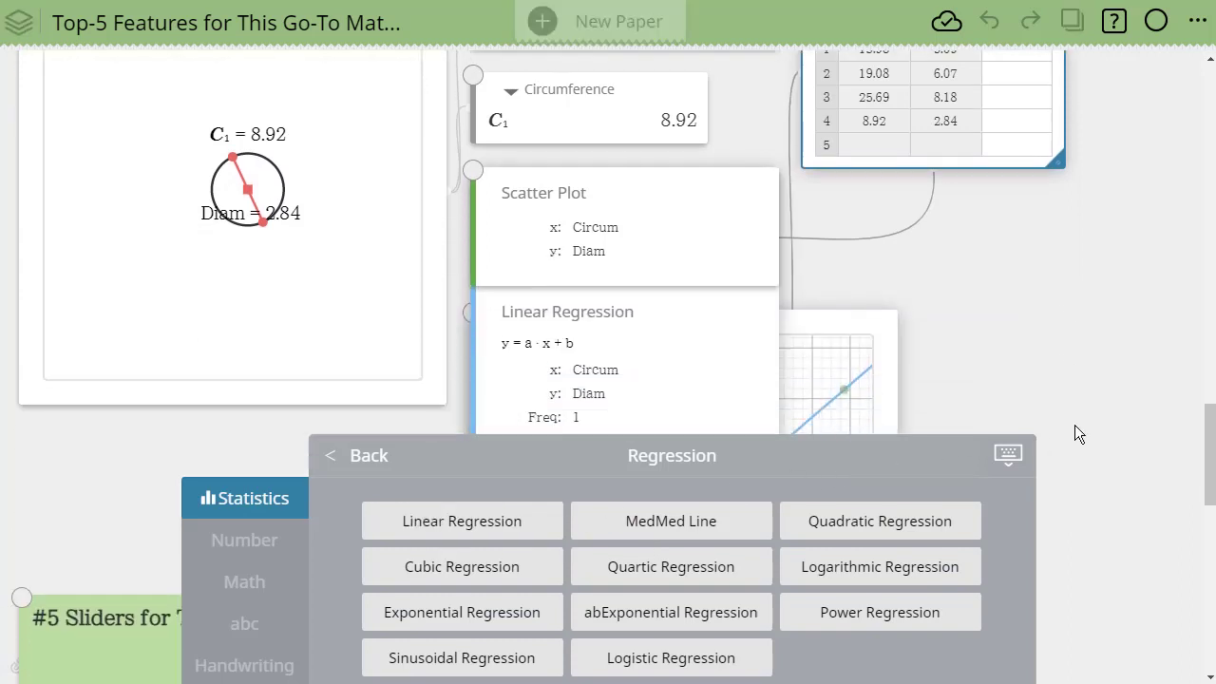
Move the regression graph in front of the stacked notes, between the circle note and the table
{"action": "scroll", "coordinate": [987, 344], "scroll_direction": "up", "scroll_amount": 4}
{"action": "left_click_drag", "start_coordinate": [814, 337], "coordinate": [1009, 120]}
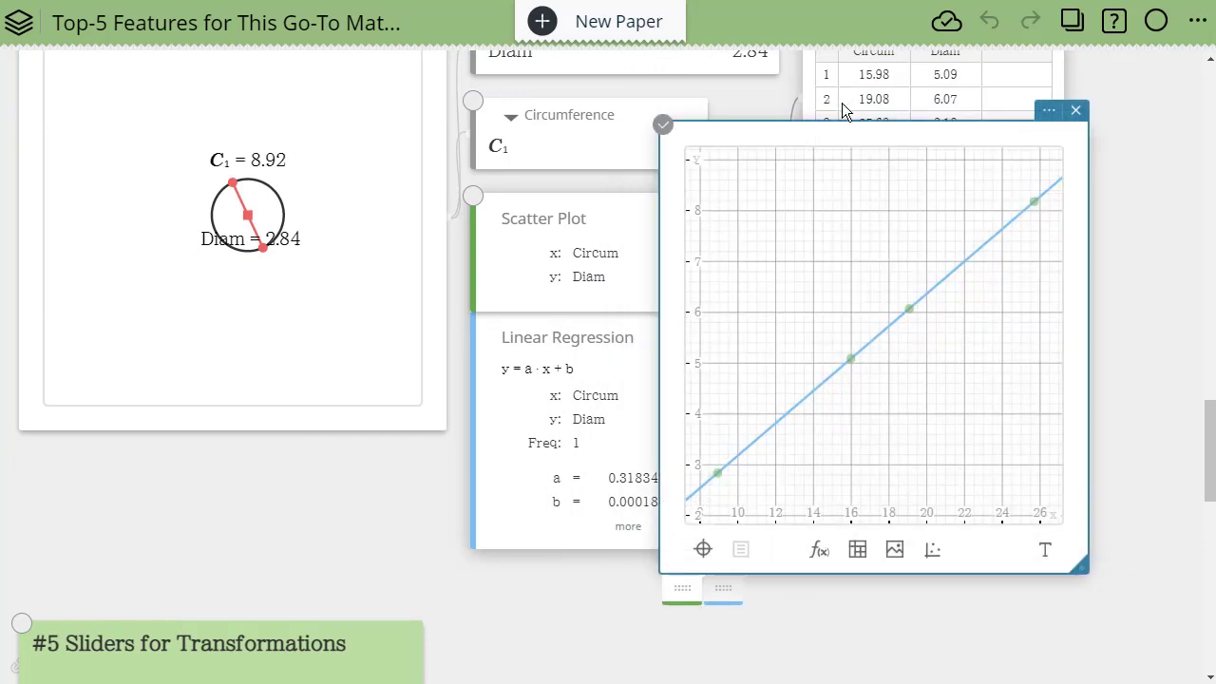
{"action": "left_click_drag", "start_coordinate": [823, 143], "coordinate": [596, 97]}
{"action": "left_click_drag", "start_coordinate": [551, 95], "coordinate": [551, 95]}
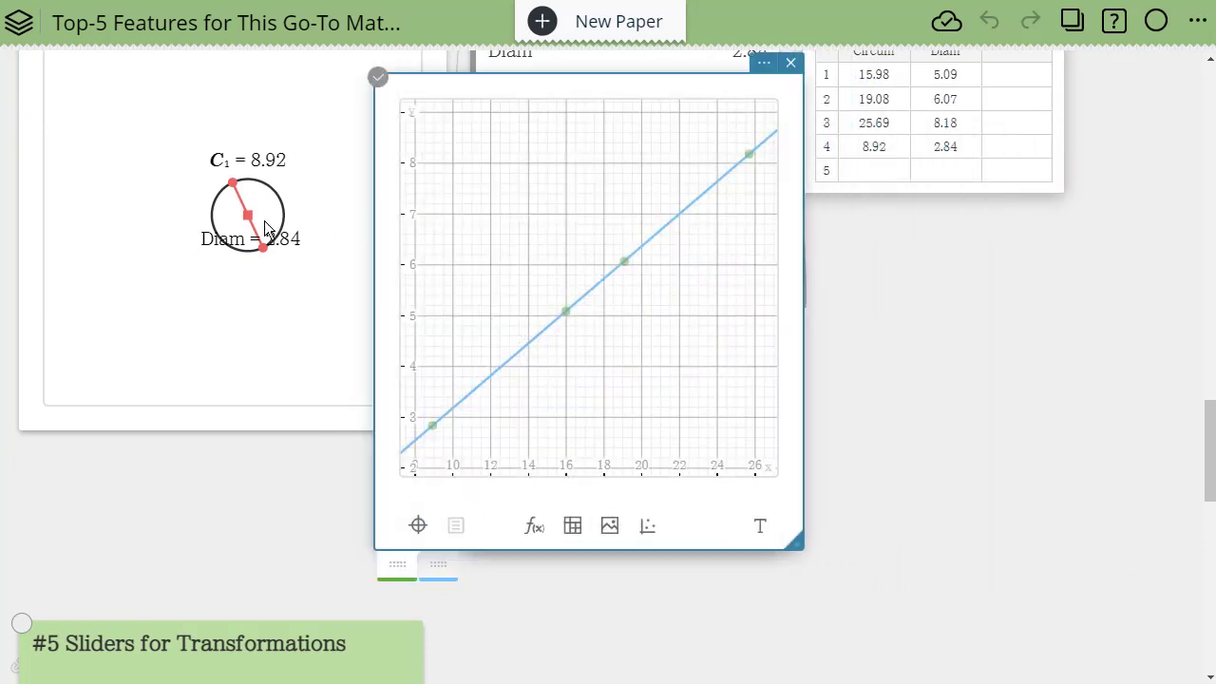
Name column C of the circle measurement table "ratio"
{"action": "scroll", "coordinate": [1021, 347], "scroll_direction": "down", "scroll_amount": 1}
{"action": "scroll", "coordinate": [1045, 333], "scroll_direction": "up", "scroll_amount": 3}
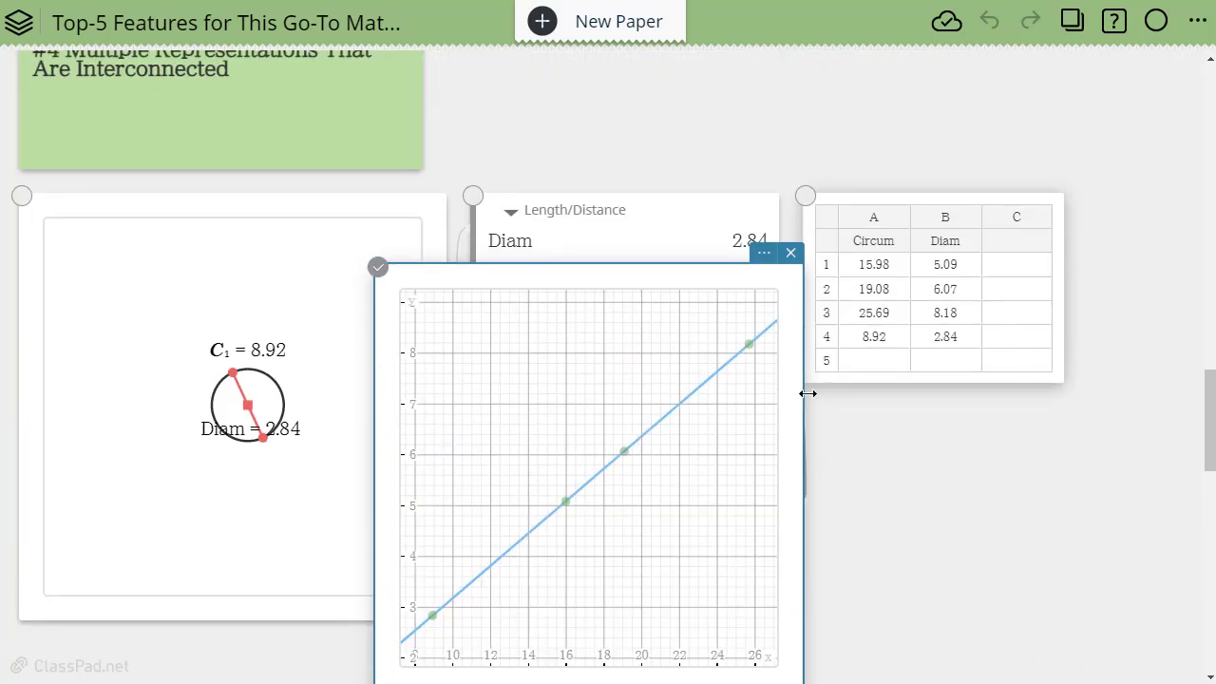
{"action": "left_click", "coordinate": [1013, 242]}
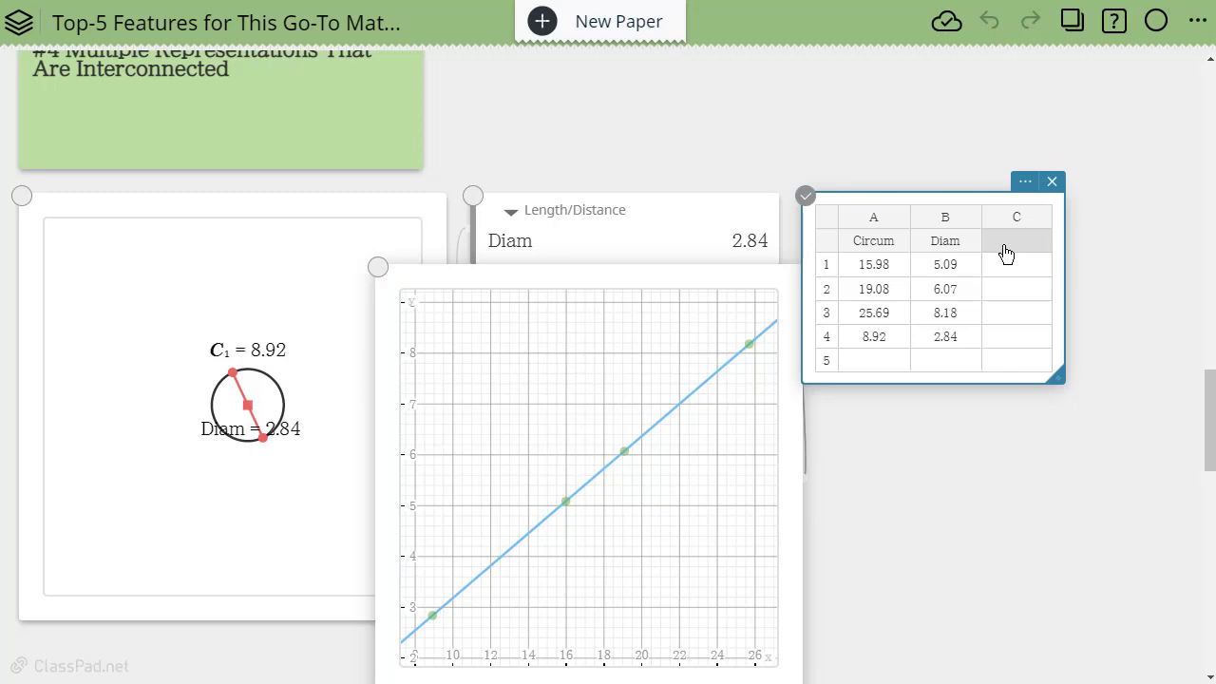
{"action": "type", "text": "ratio"}
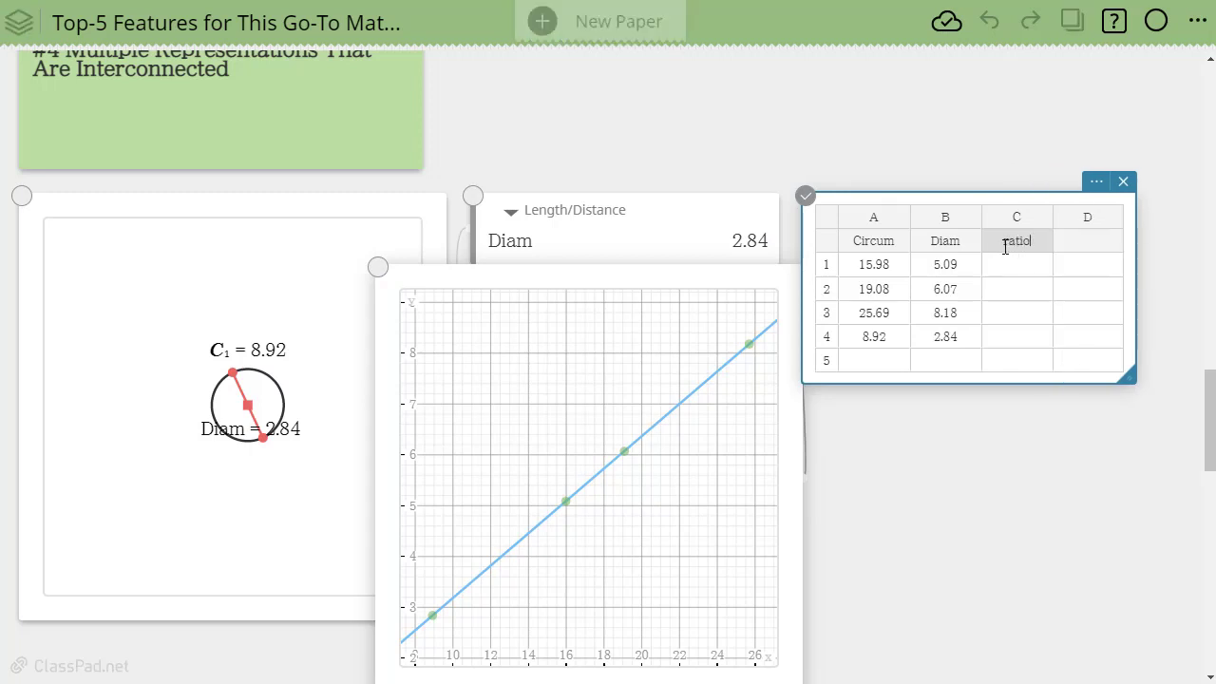
{"action": "left_click", "coordinate": [894, 451]}
Add a calculation note below the circle measurement table and evaluate ratio:=Circum/Diam to fill the ratio column
{"action": "left_click", "coordinate": [873, 463]}
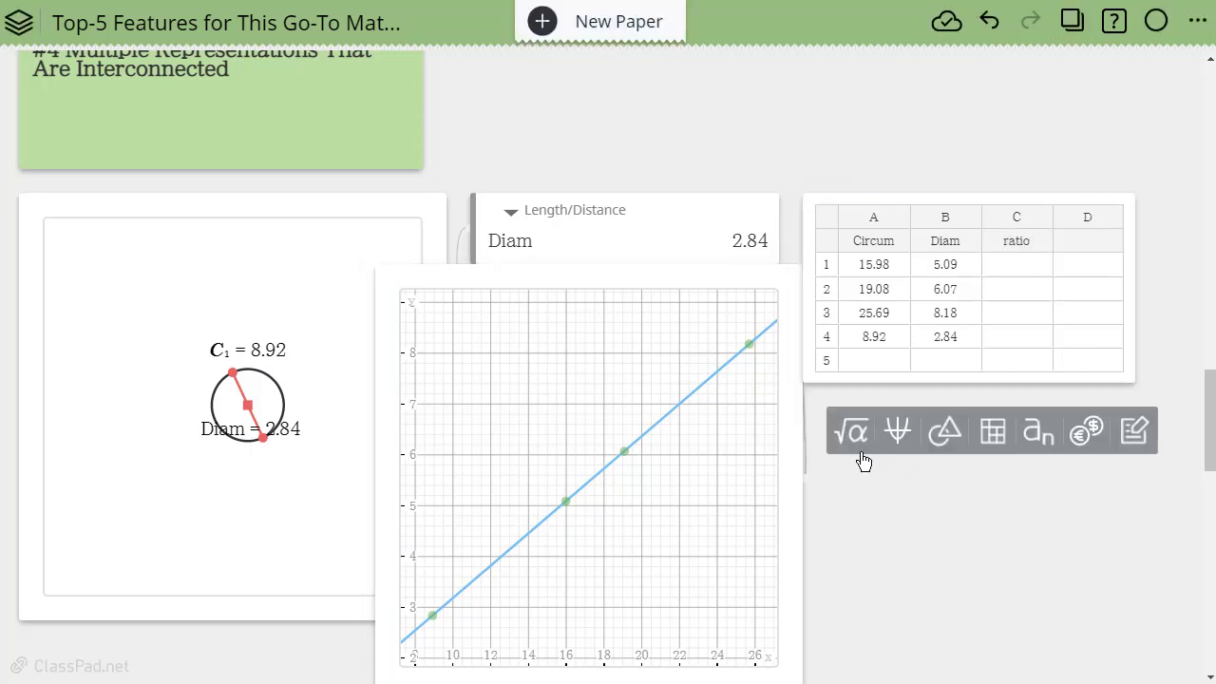
{"action": "left_click", "coordinate": [851, 447]}
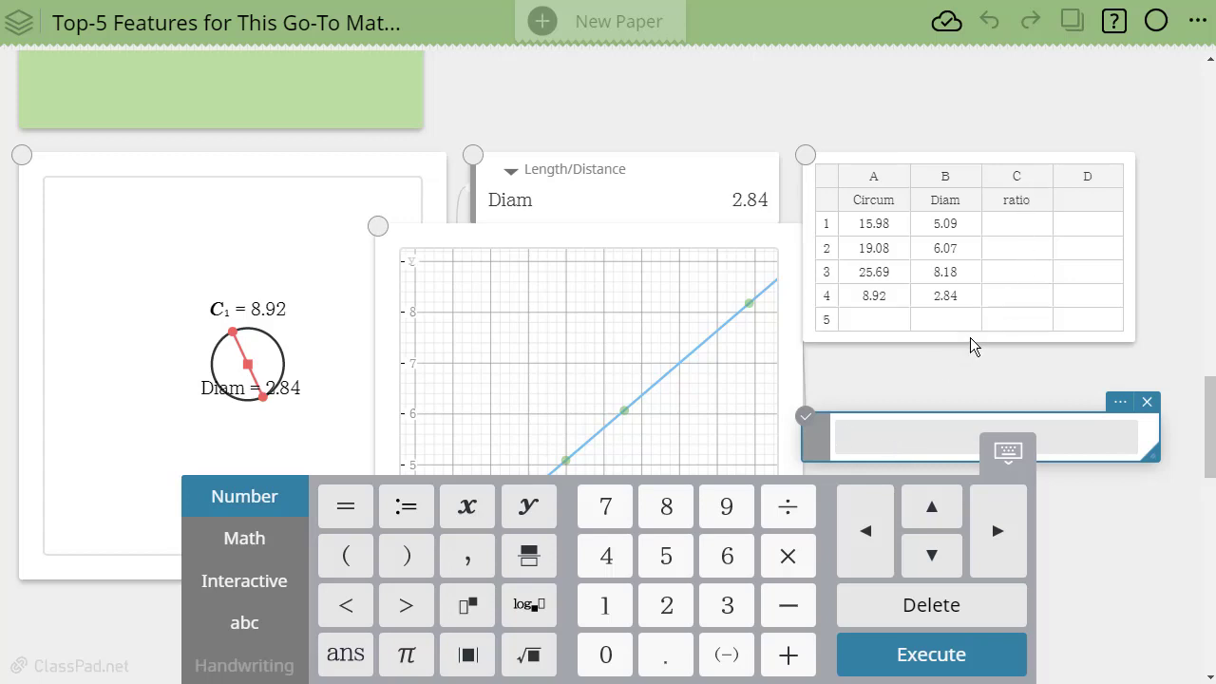
{"action": "type", "text": "ratio:-"}
{"action": "key", "text": "BackSpace"}
{"action": "type", "text": "="}
{"action": "type", "text": "Circu"}
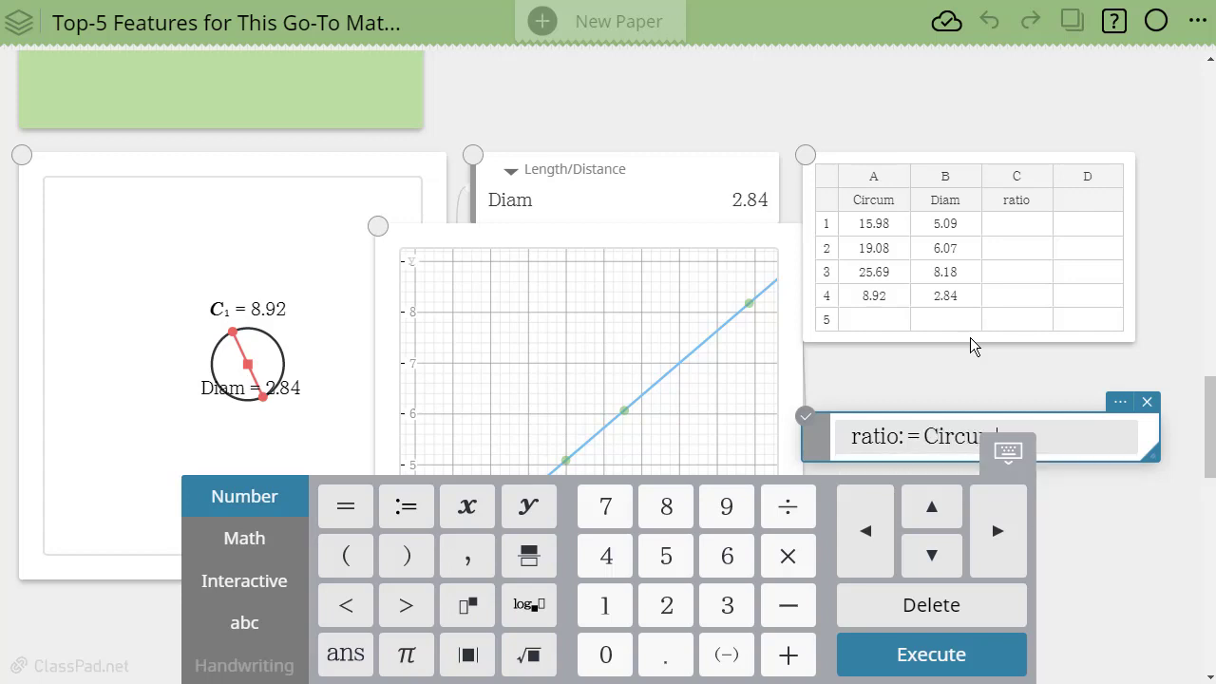
{"action": "type", "text": "/Diam"}
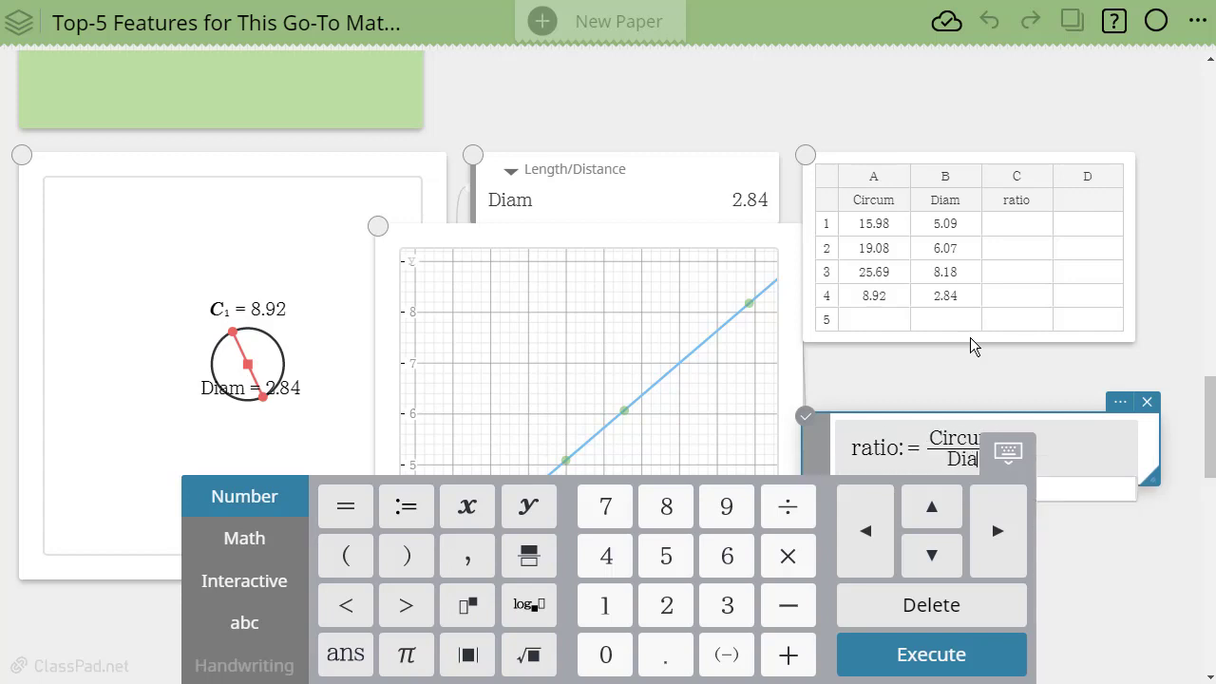
{"action": "left_click", "coordinate": [1008, 452]}
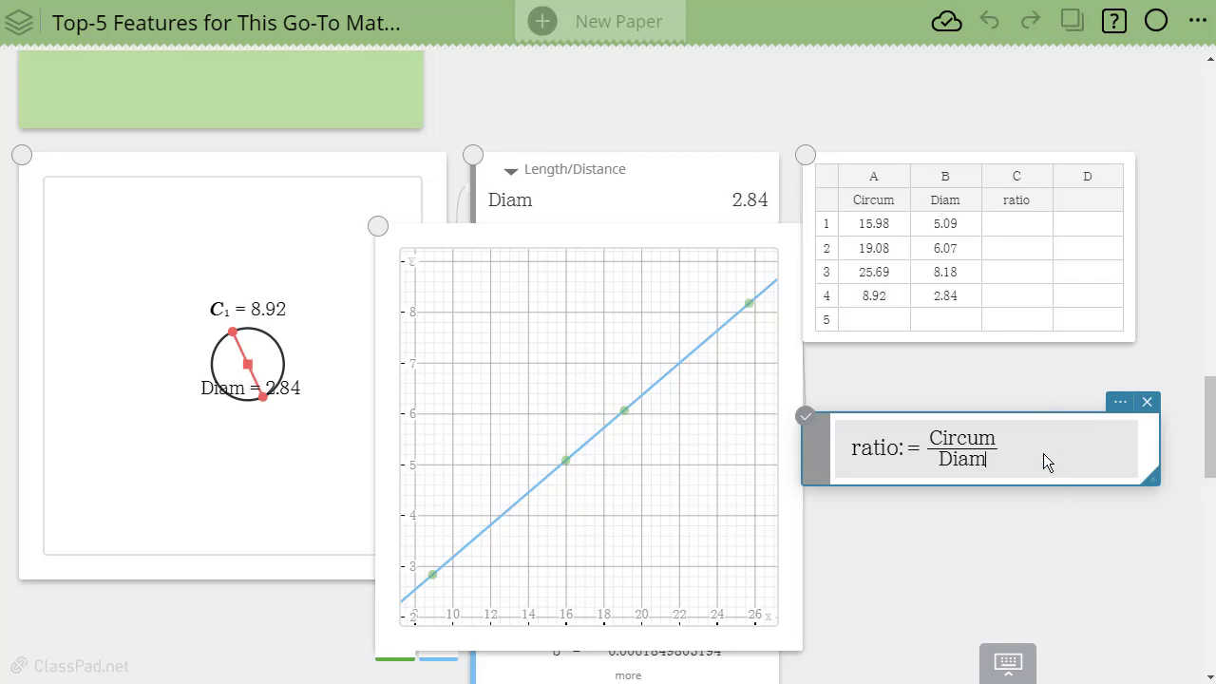
{"action": "key", "text": "Return"}
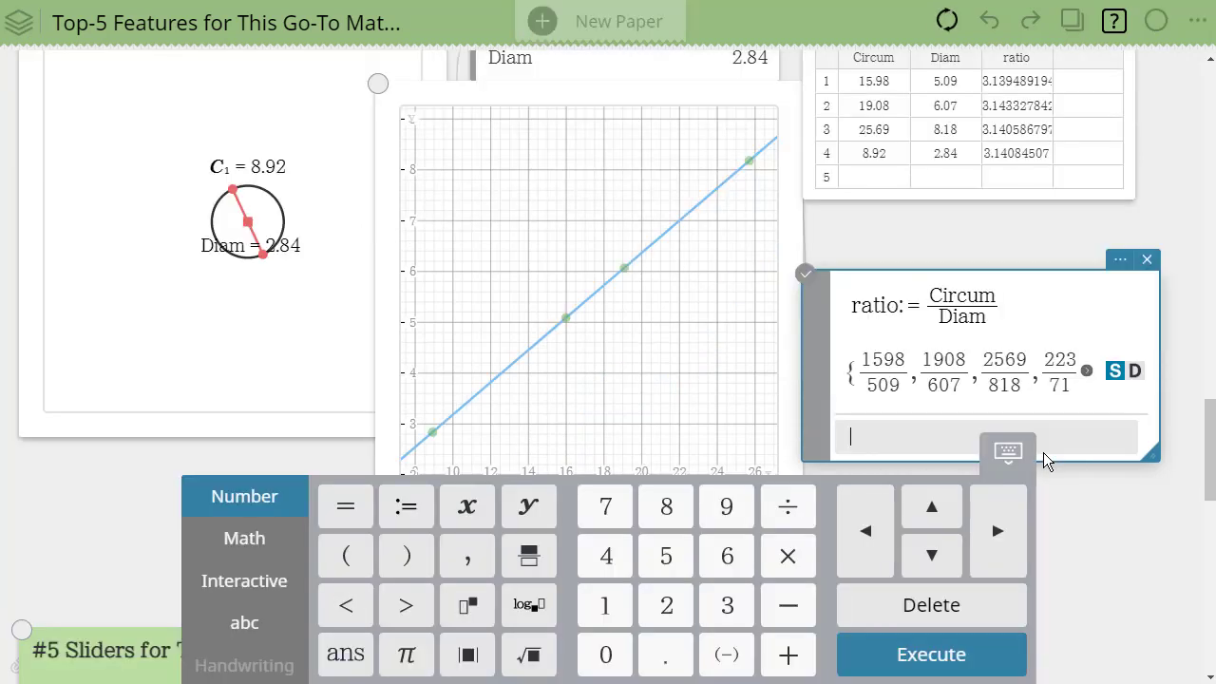
Switch the ratio calculation's result to decimal form and compare it with the table's ratio column
{"action": "scroll", "coordinate": [1035, 275], "scroll_direction": "up", "scroll_amount": 1}
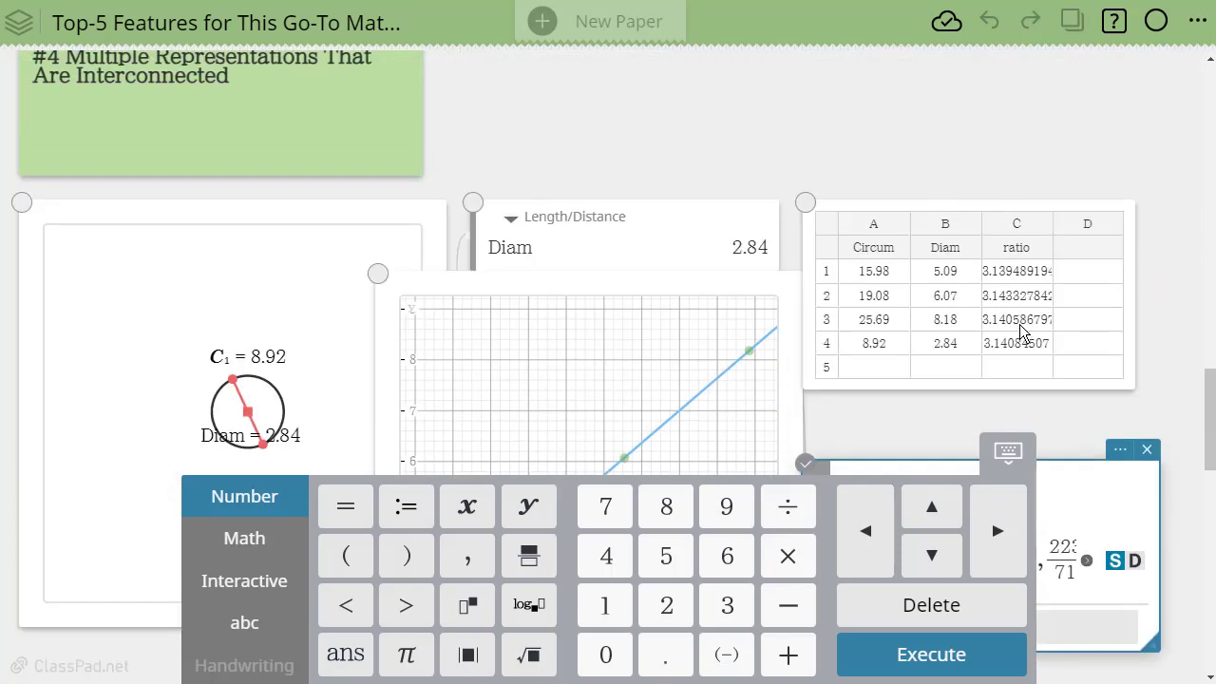
{"action": "scroll", "coordinate": [1024, 262], "scroll_direction": "down", "scroll_amount": 2}
{"action": "left_click", "coordinate": [1126, 276]}
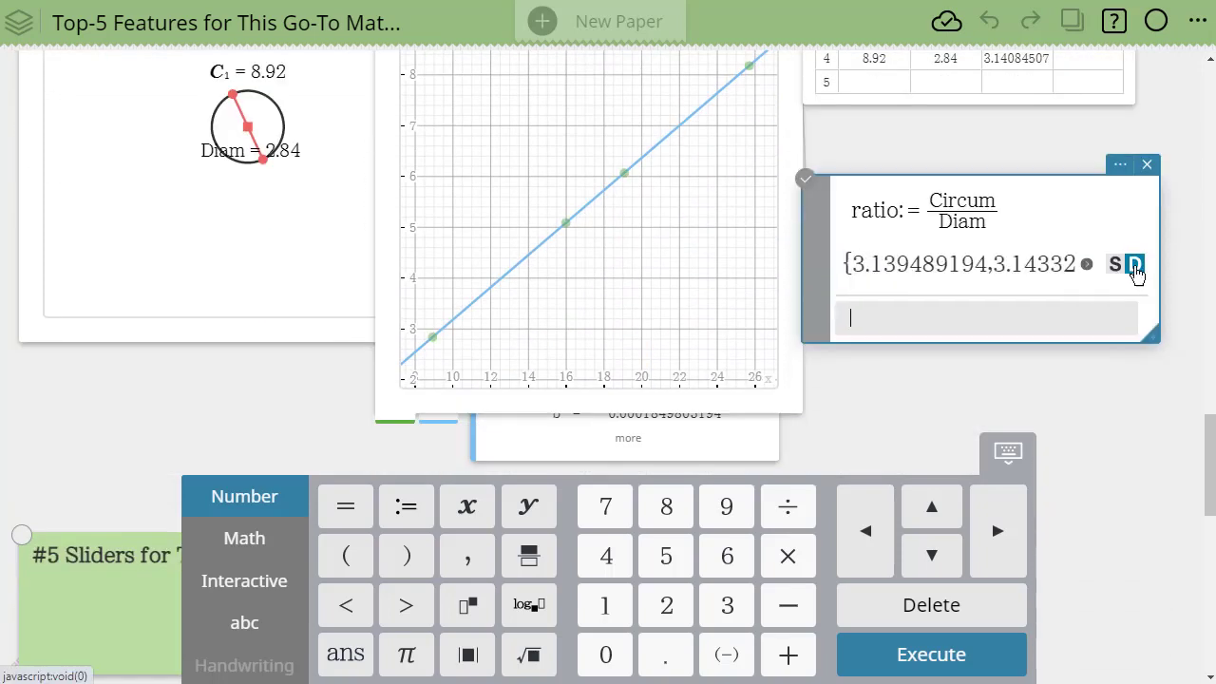
{"action": "scroll", "coordinate": [1092, 238], "scroll_direction": "up", "scroll_amount": 4}
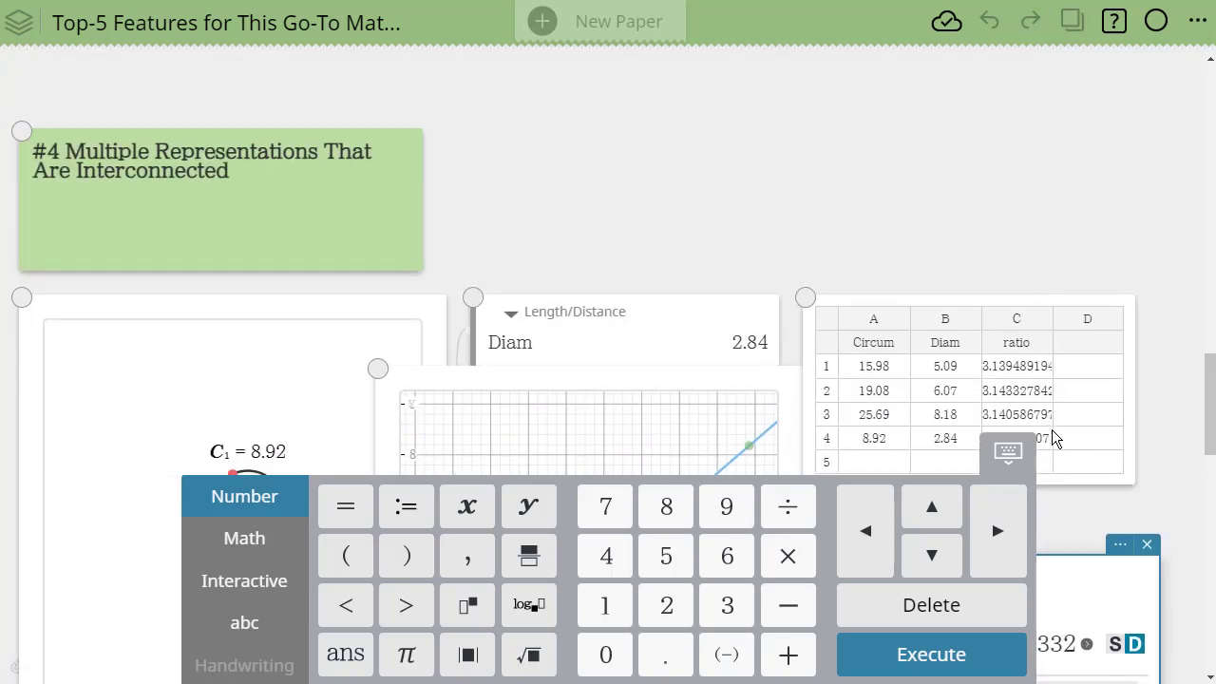
{"action": "scroll", "coordinate": [1051, 429], "scroll_direction": "down", "scroll_amount": 2}
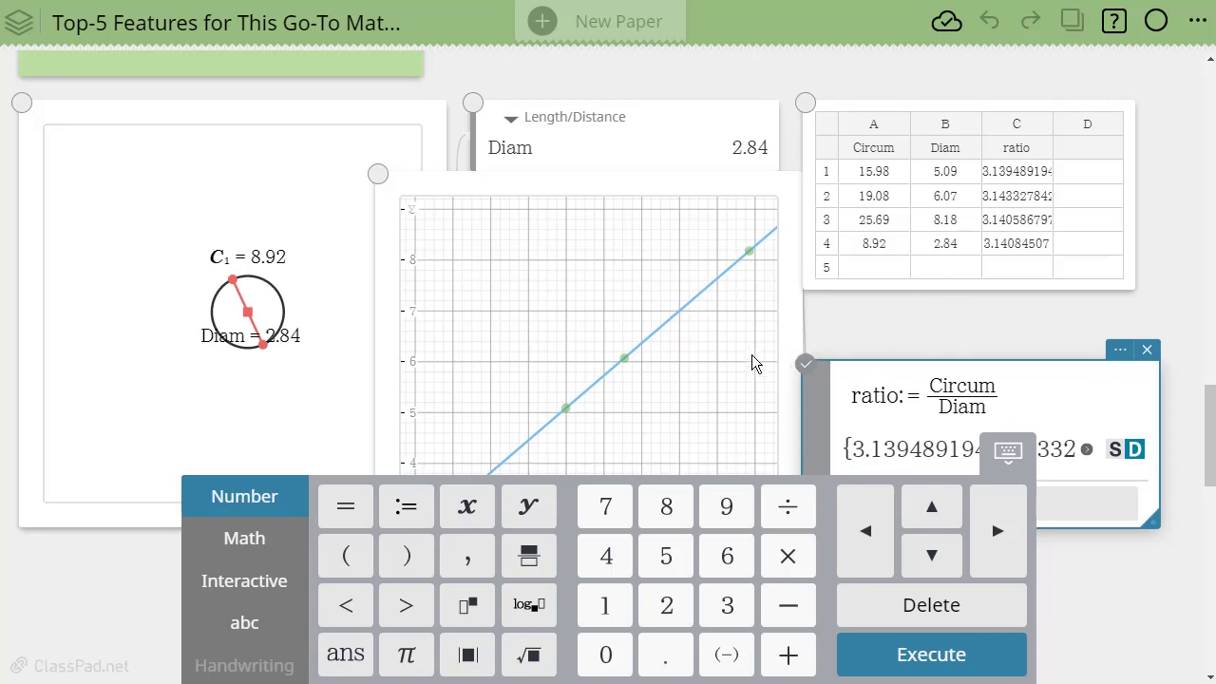
Add a geometry note beside the "#5 Sliders for Transformations" note and draw an irregular five-sided polygon ABCDE in it
{"action": "scroll", "coordinate": [752, 354], "scroll_direction": "down", "scroll_amount": 10}
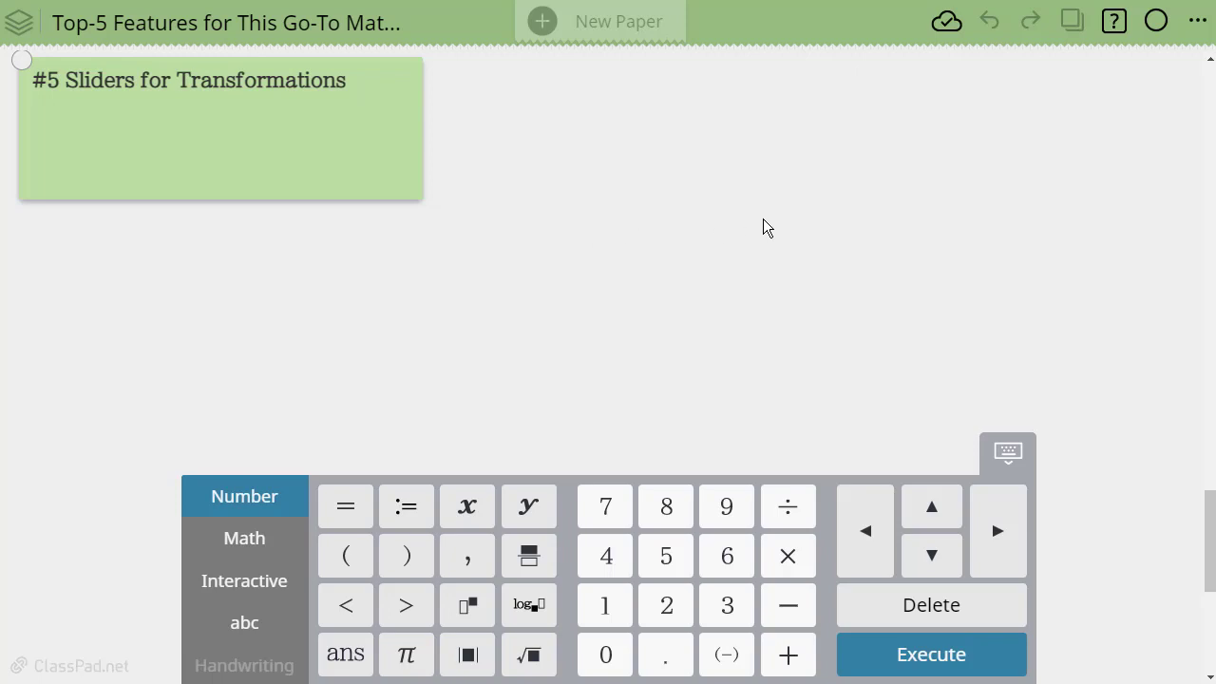
{"action": "left_click", "coordinate": [536, 114]}
{"action": "left_click", "coordinate": [633, 86]}
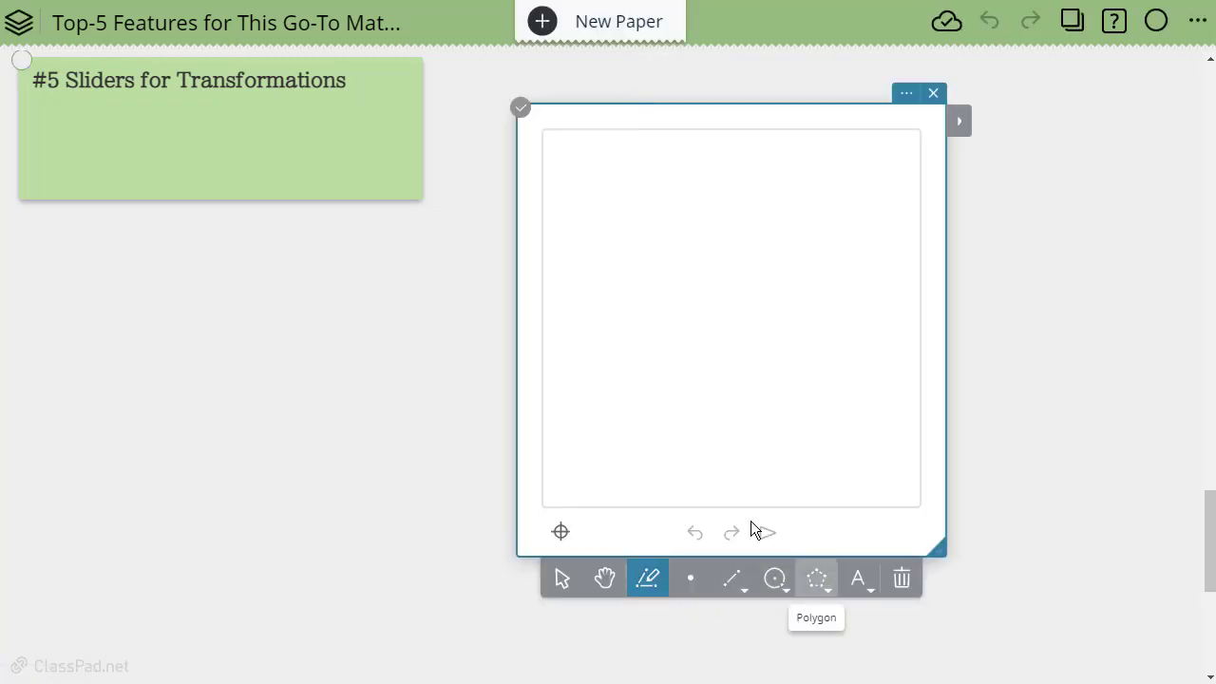
{"action": "left_click", "coordinate": [817, 578]}
{"action": "left_click", "coordinate": [612, 180]}
{"action": "left_click", "coordinate": [702, 179]}
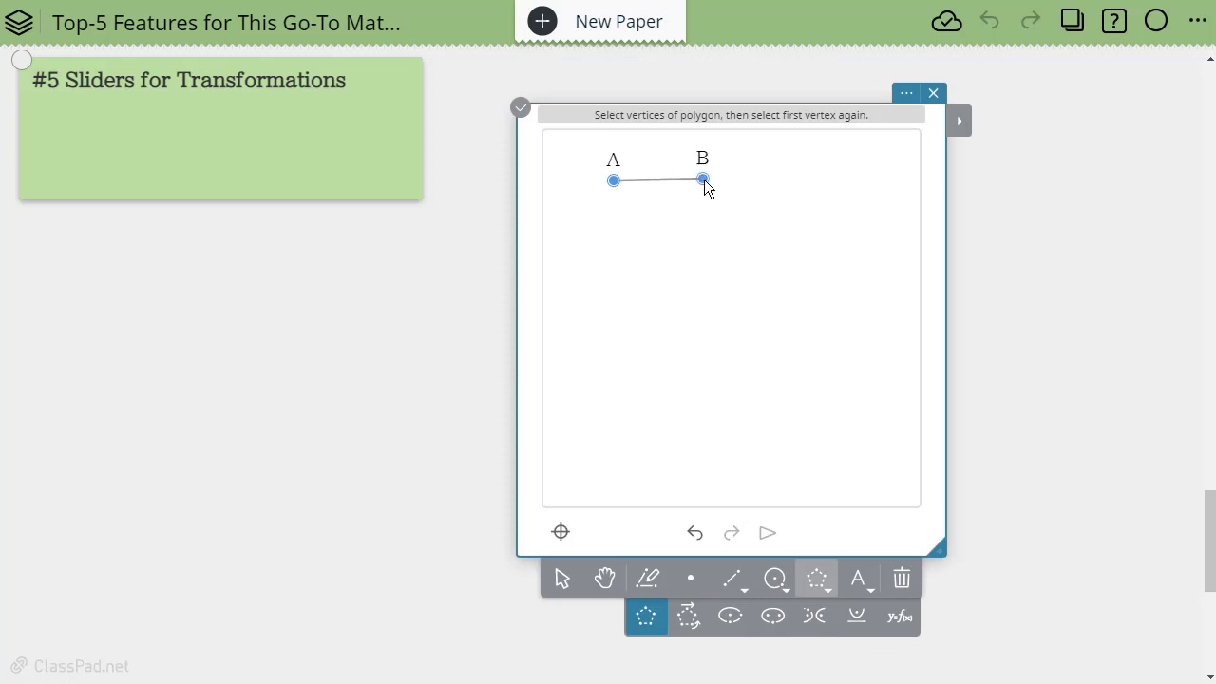
{"action": "left_click", "coordinate": [630, 246]}
{"action": "left_click", "coordinate": [627, 376]}
{"action": "left_click", "coordinate": [587, 224]}
{"action": "left_click", "coordinate": [612, 181]}
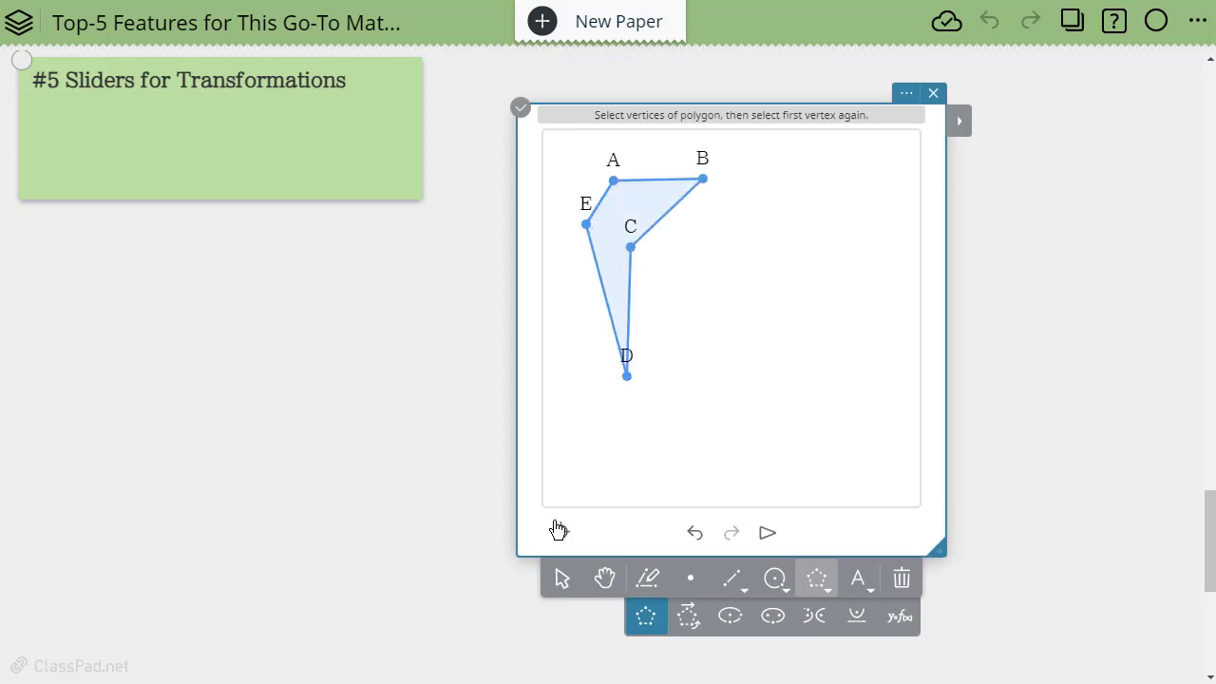
Select the whole polygon ABCDE and construct a translation of it by coordinates
{"action": "left_click", "coordinate": [561, 583]}
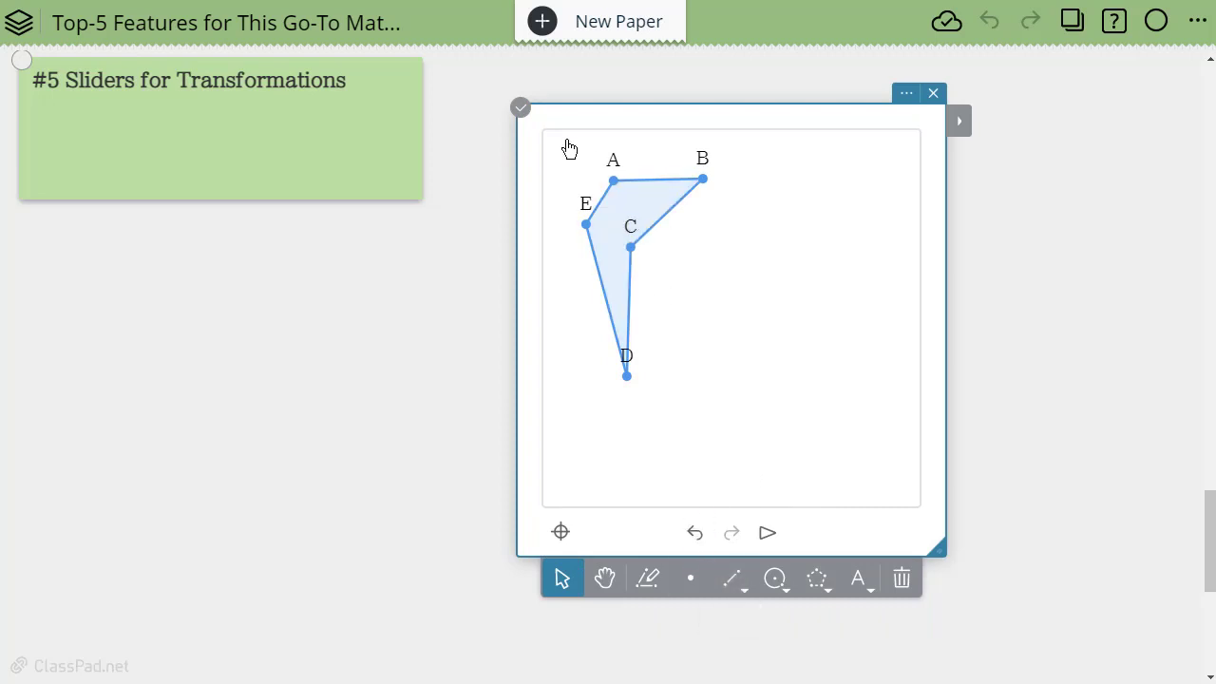
{"action": "left_click_drag", "start_coordinate": [562, 141], "coordinate": [800, 448]}
{"action": "left_click", "coordinate": [963, 126]}
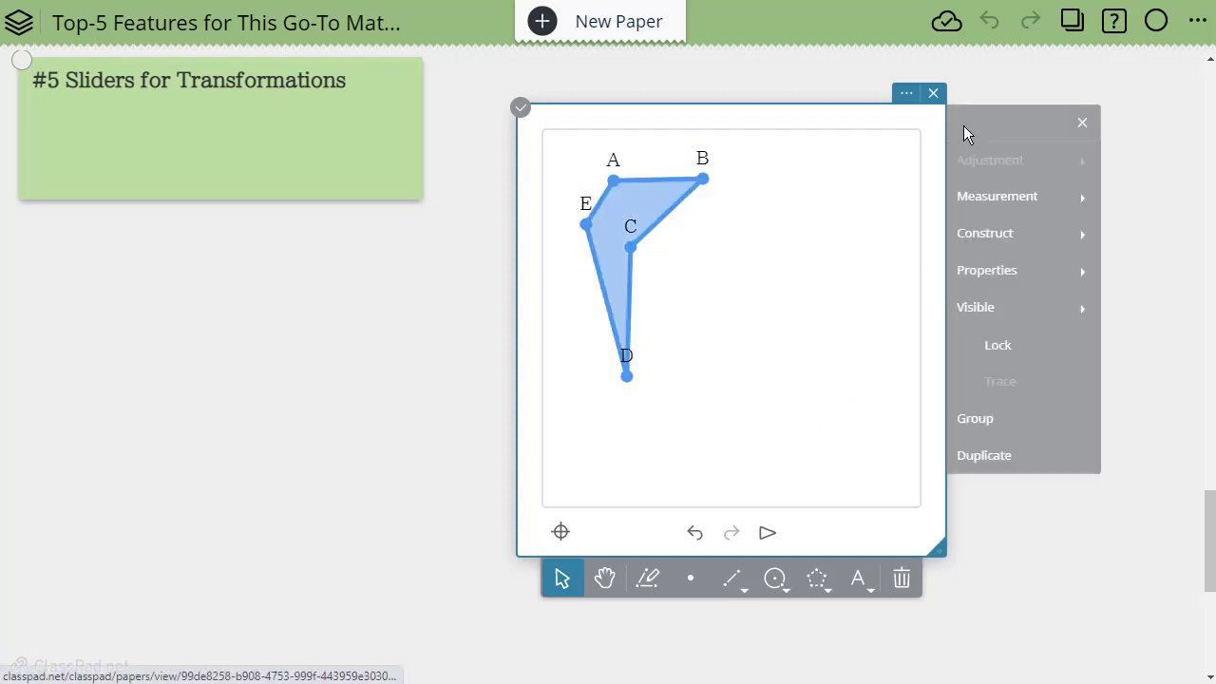
{"action": "left_click", "coordinate": [992, 241]}
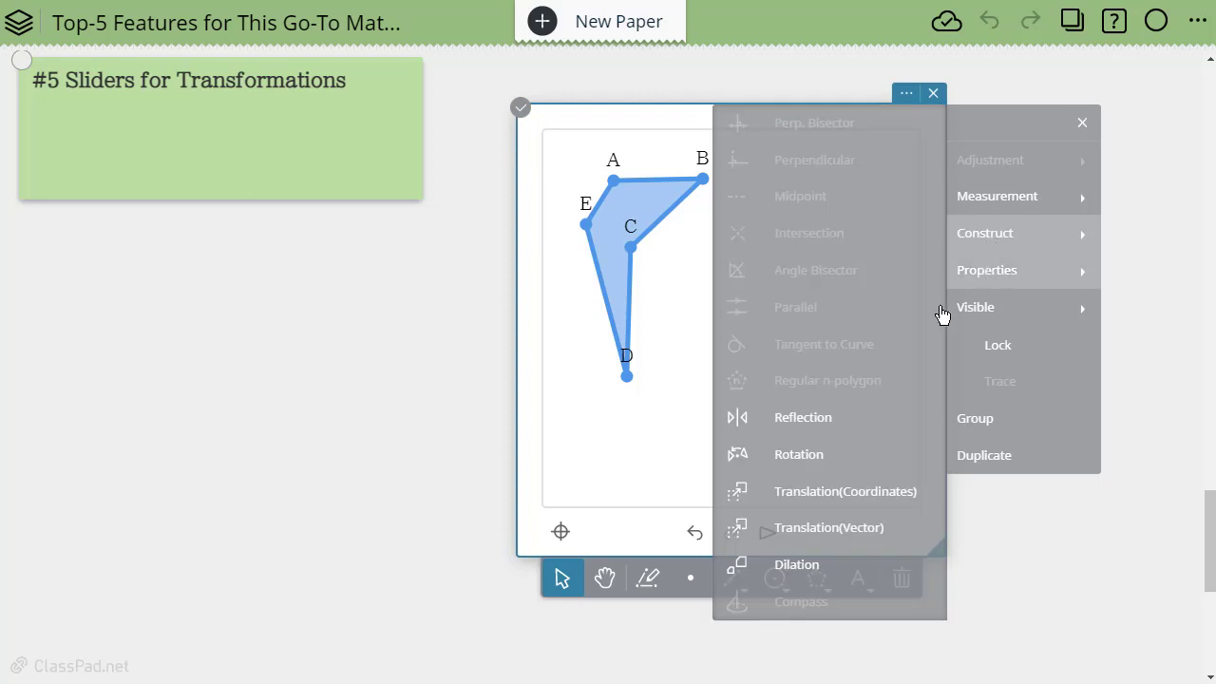
{"action": "left_click", "coordinate": [822, 494]}
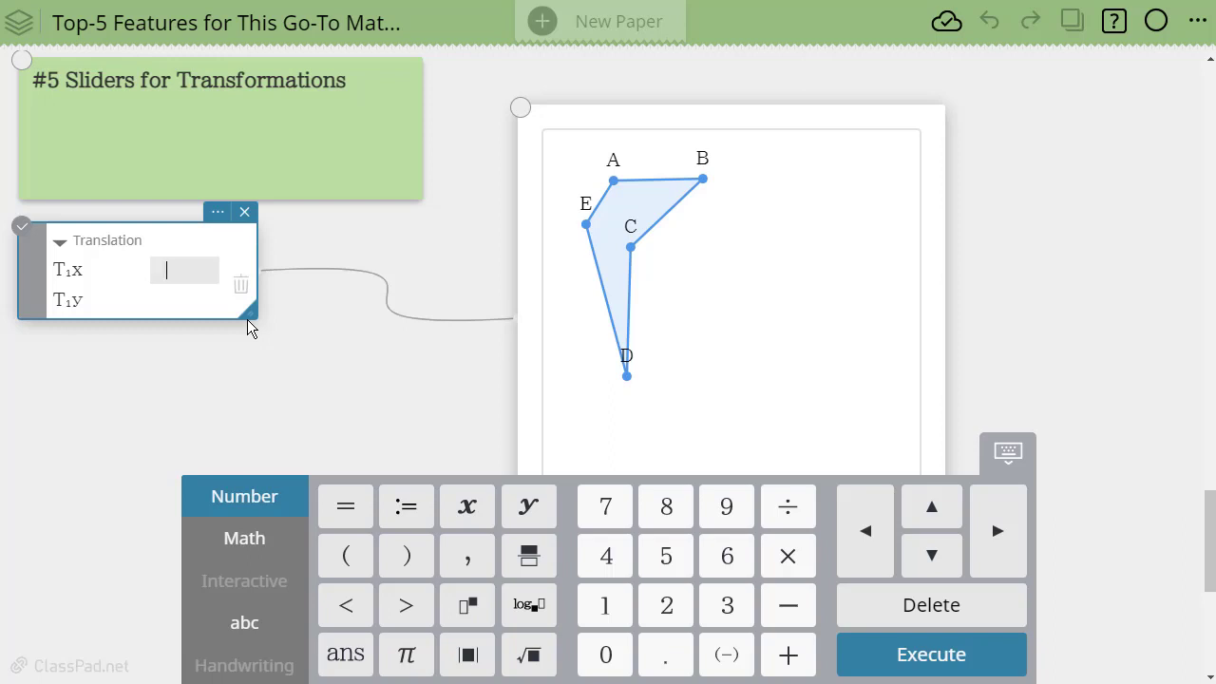
Set the translation's x component to the variable h and its y component to the variable v
{"action": "type", "text": "h"}
{"action": "key", "text": "Return"}
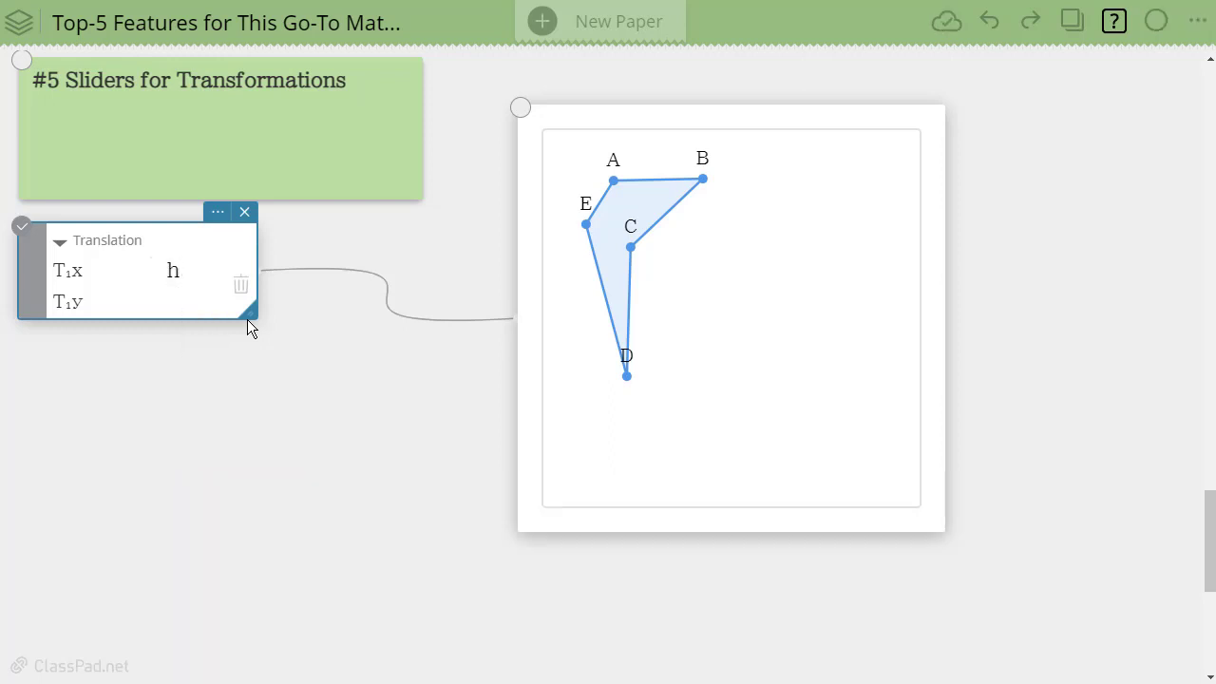
{"action": "left_click", "coordinate": [154, 304]}
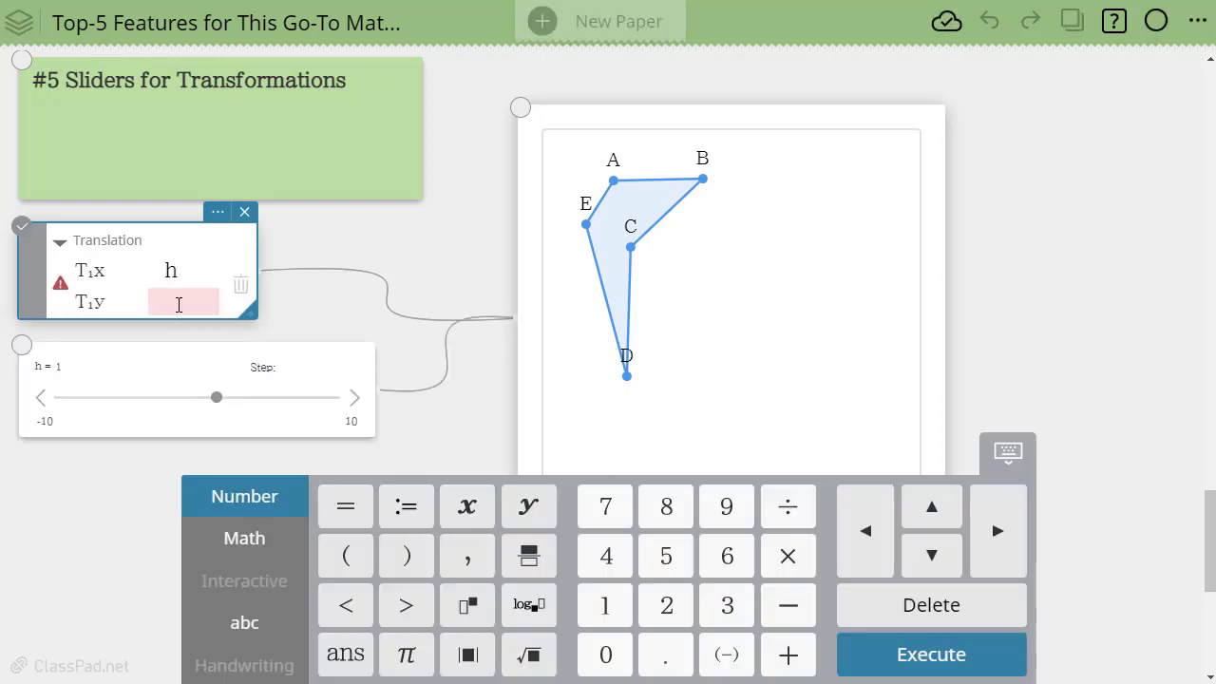
{"action": "type", "text": "v"}
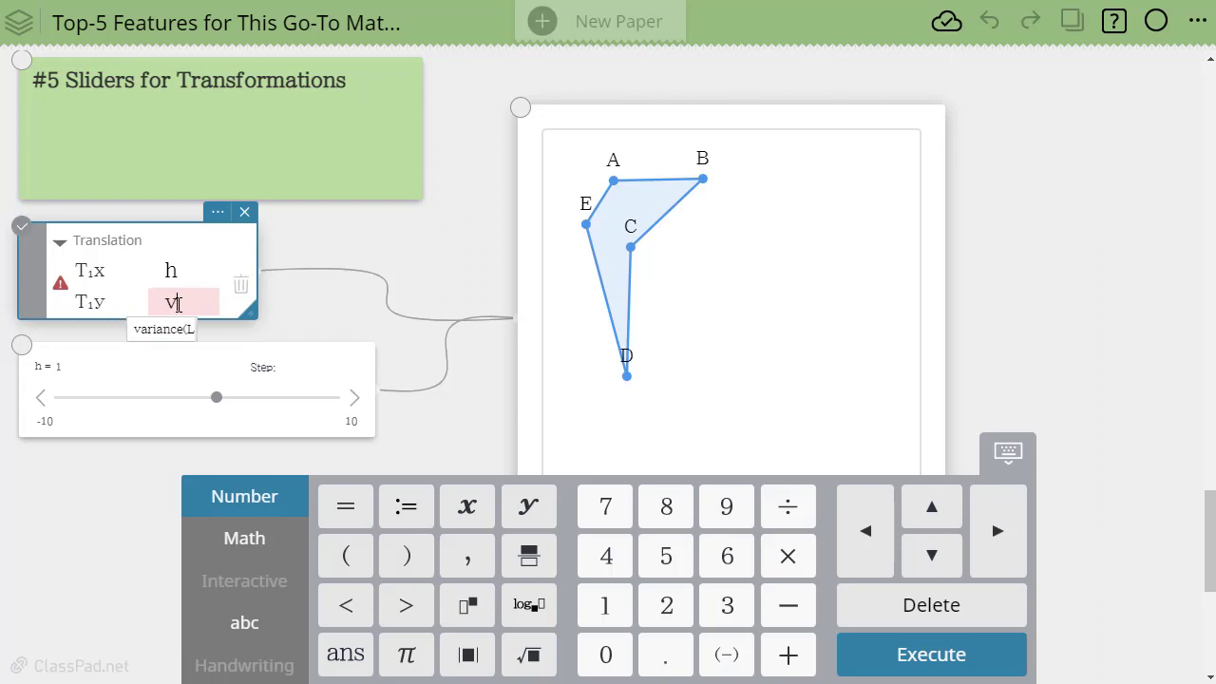
{"action": "key", "text": "Return"}
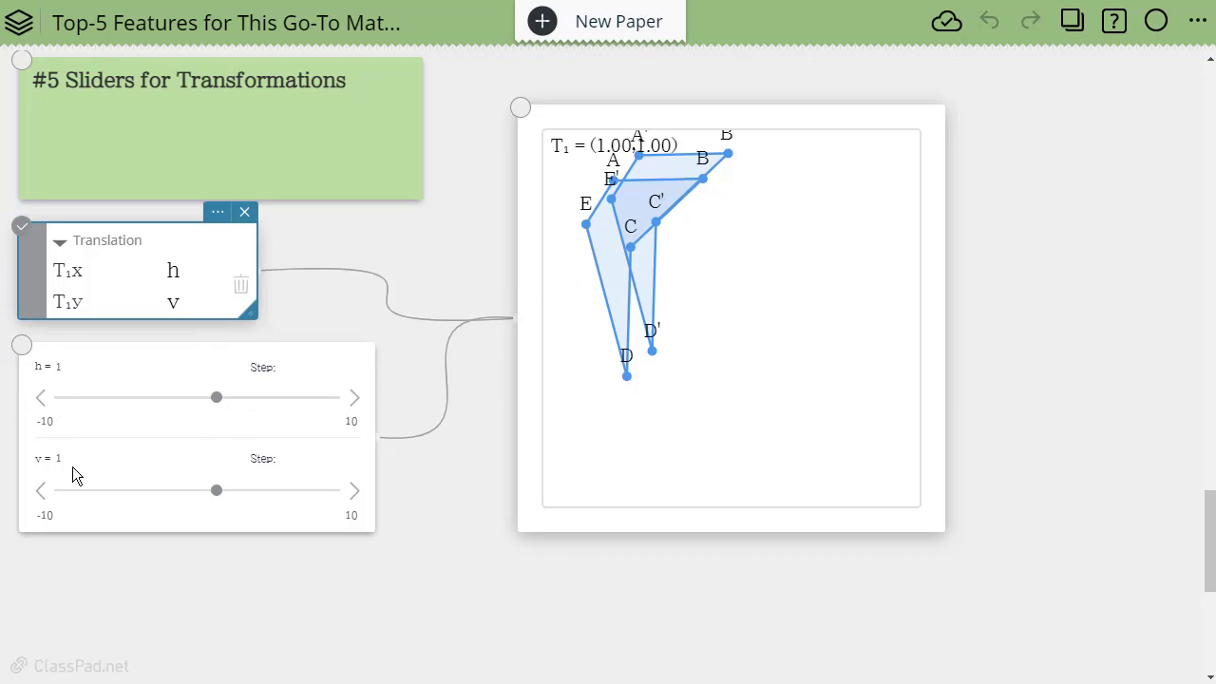
Rename the translation variables to horiz for the x component and vert for the y component
{"action": "left_click", "coordinate": [180, 271]}
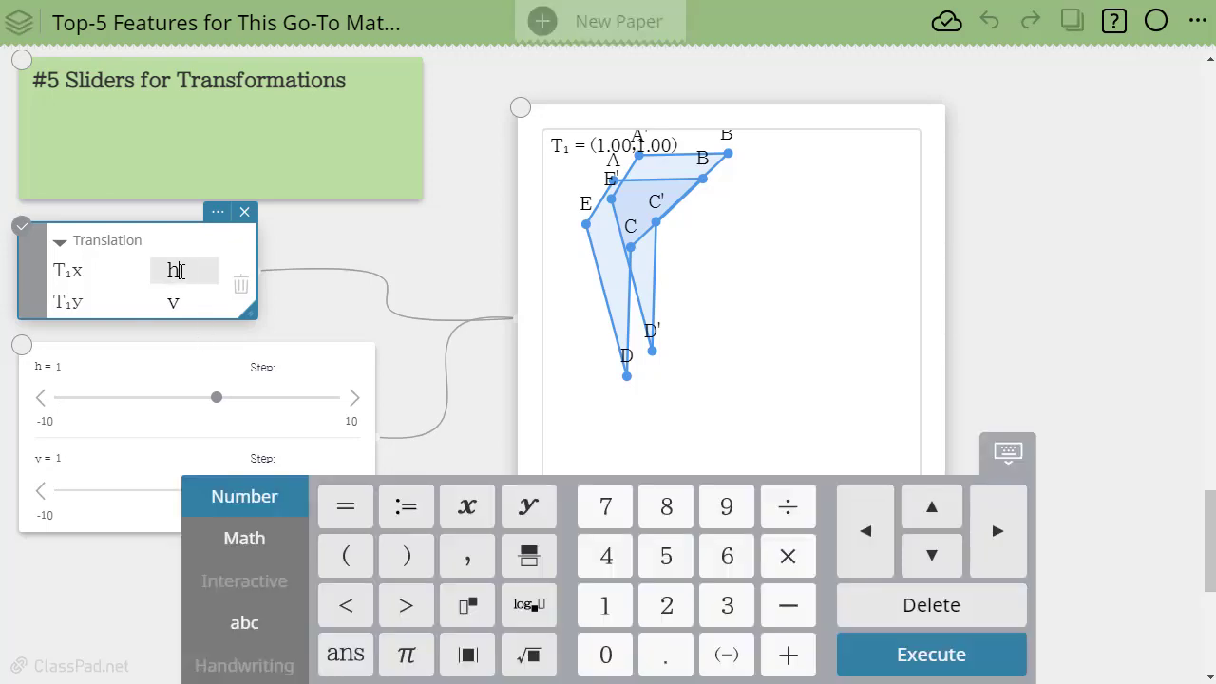
{"action": "type", "text": "oriz"}
{"action": "left_click", "coordinate": [182, 302]}
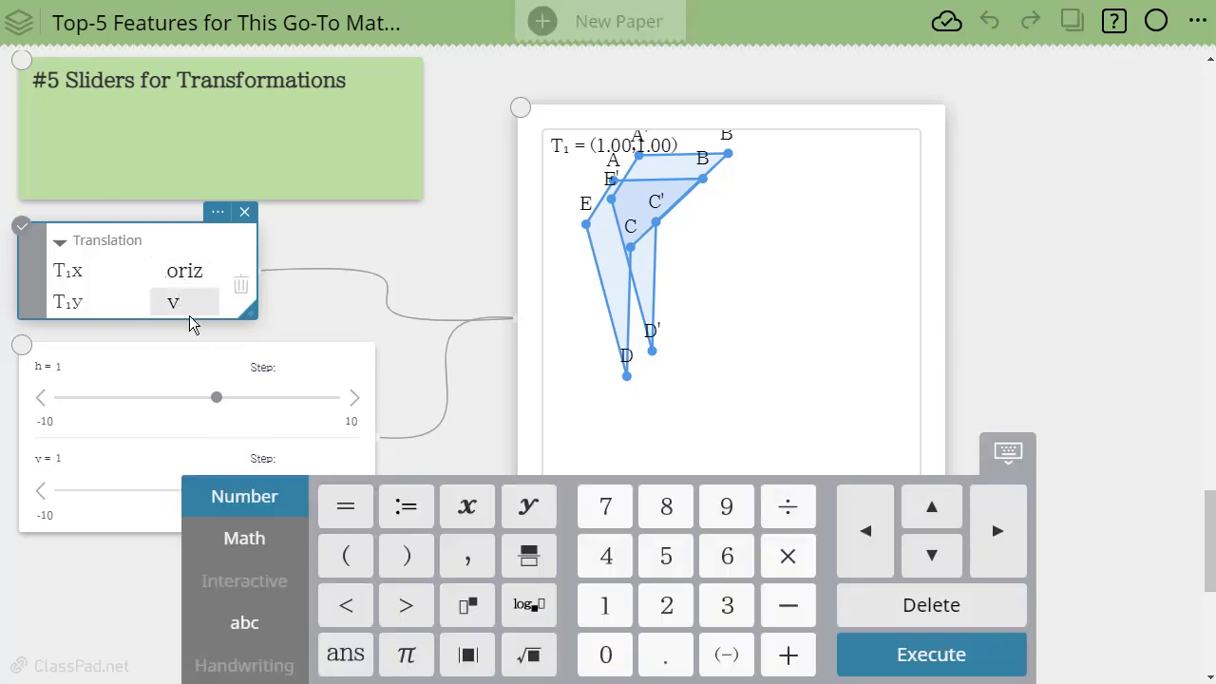
{"action": "type", "text": "ert"}
{"action": "key", "text": "Return"}
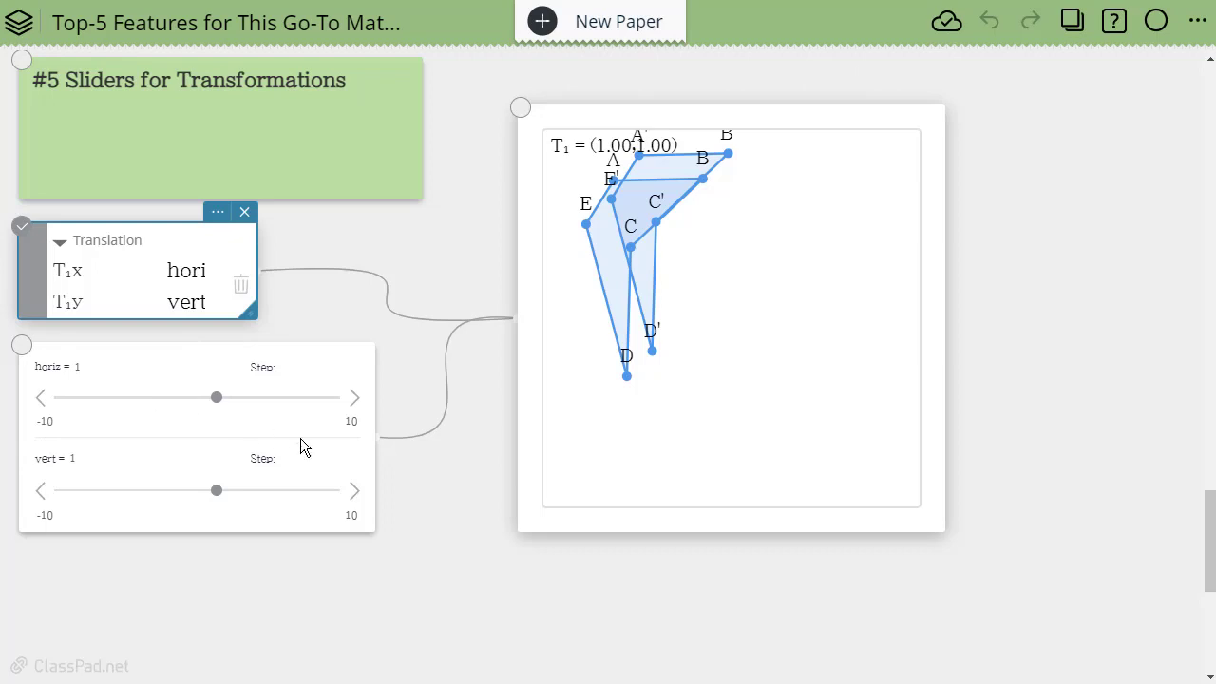
Start the animation of the horiz slider to shift the translated polygon horizontally
{"action": "left_click", "coordinate": [218, 398]}
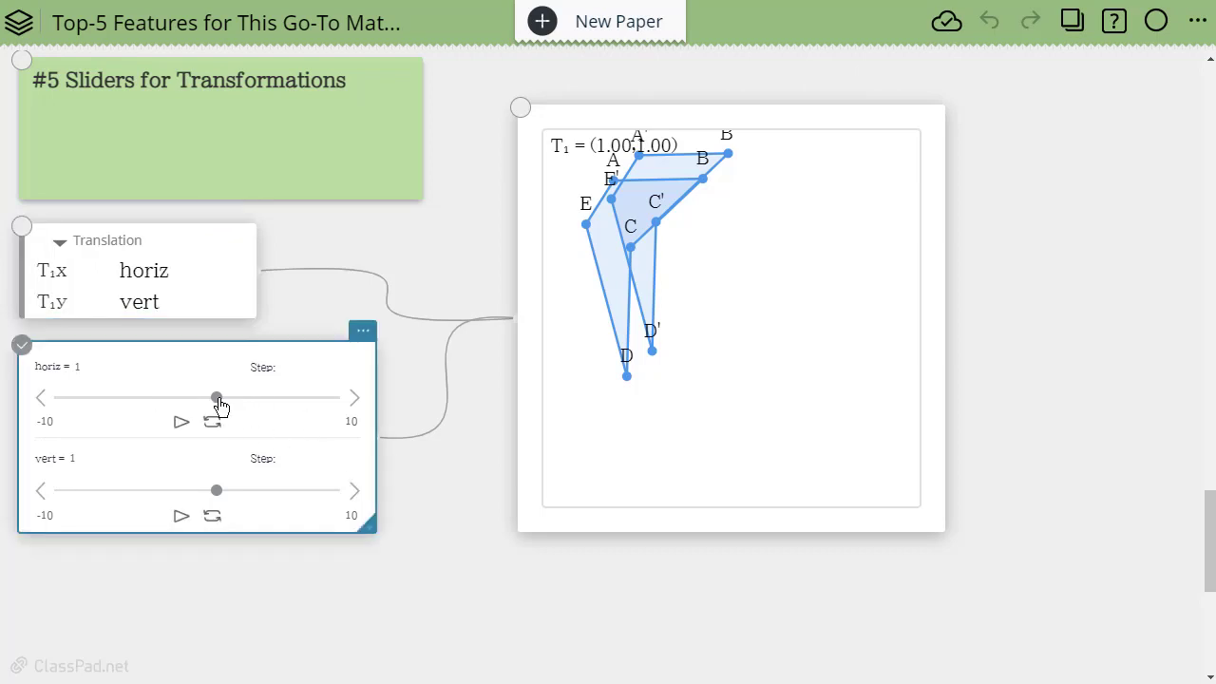
{"action": "left_click", "coordinate": [181, 424]}
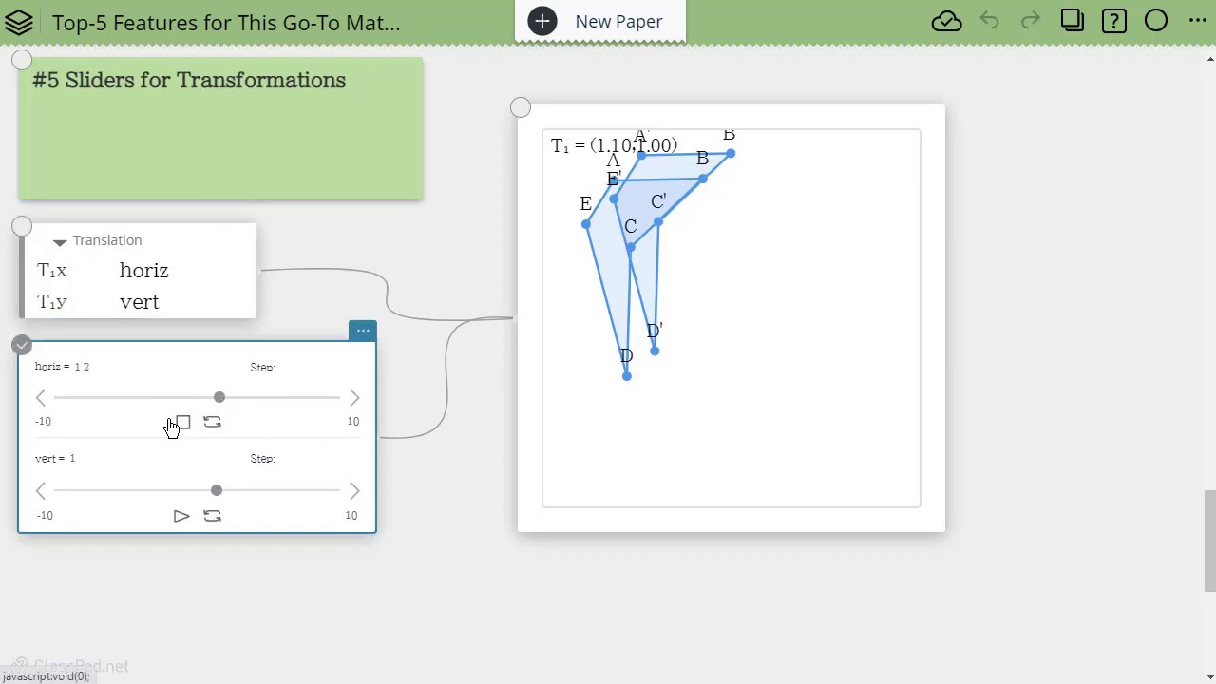